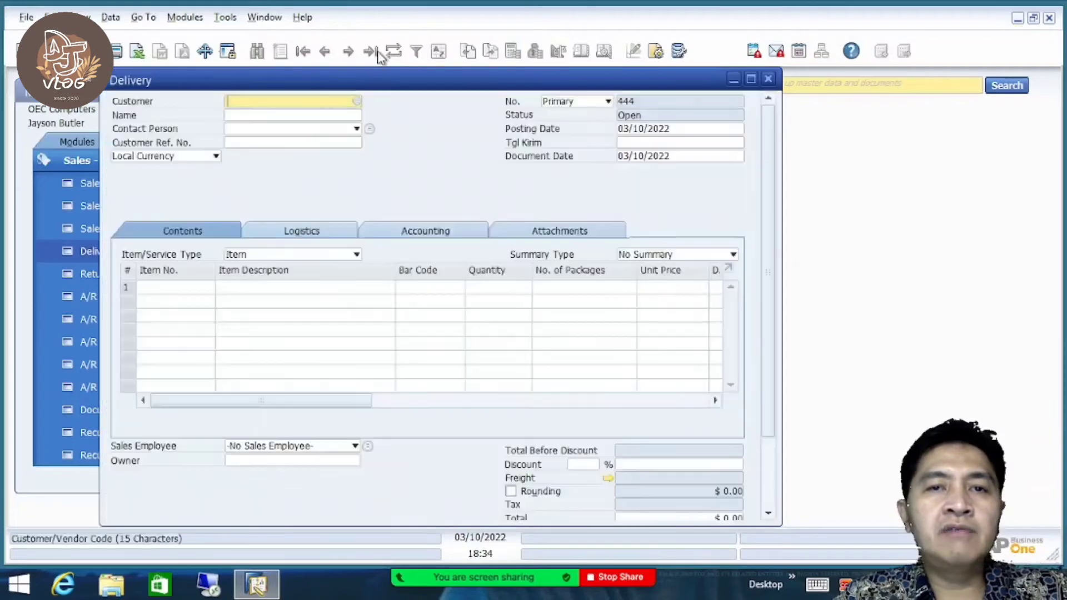
Browse back through the most recent delivery documents, check their status and items, and close the Delivery window
left_click(370, 52)
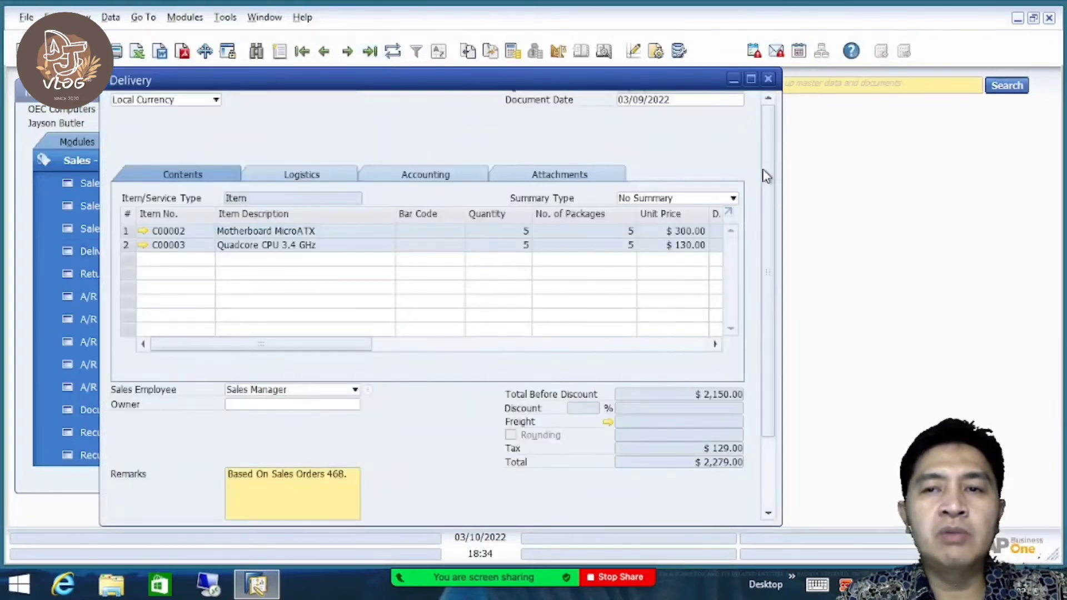
left_click_drag(762, 171, 751, 129)
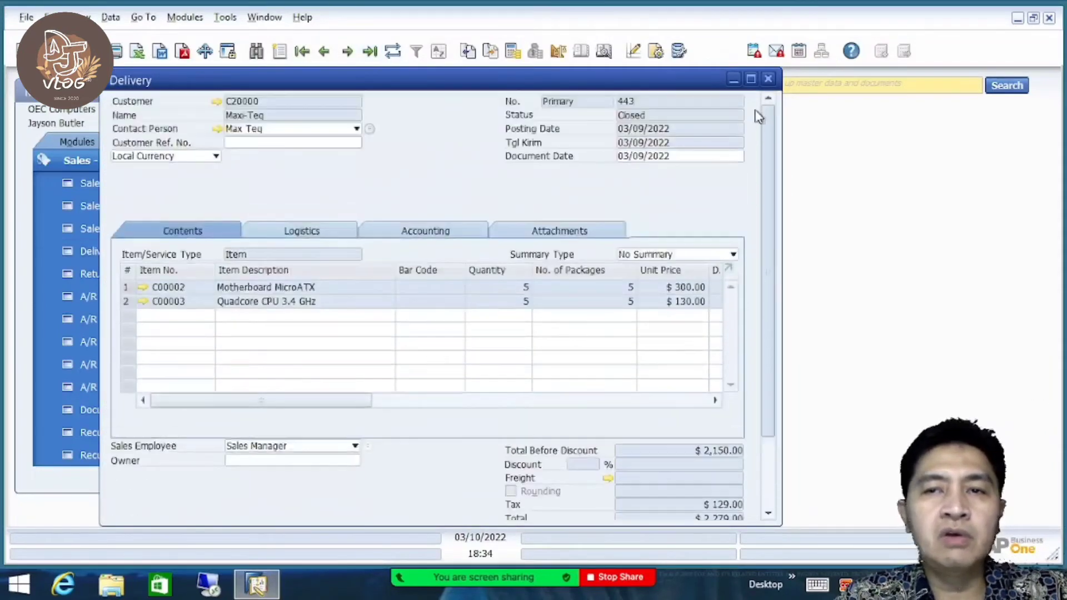
left_click(322, 51)
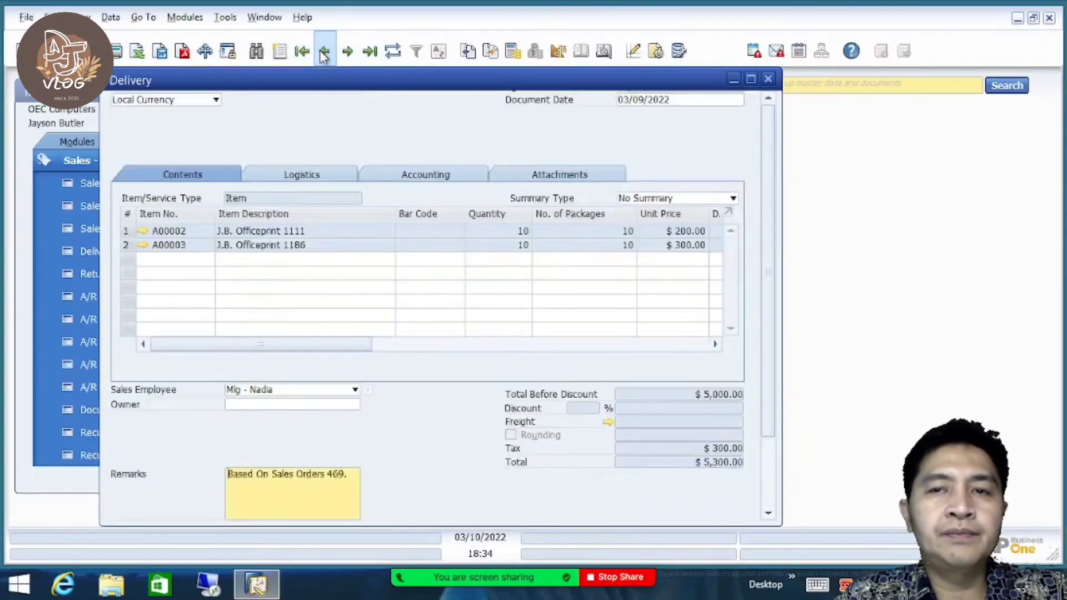
left_click_drag(772, 185, 775, 148)
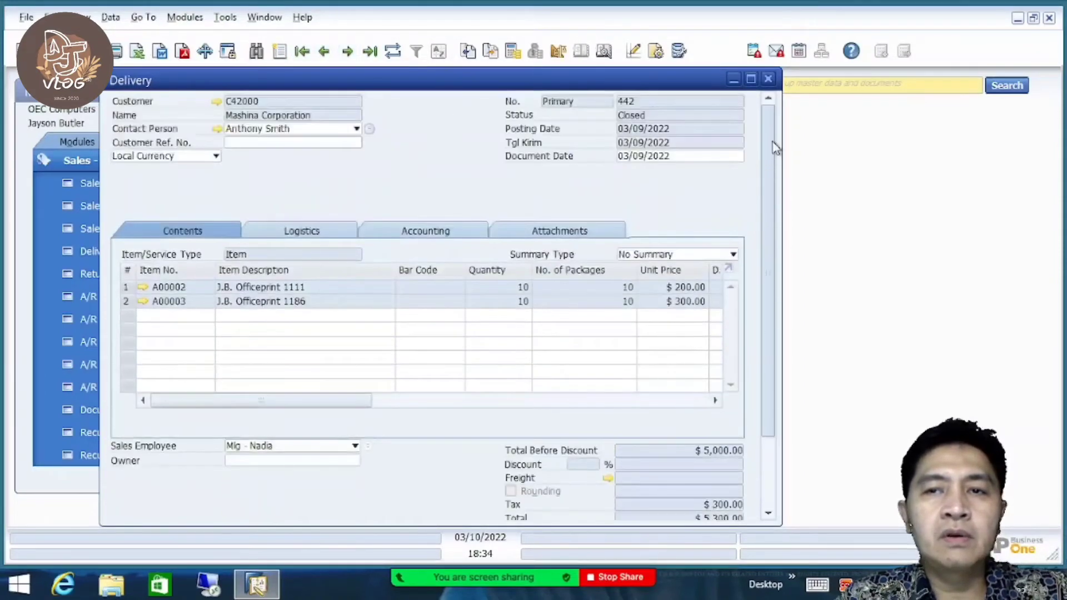
left_click(324, 51)
left_click(324, 51)
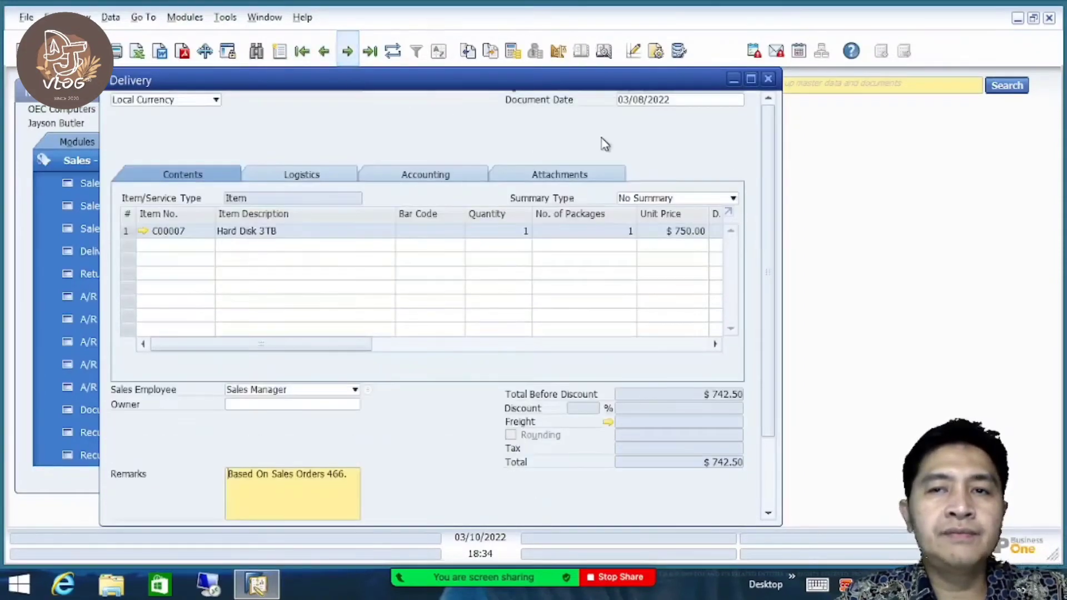
left_click_drag(765, 164, 770, 114)
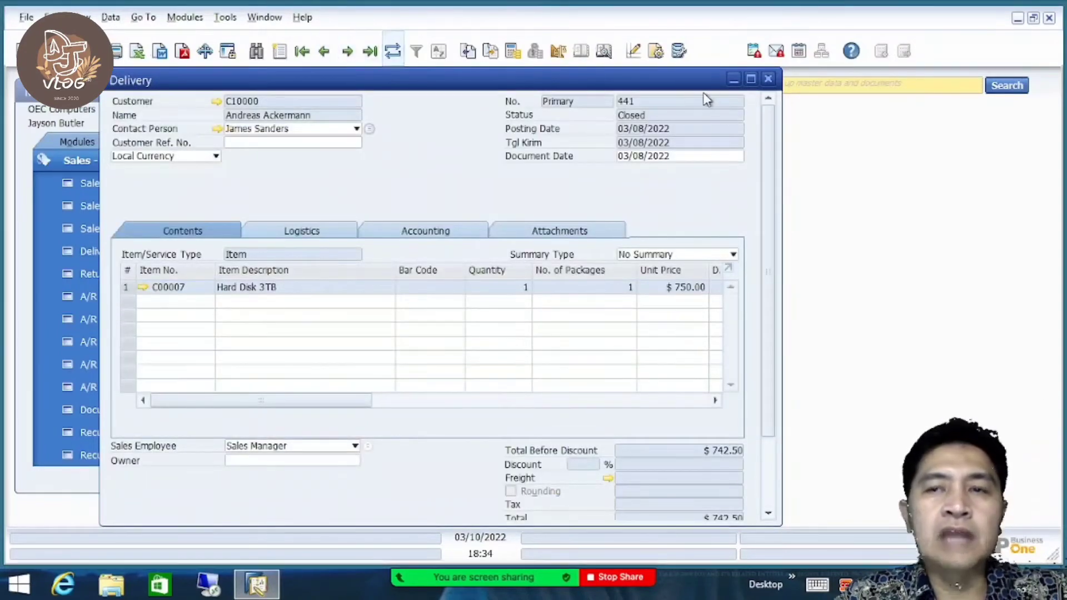
left_click(768, 80)
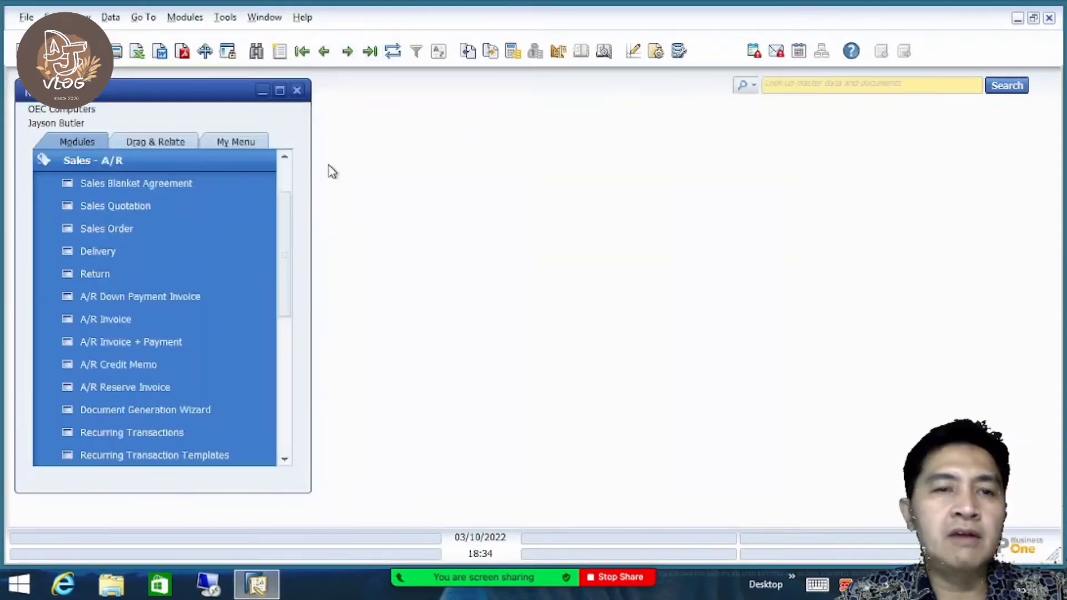
Start a new sales order for the customer Microchips with the delivery date 03/11/2022
left_click(129, 230)
key("Tab")
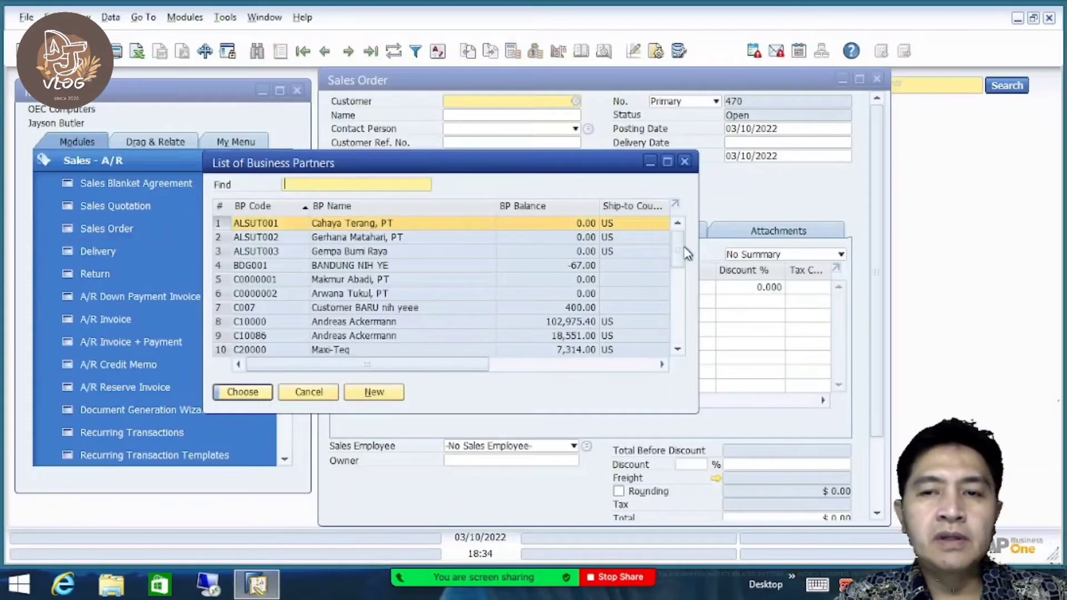
left_click_drag(682, 257, 683, 271)
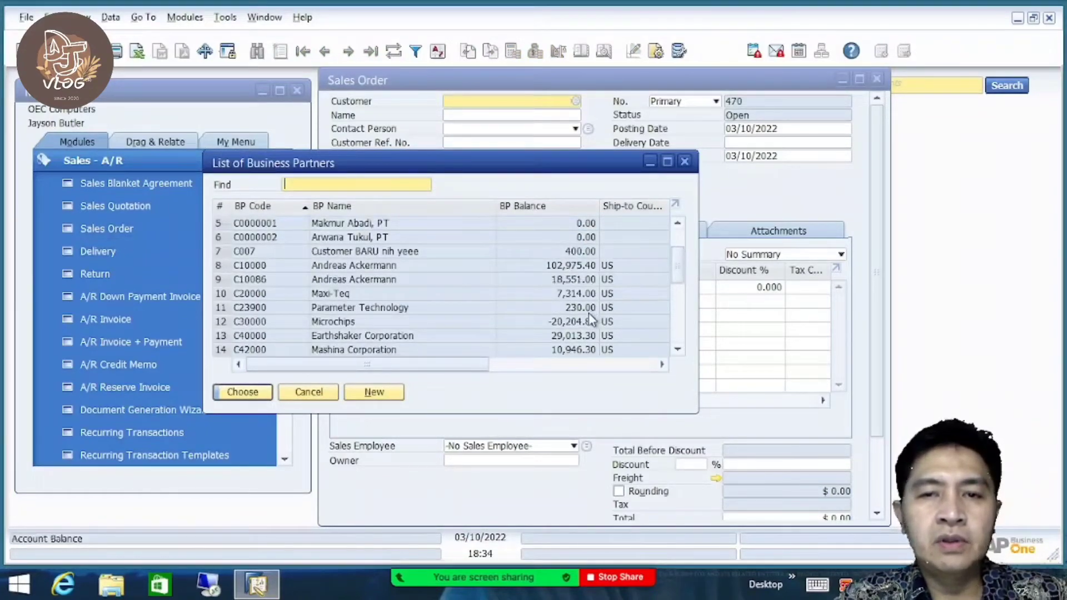
left_click(560, 321)
left_click(242, 390)
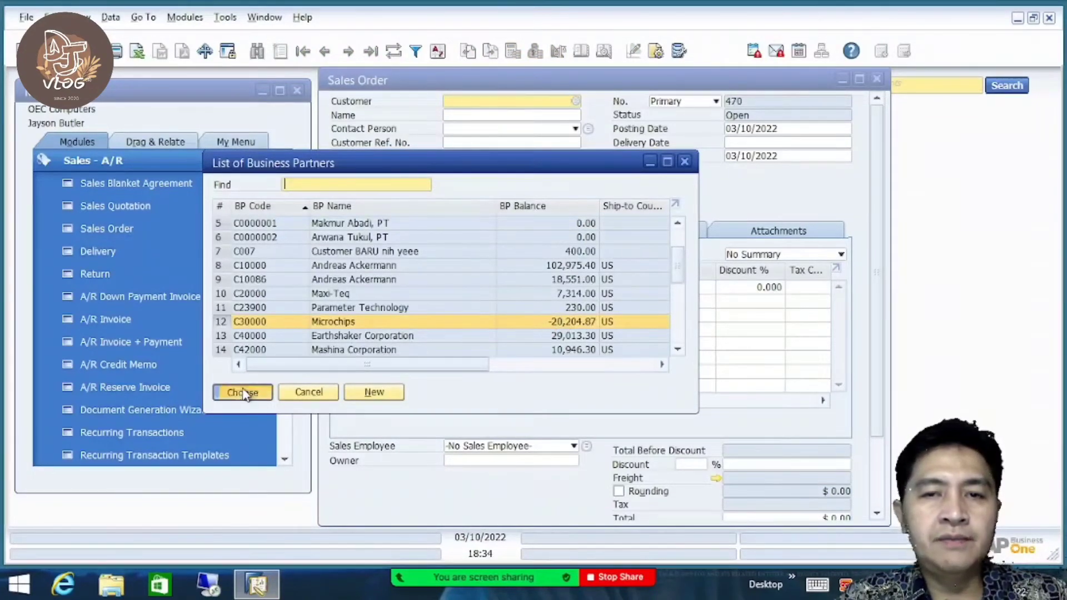
key("Tab")
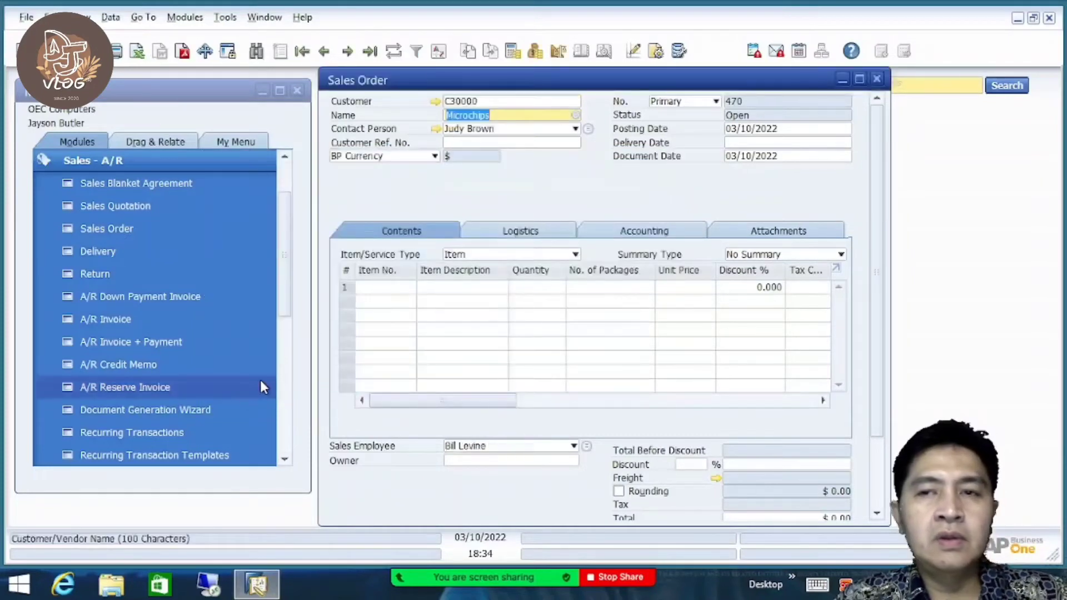
left_click(779, 143)
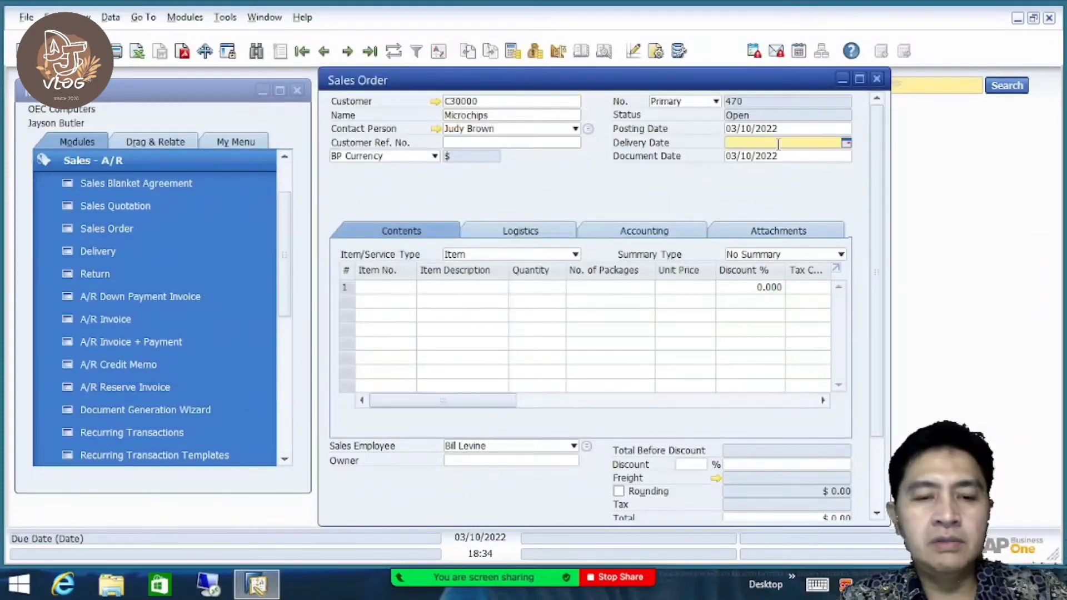
type("11")
key("Tab")
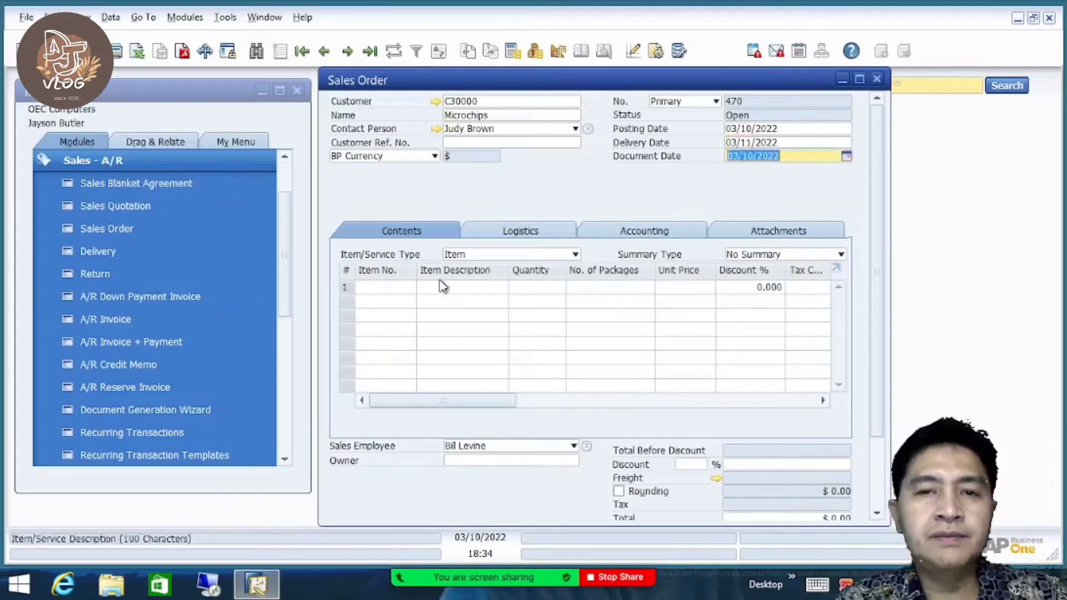
Add the items A00002 (J.B. Officeprint 1111) and A00003 (J.B. Officeprint 1186) to the sales order lines
left_click(372, 287)
key("Tab")
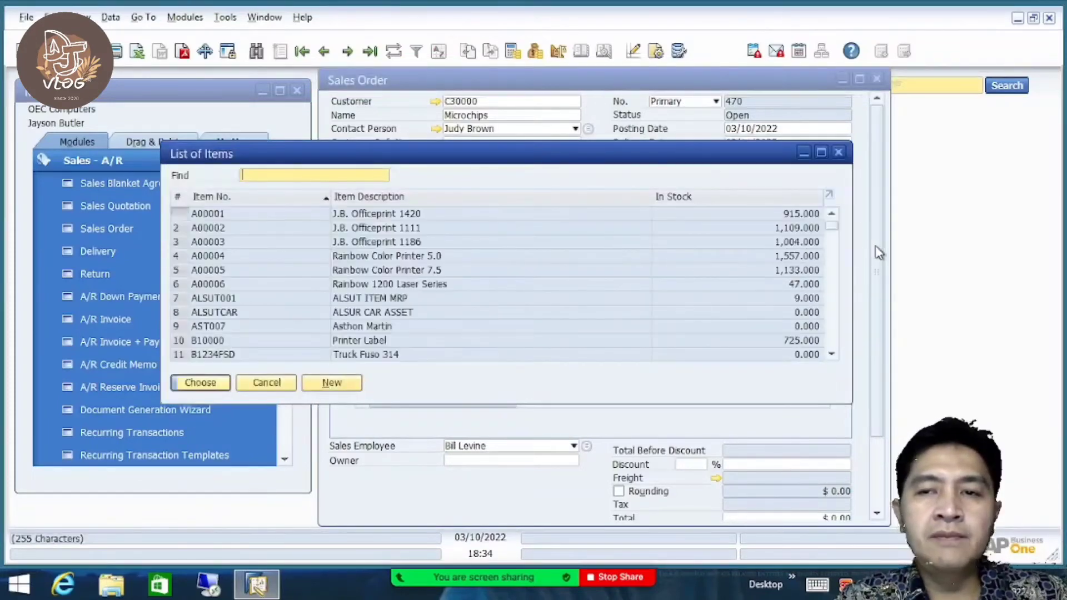
left_click(546, 228)
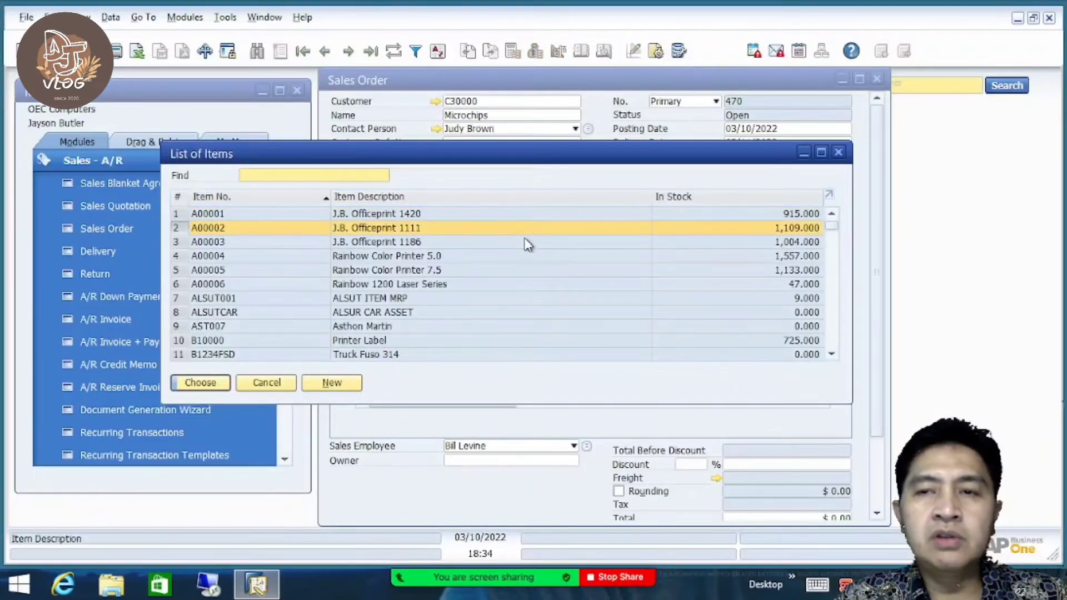
left_click(528, 242, "ctrl")
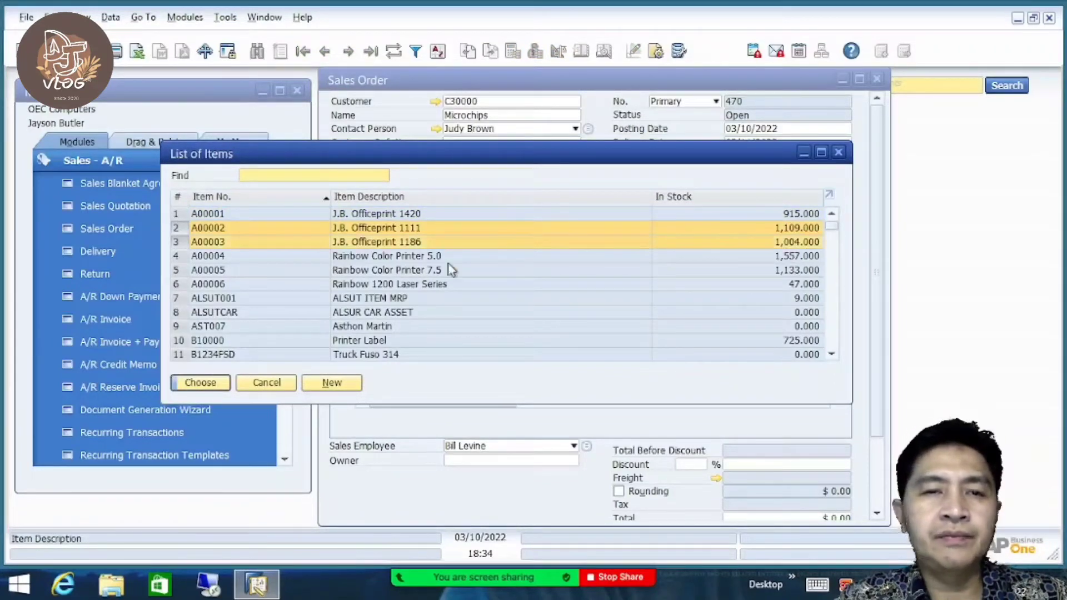
left_click(204, 384)
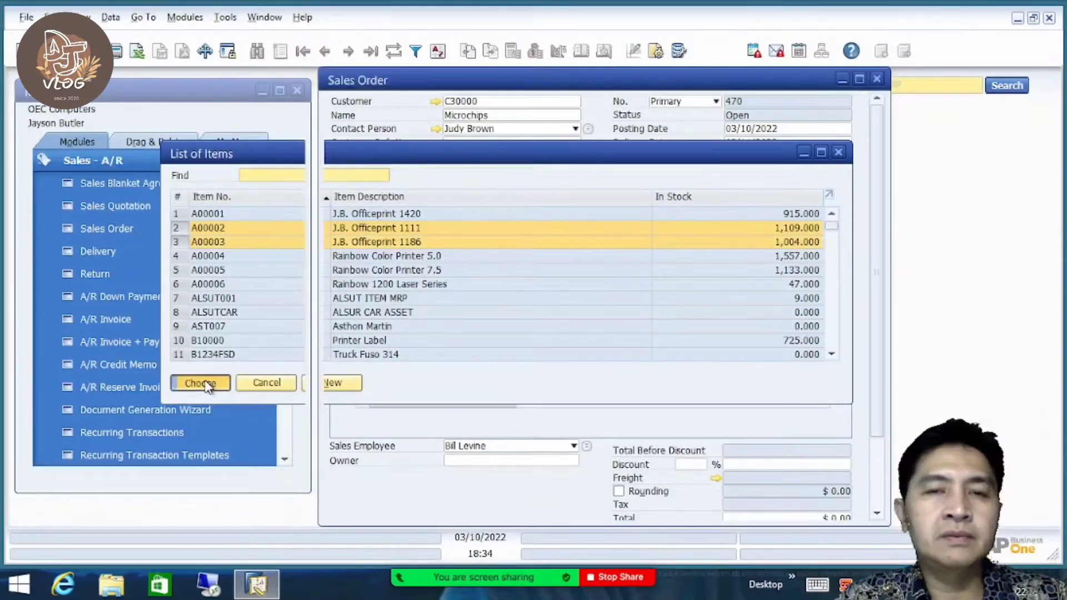
Set the quantity to 5 for A00002 and 7 for A00003, and add the sales order
left_click(557, 292)
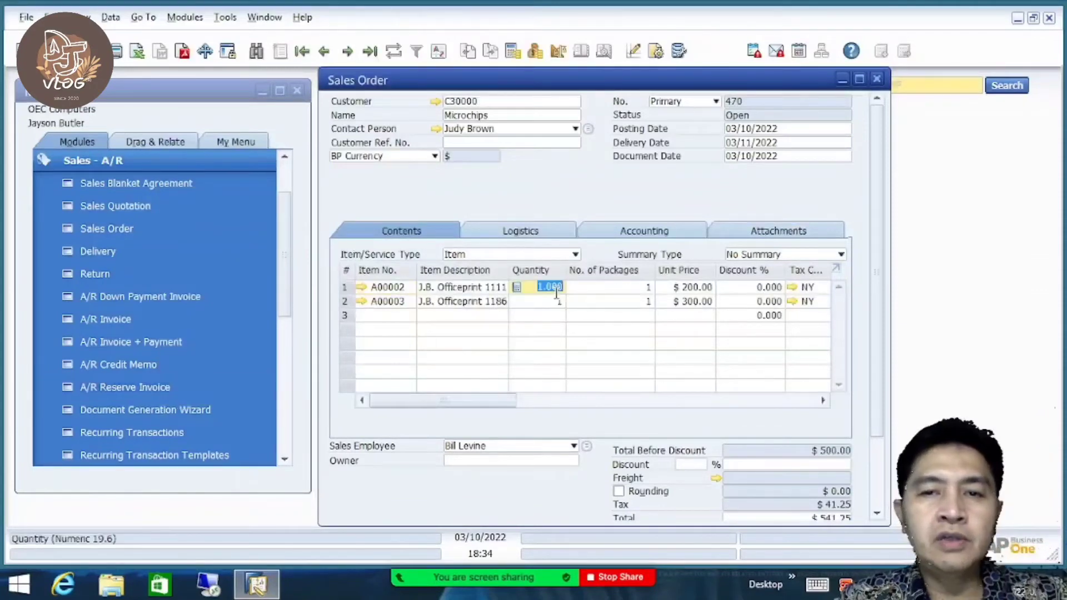
type("5")
left_click(561, 302)
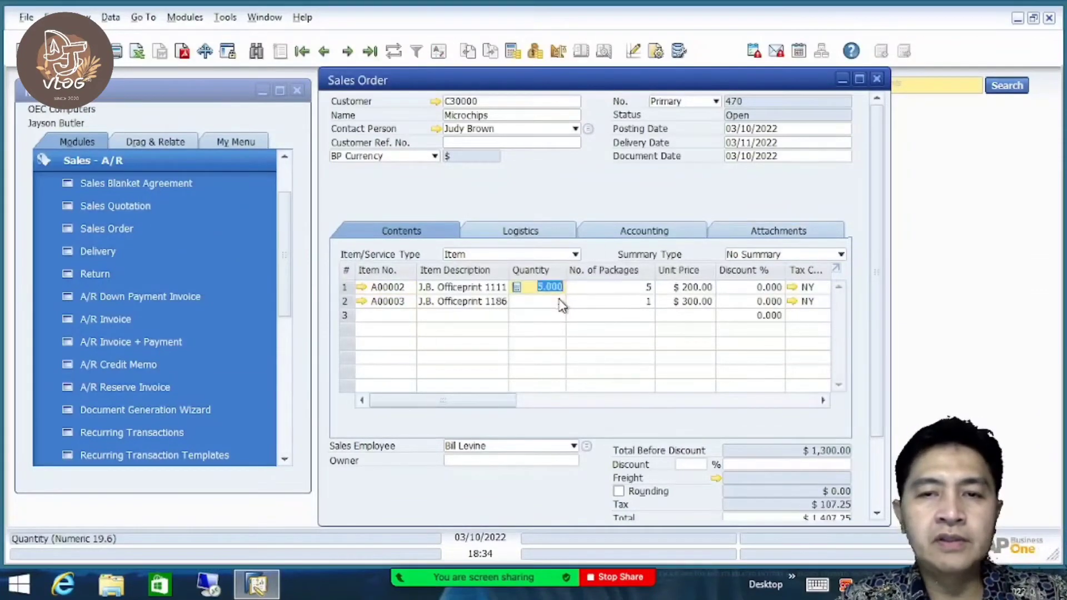
type("7")
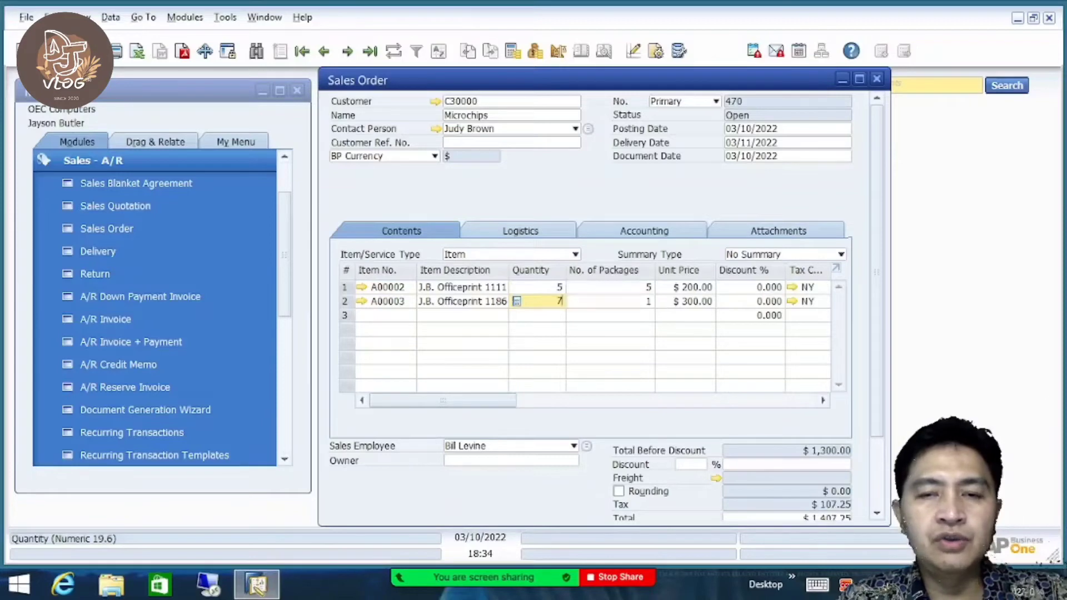
key("Tab")
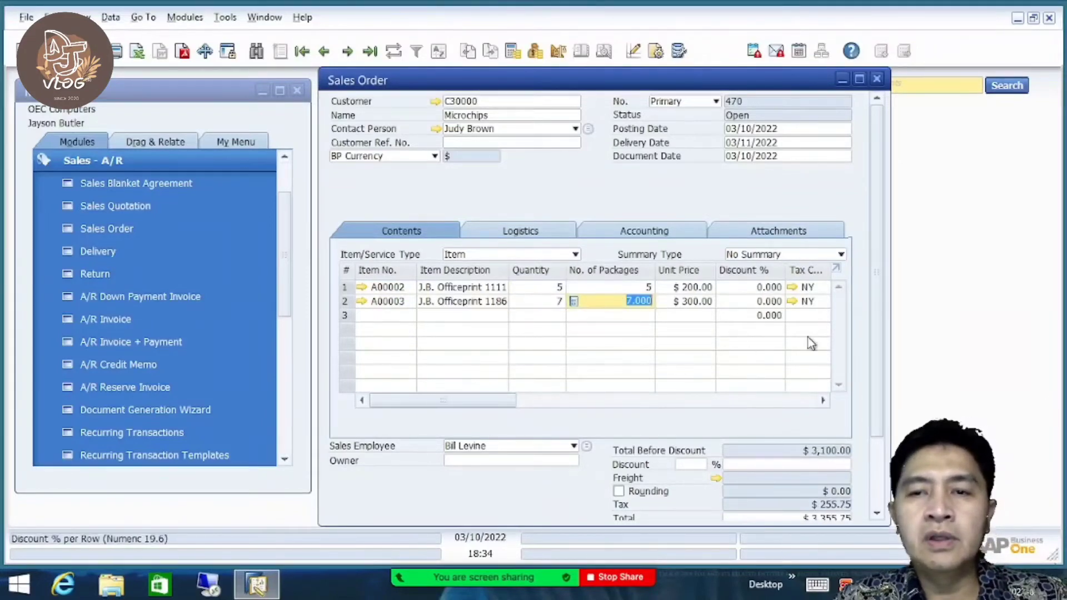
left_click_drag(883, 292, 883, 372)
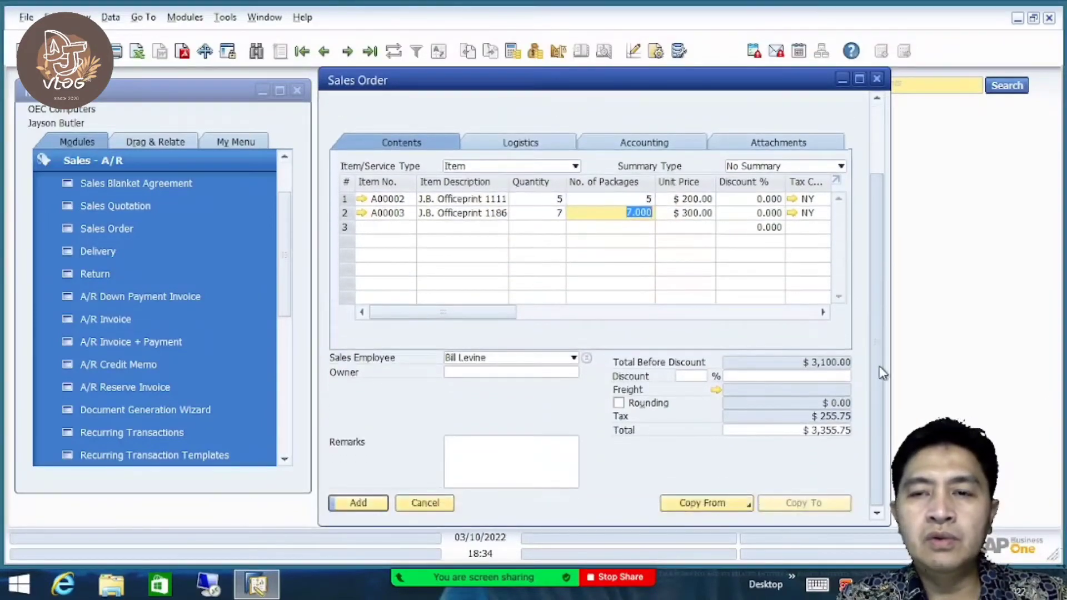
left_click(359, 504)
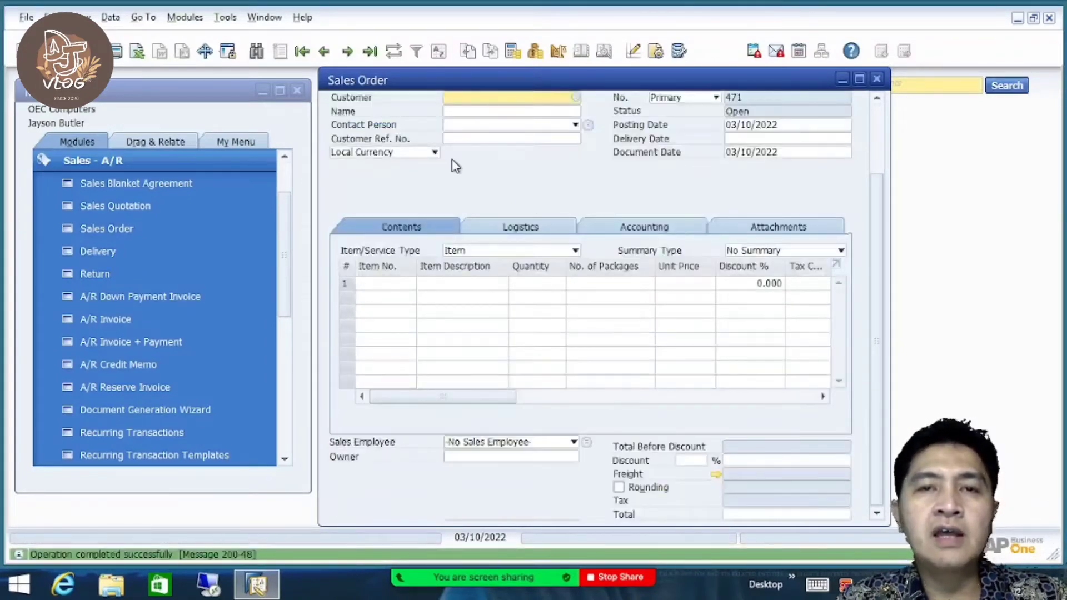
Bring up the last sales order and copy it to a Delivery document
left_click(371, 51)
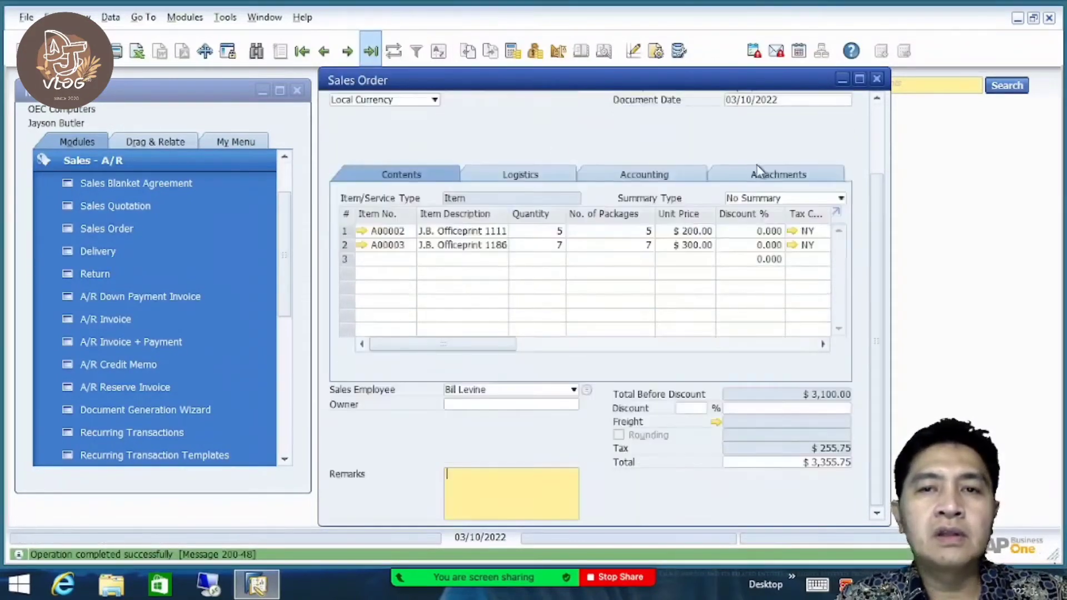
left_click_drag(884, 200, 873, 258)
left_click(838, 510)
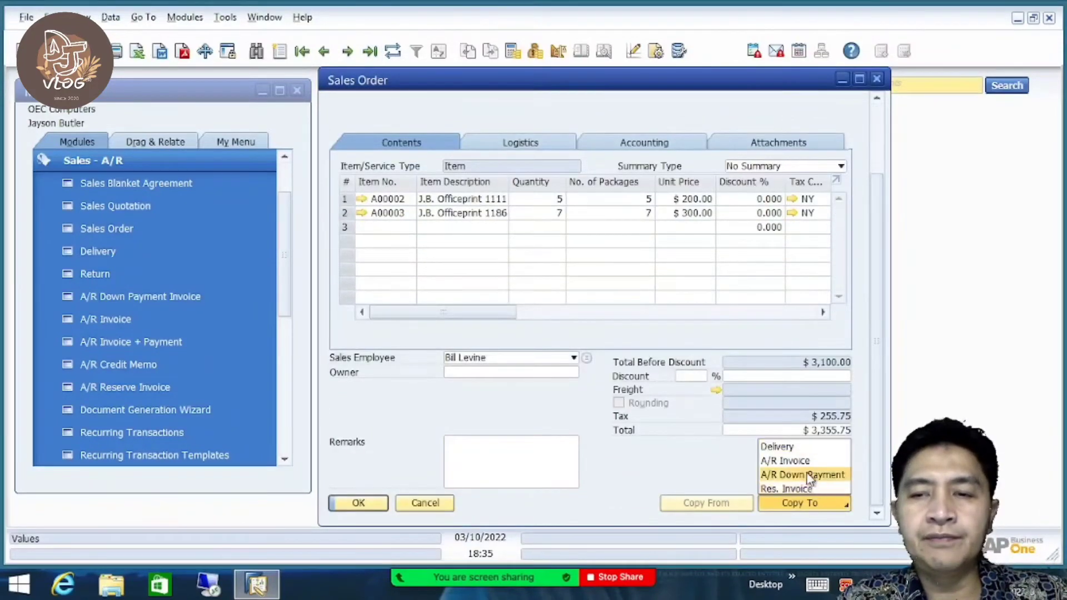
left_click(798, 455)
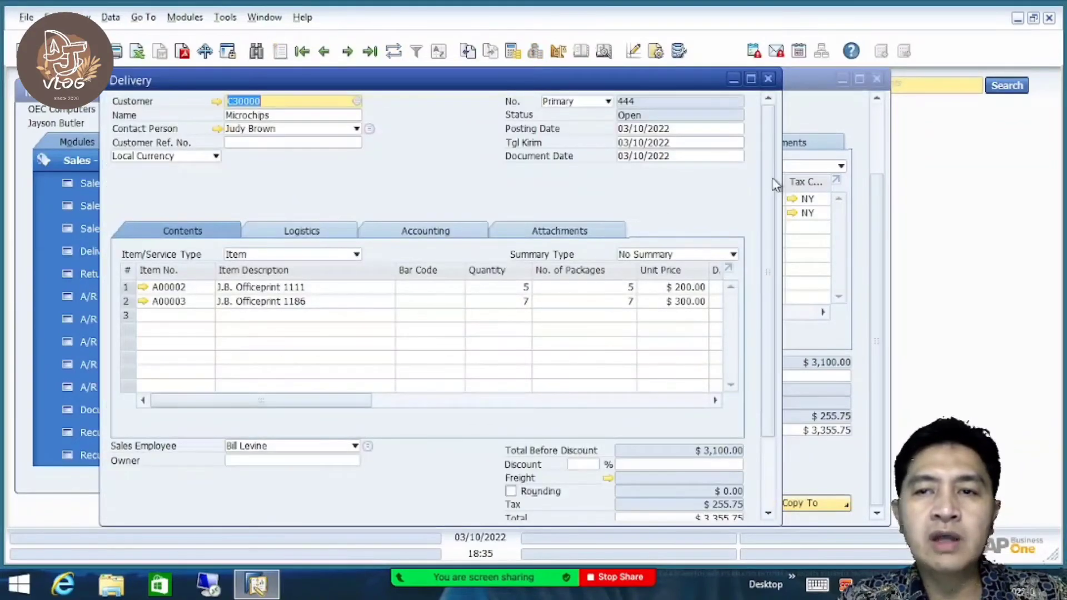
Add the delivery based on the sales order and confirm its creation
left_click_drag(774, 185, 774, 261)
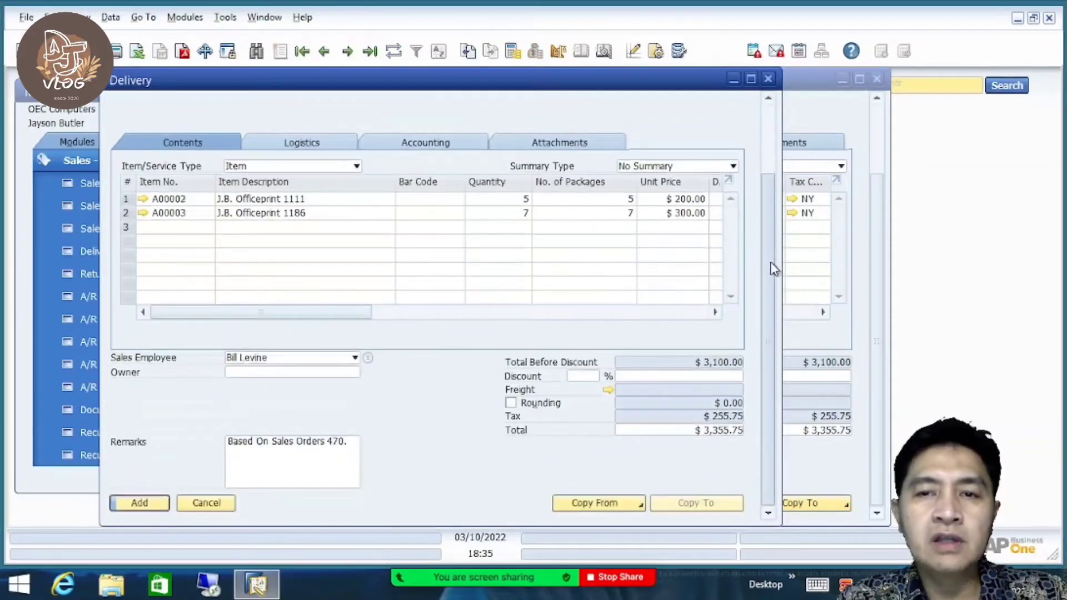
left_click(156, 504)
left_click(343, 309)
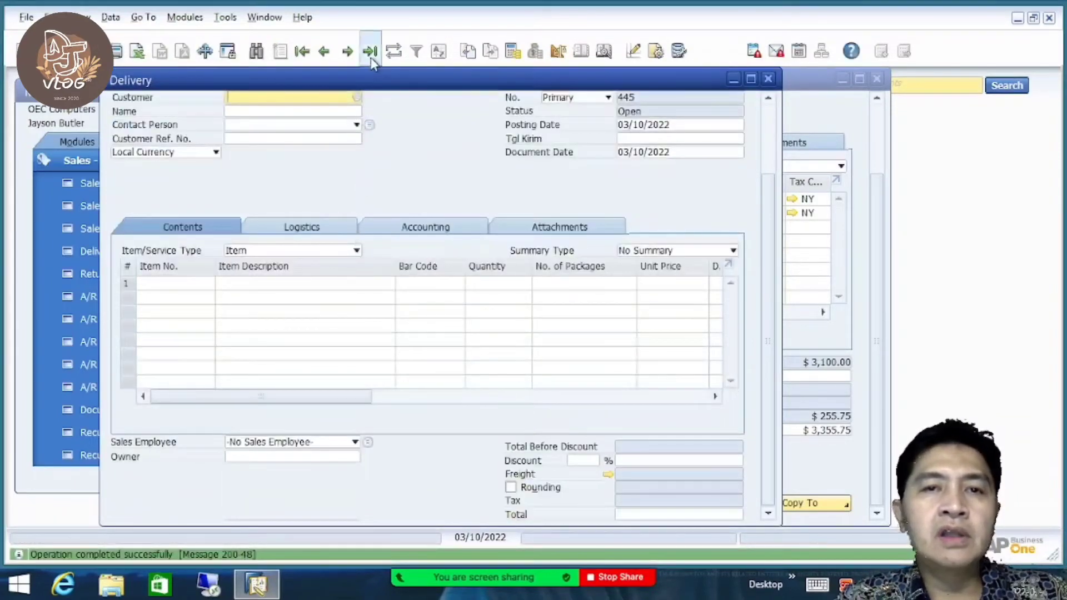
Bring up the last delivery, examine its journal entry, and close the entry
left_click(371, 51)
right_click(403, 125)
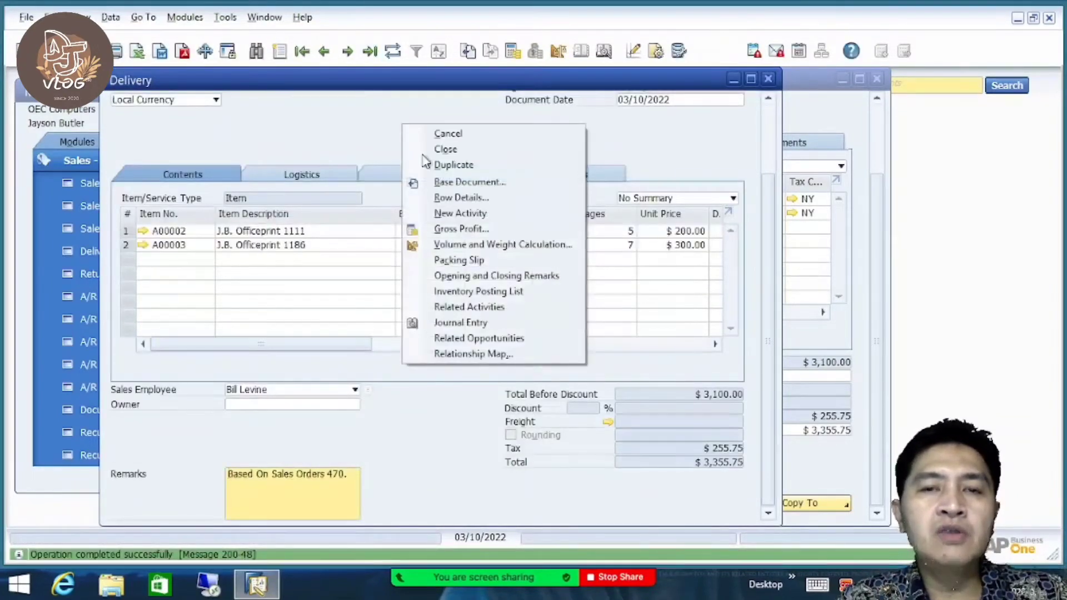
left_click(461, 323)
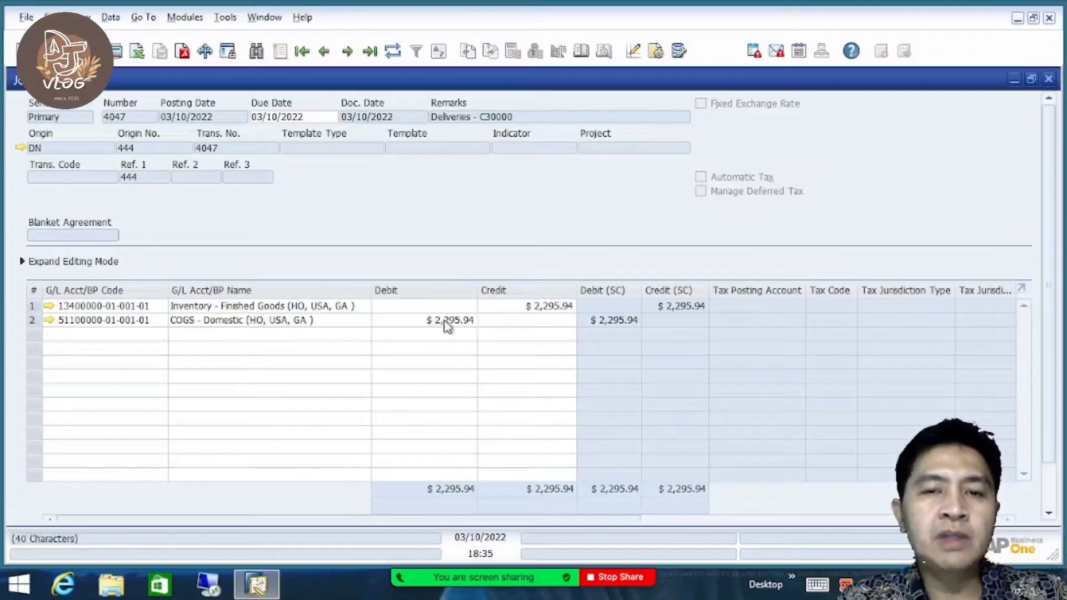
left_click(1049, 79)
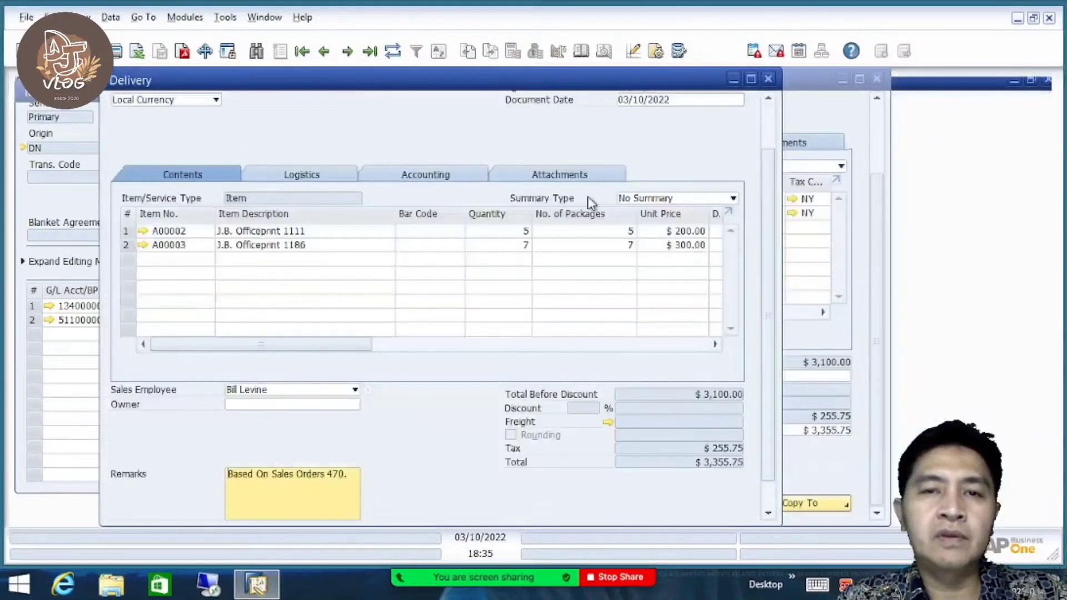
Copy the delivery to a Return document and delete the A00002 line from it
left_click_drag(771, 192, 786, 239)
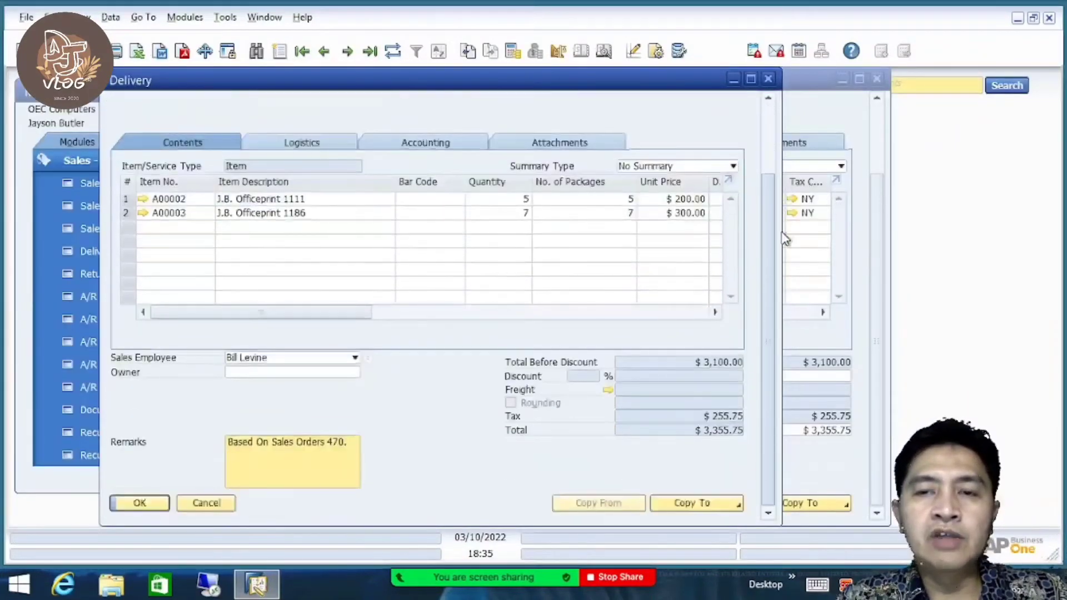
left_click(702, 503)
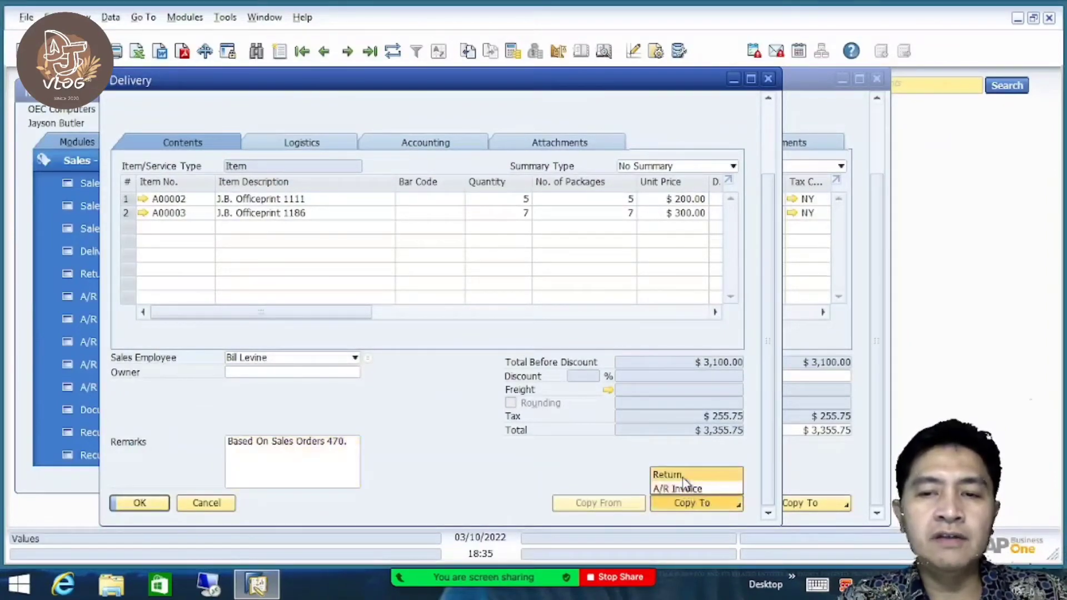
left_click(683, 476)
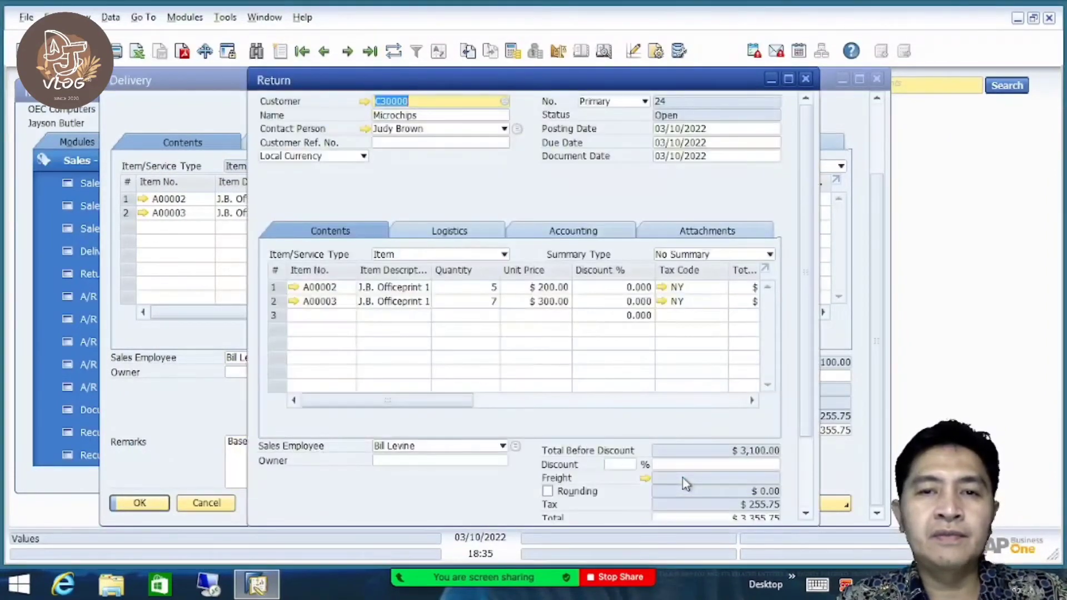
right_click(278, 290)
left_click(306, 367)
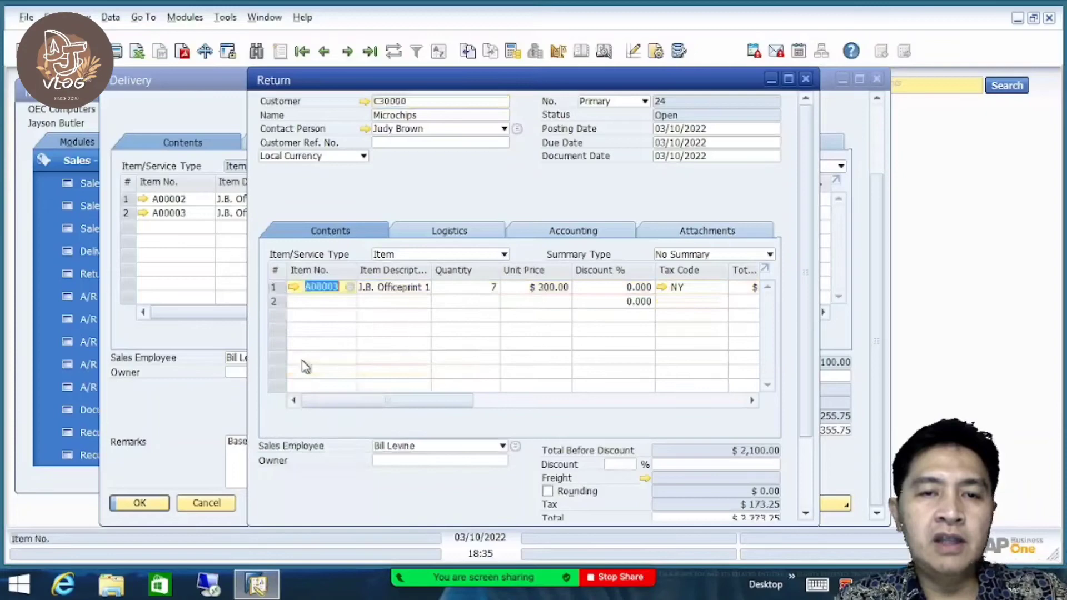
Set the return quantity of item A00003 to 2
left_click(495, 290)
type("2")
key("Tab")
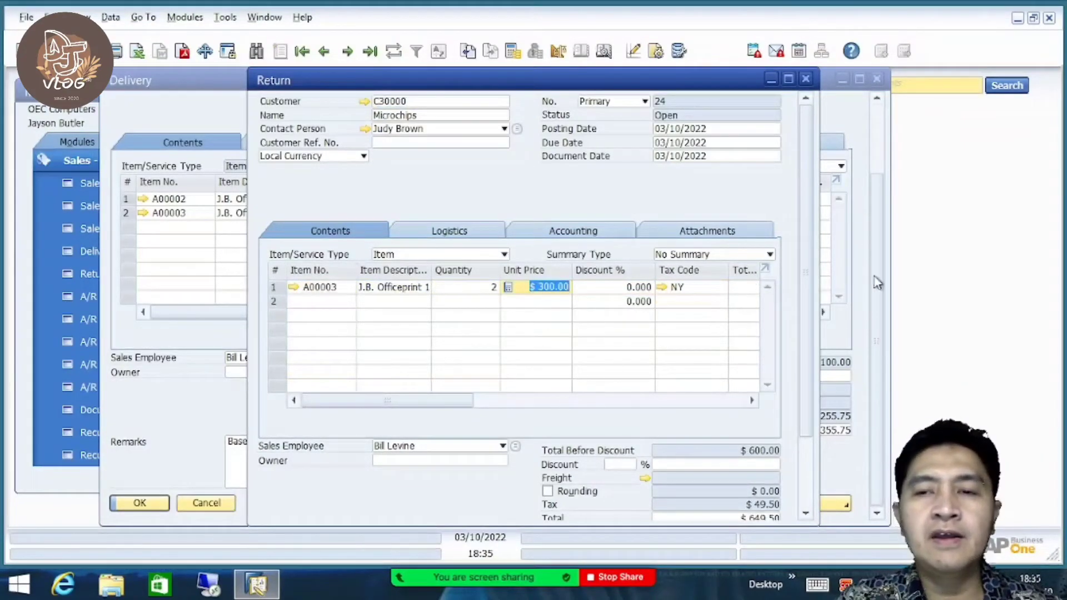
left_click_drag(810, 254, 812, 226)
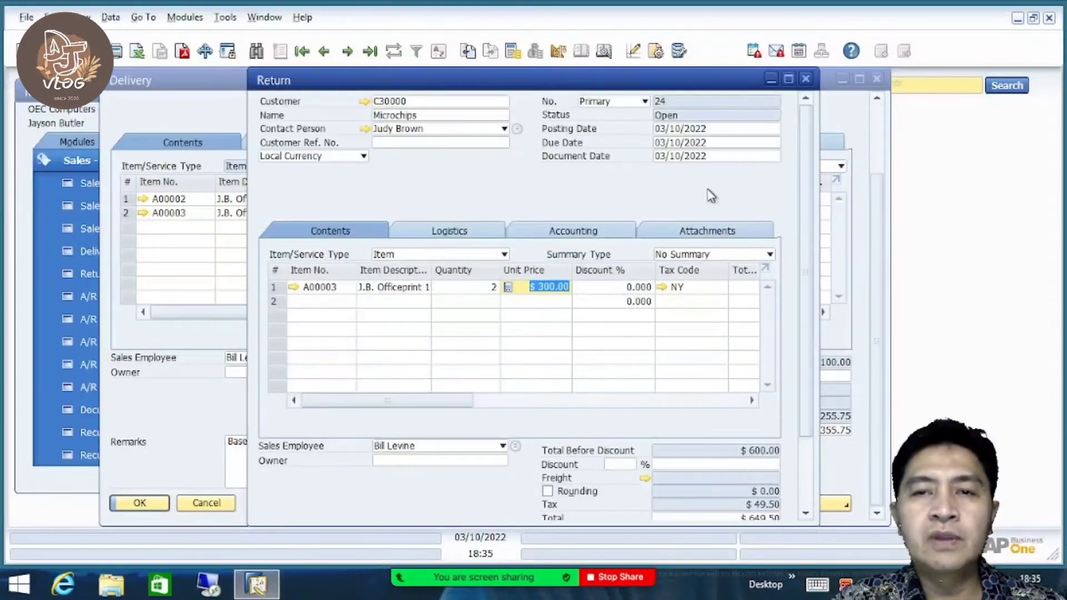
Preview the return's journal entry, agreeing to reopen the items in the original order, and close the preview
right_click(522, 184)
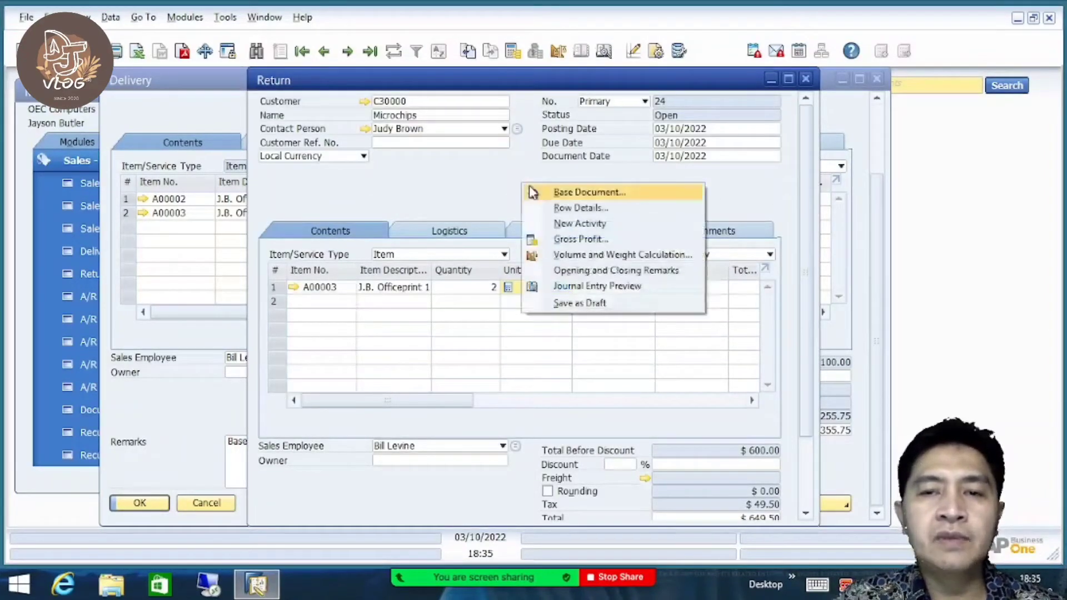
left_click(615, 286)
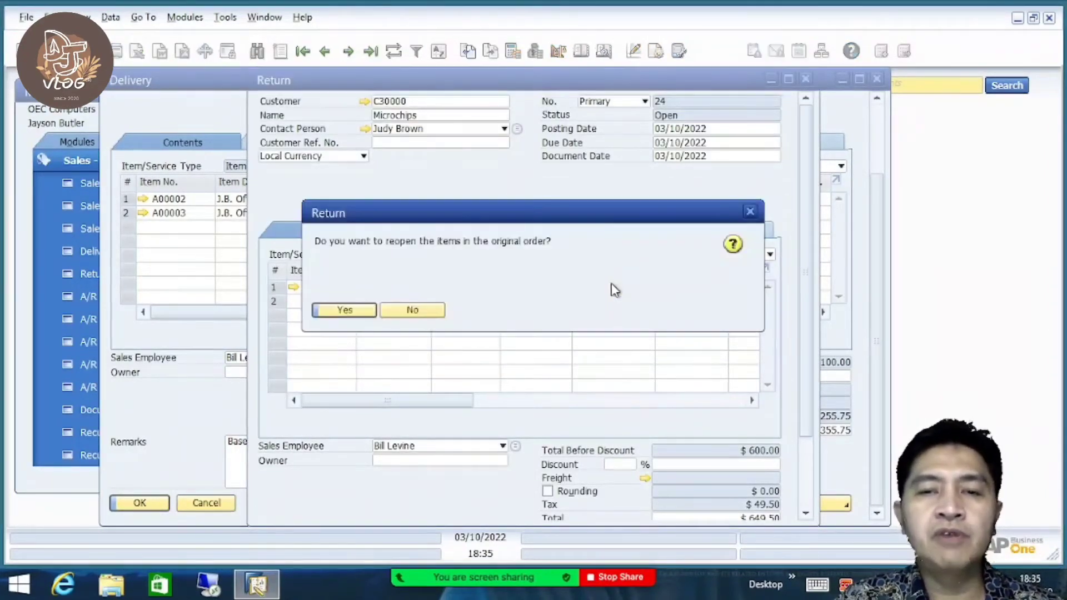
left_click(337, 312)
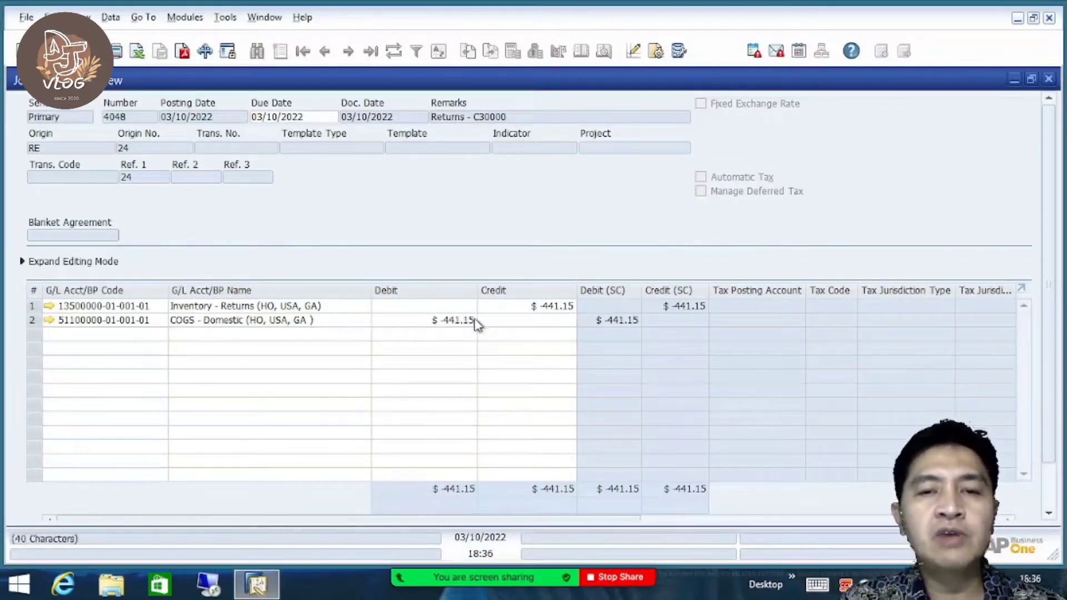
left_click(1050, 79)
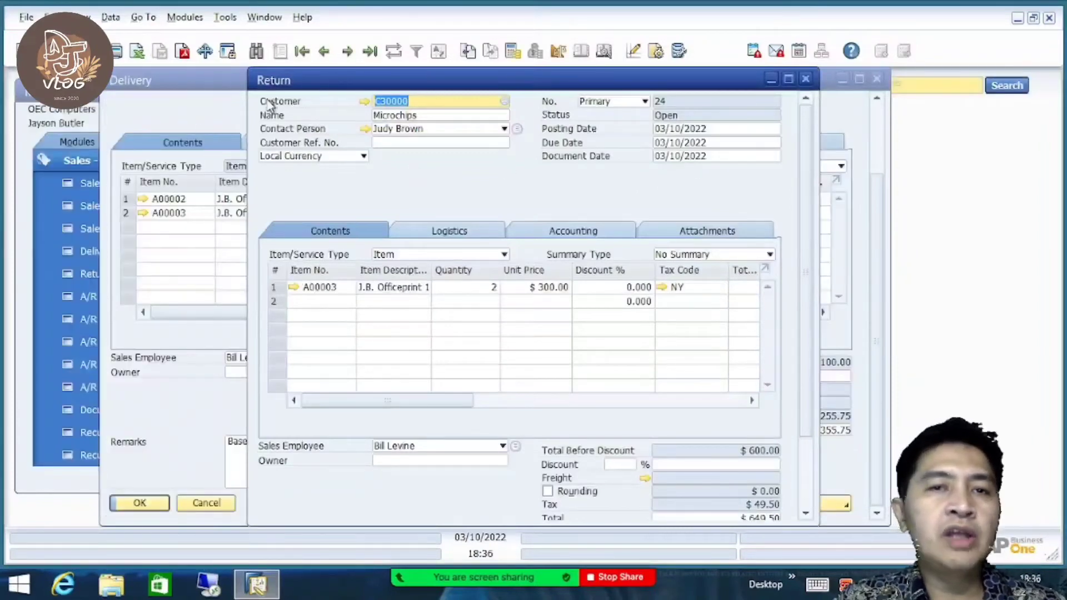
Open the Document Settings under the Administration module's System Initialization
left_click(77, 144)
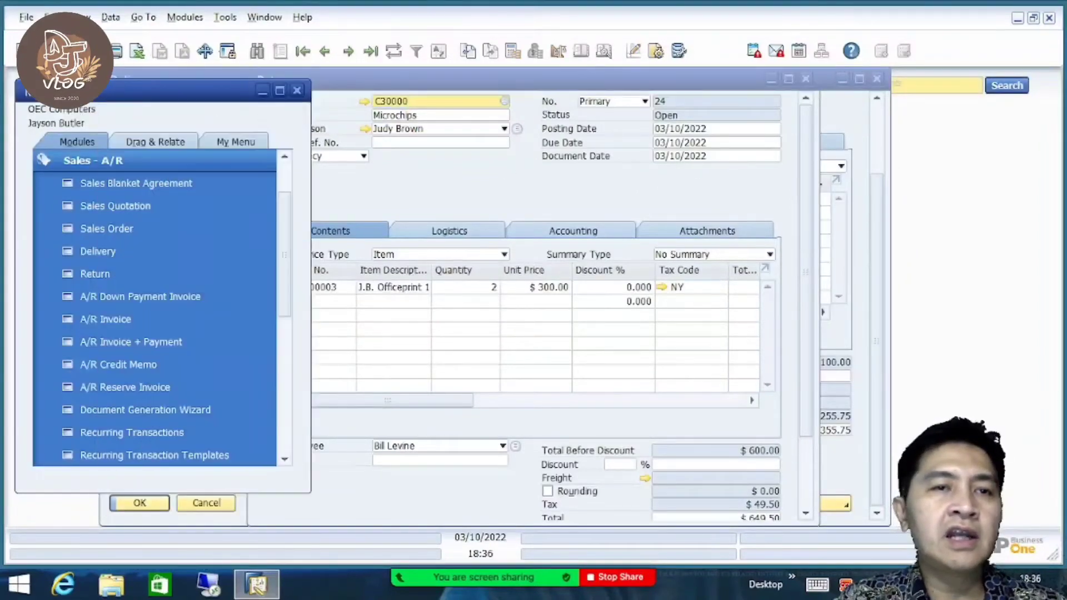
left_click(78, 161)
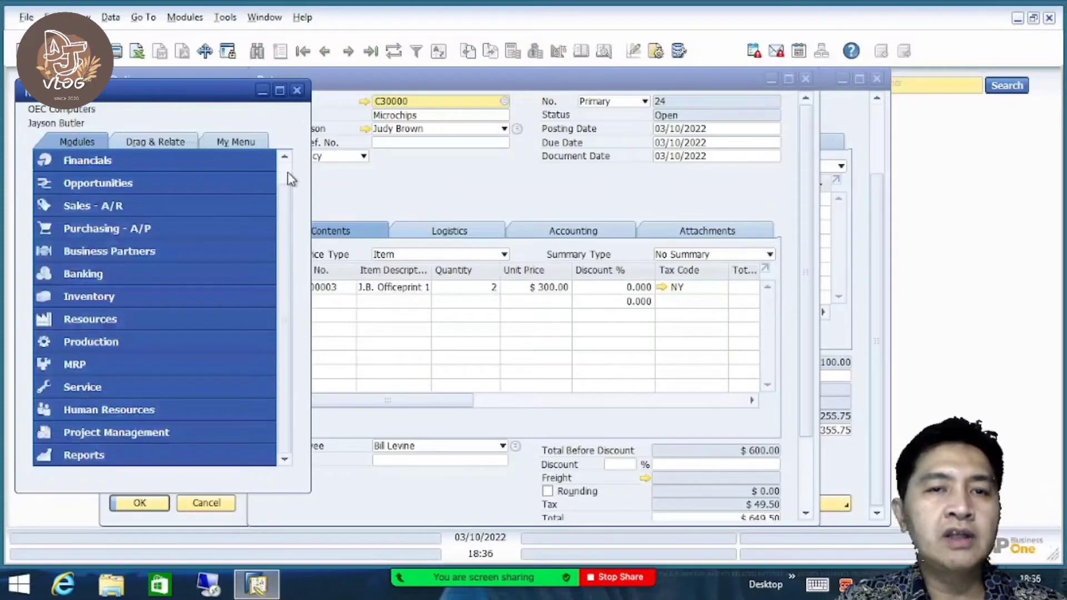
scroll(264, 172, "up", 1)
left_click(191, 161)
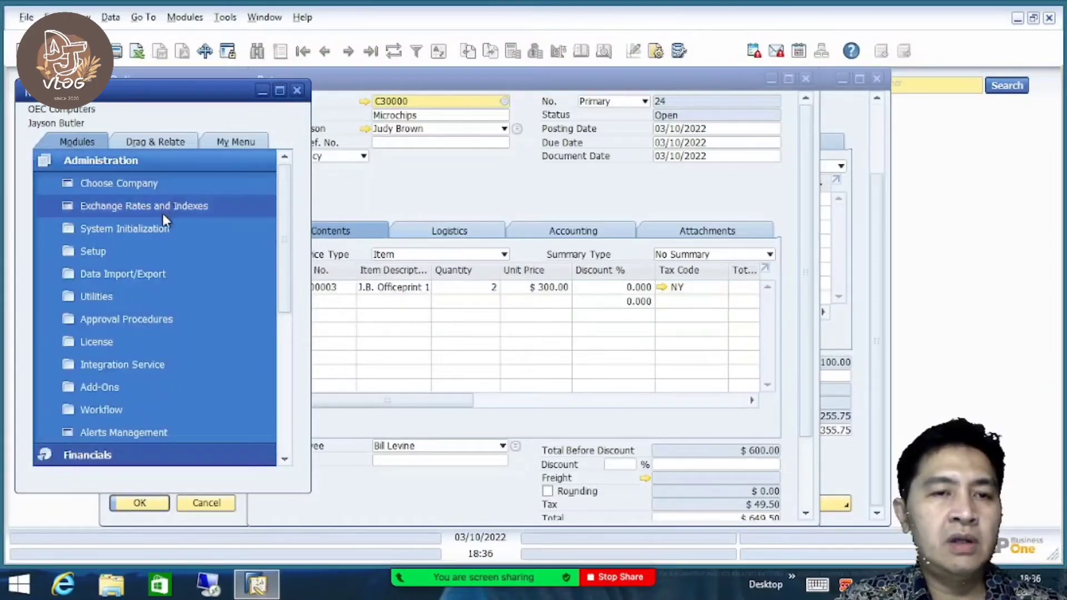
left_click(157, 228)
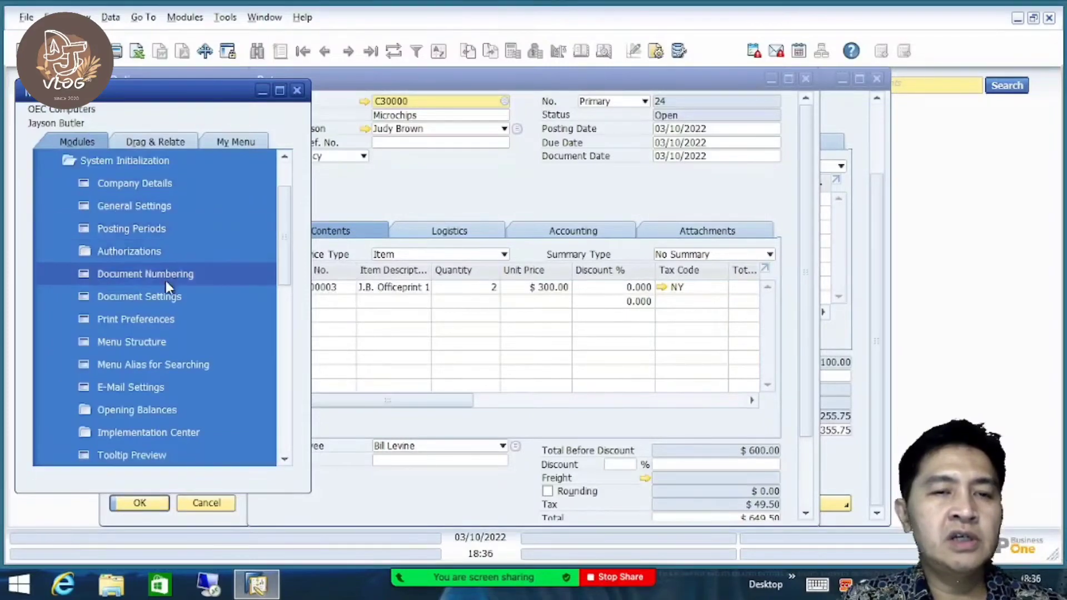
left_click(165, 296)
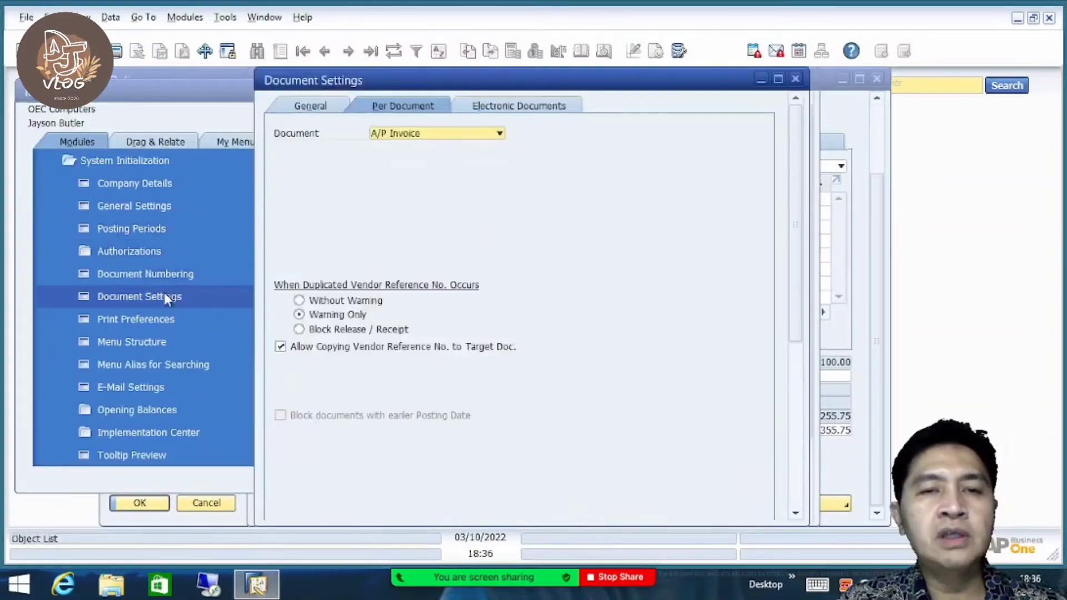
Examine the per-document settings for Sales Order, including the option to reopen documents by creating returns, and close without saving
left_click(434, 132)
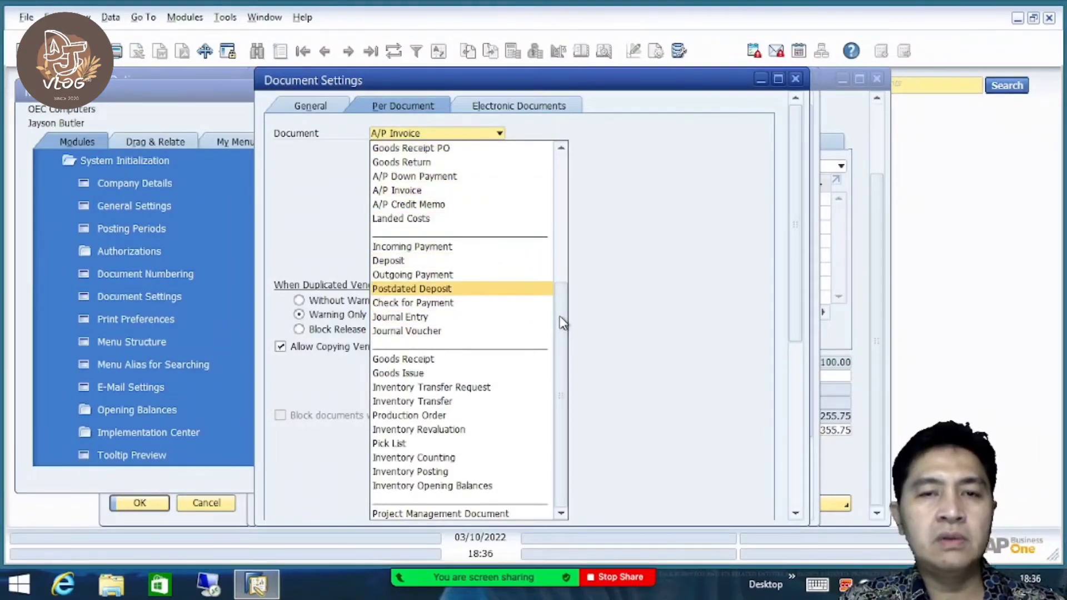
left_click_drag(558, 312, 549, 192)
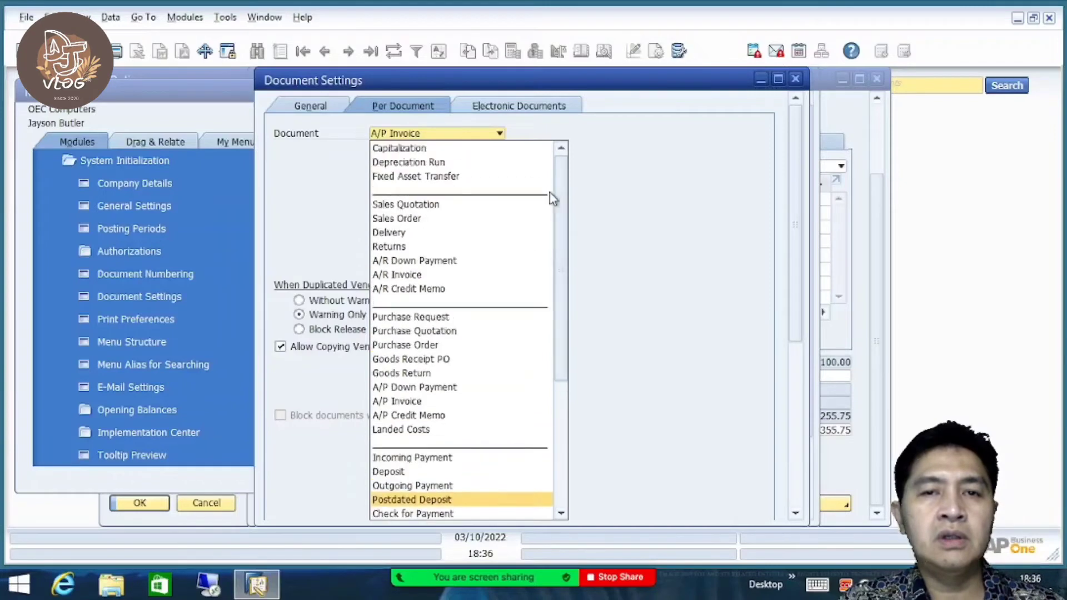
left_click(461, 237)
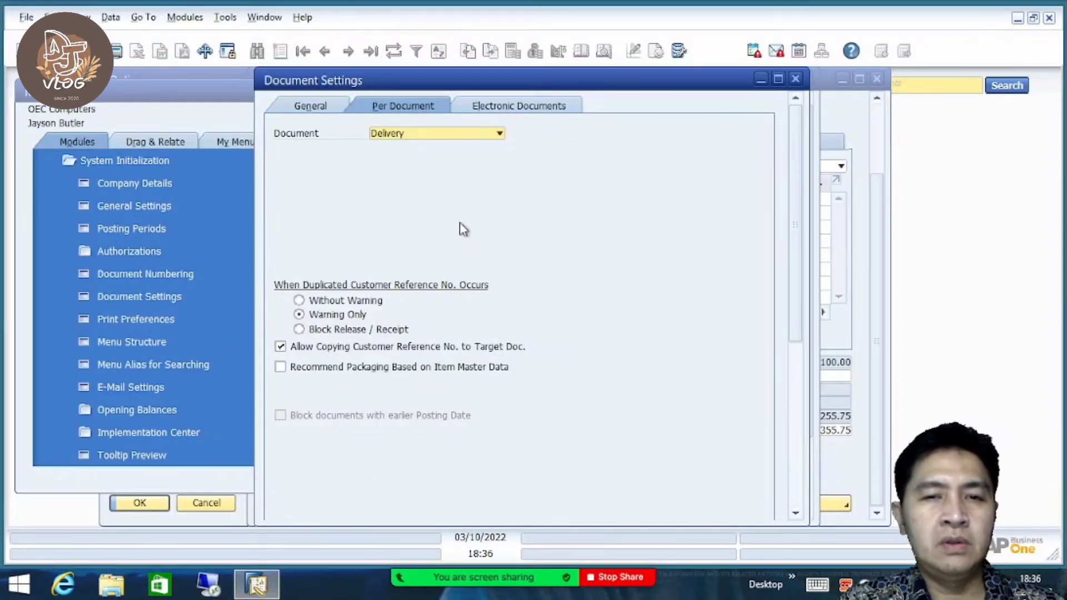
left_click(498, 134)
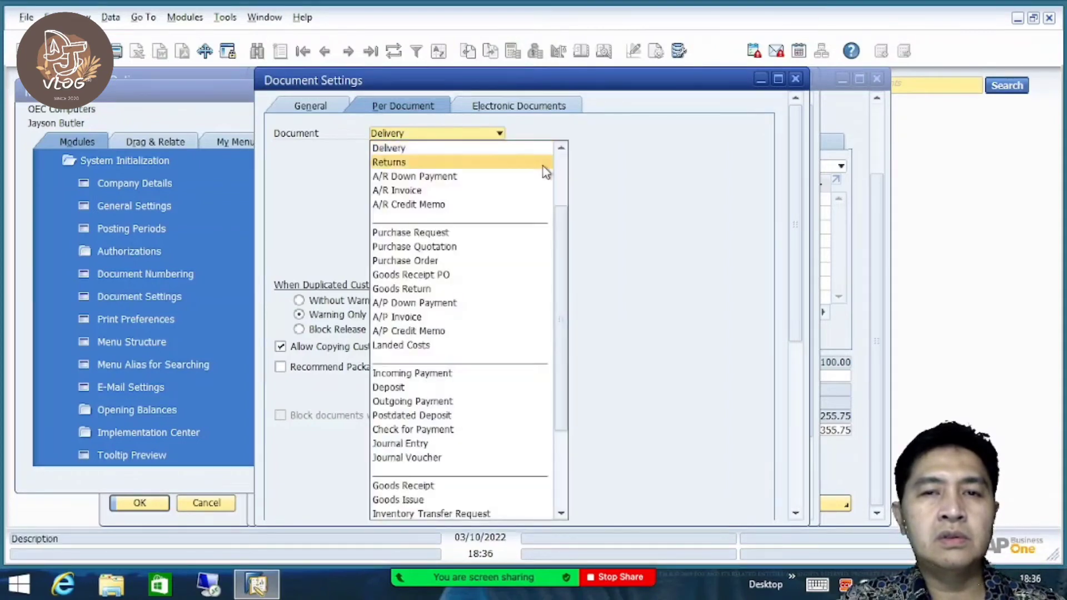
scroll(560, 162, "up", 2)
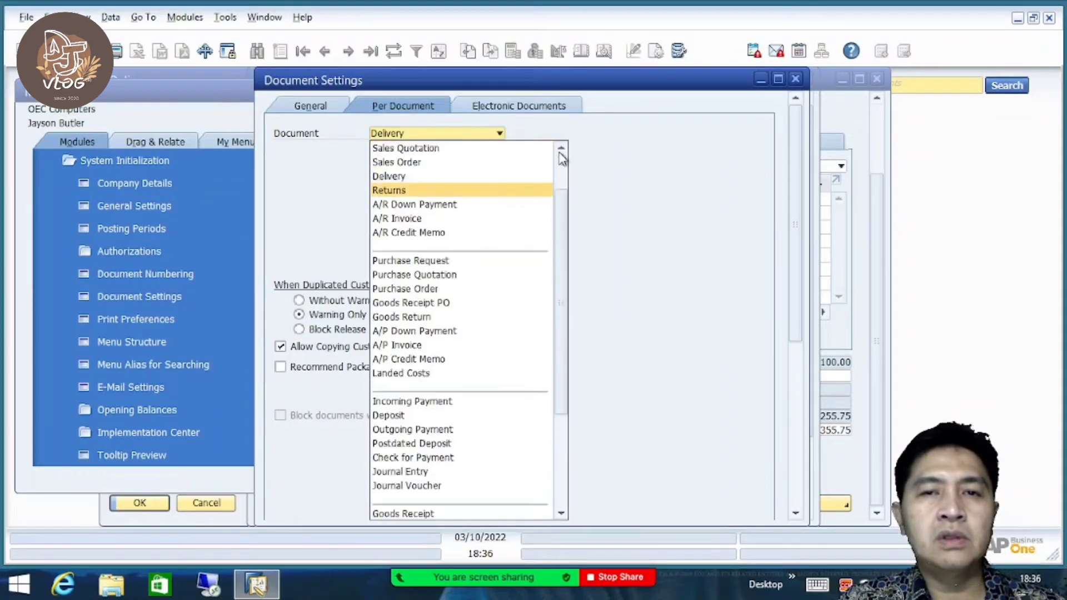
left_click(475, 166)
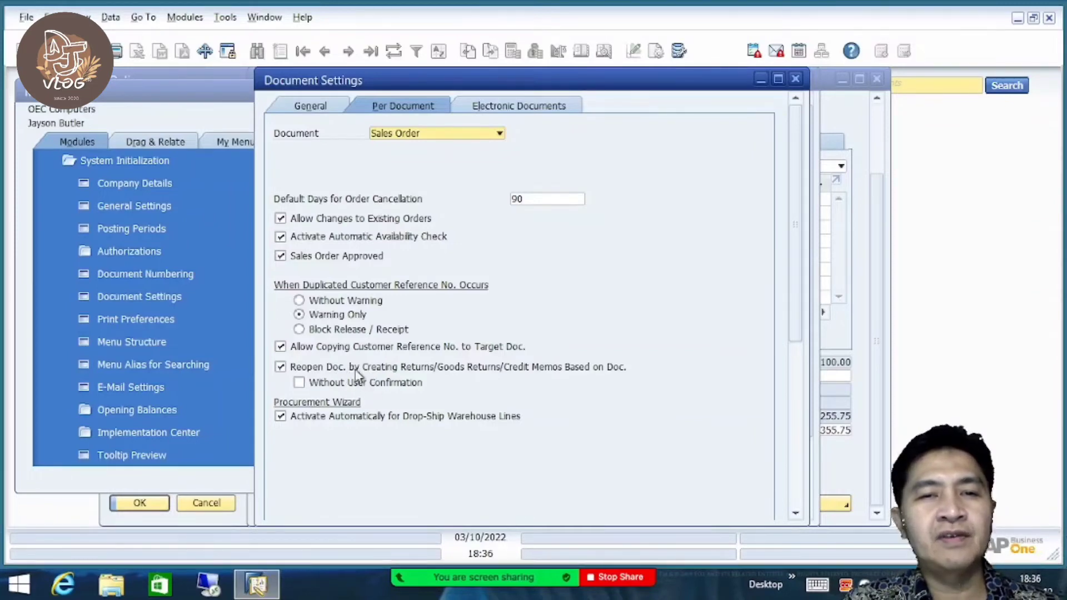
left_click(796, 81)
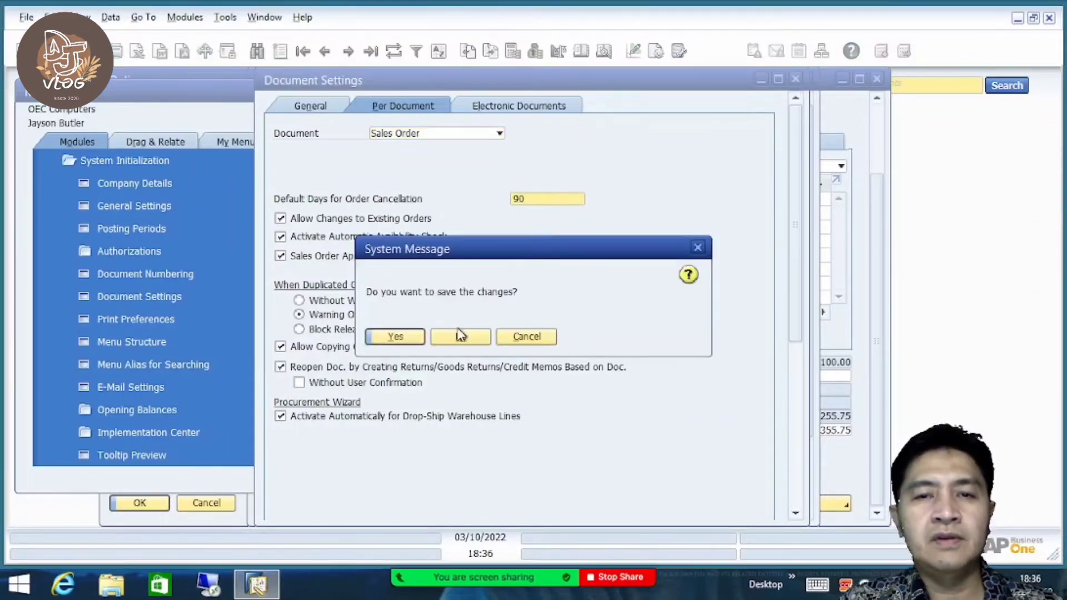
left_click(460, 336)
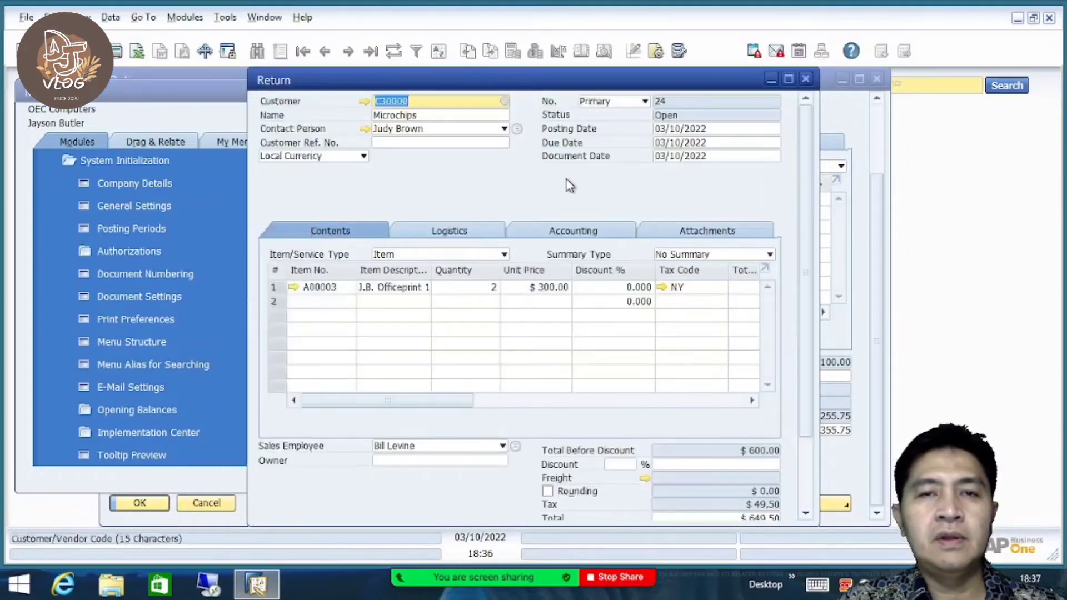
Add the return and agree to reopen the items in the original order
left_click_drag(815, 196, 809, 301)
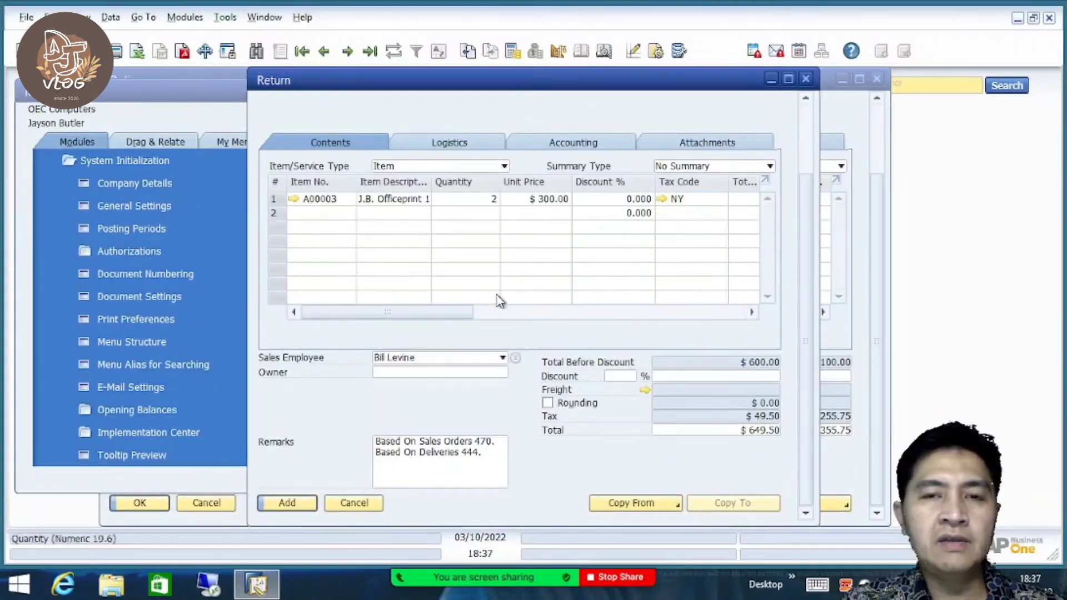
left_click(293, 506)
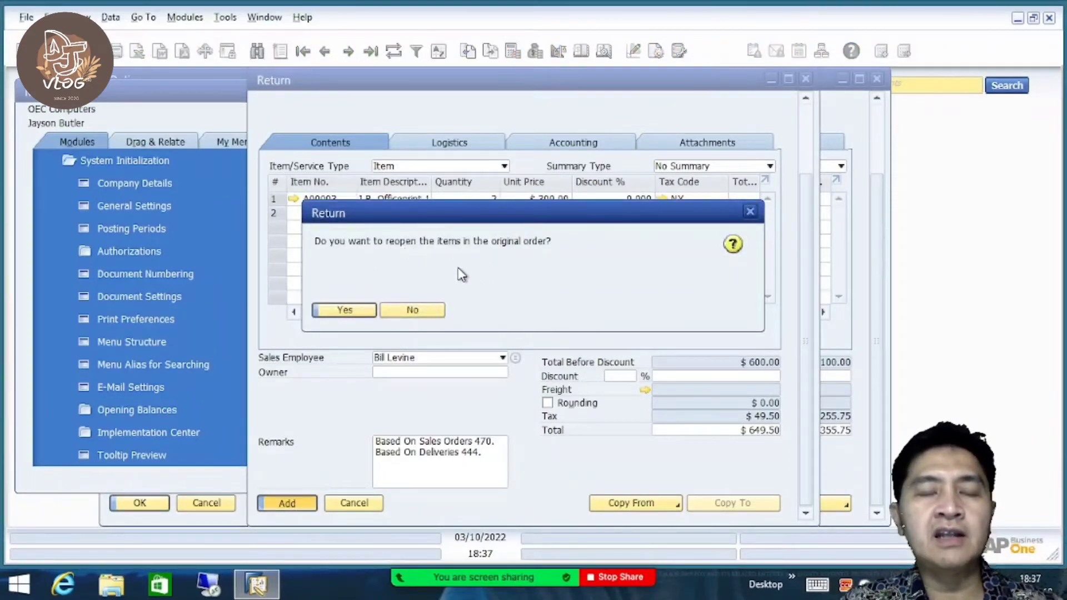
left_click(355, 312)
left_click(345, 311)
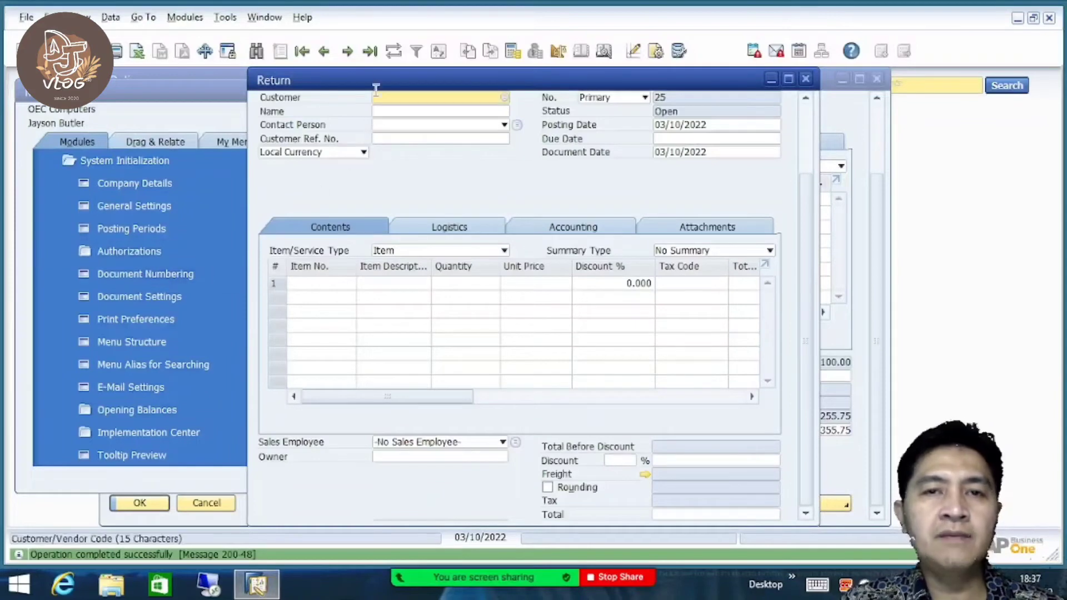
Bring up the last return and examine its journal entry
right_click(425, 128)
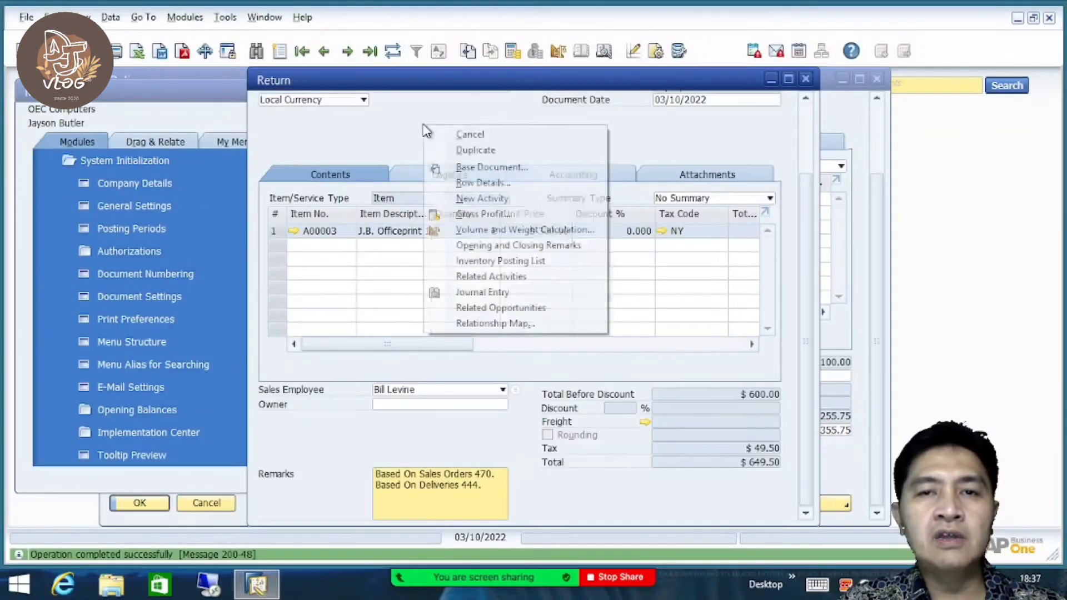
left_click(479, 293)
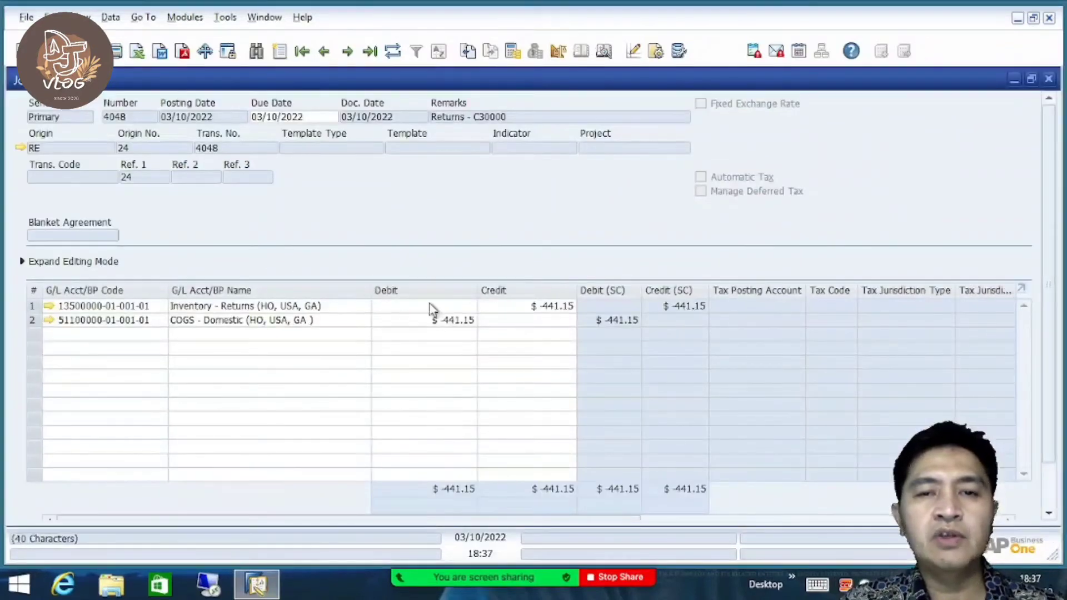
left_click(1049, 78)
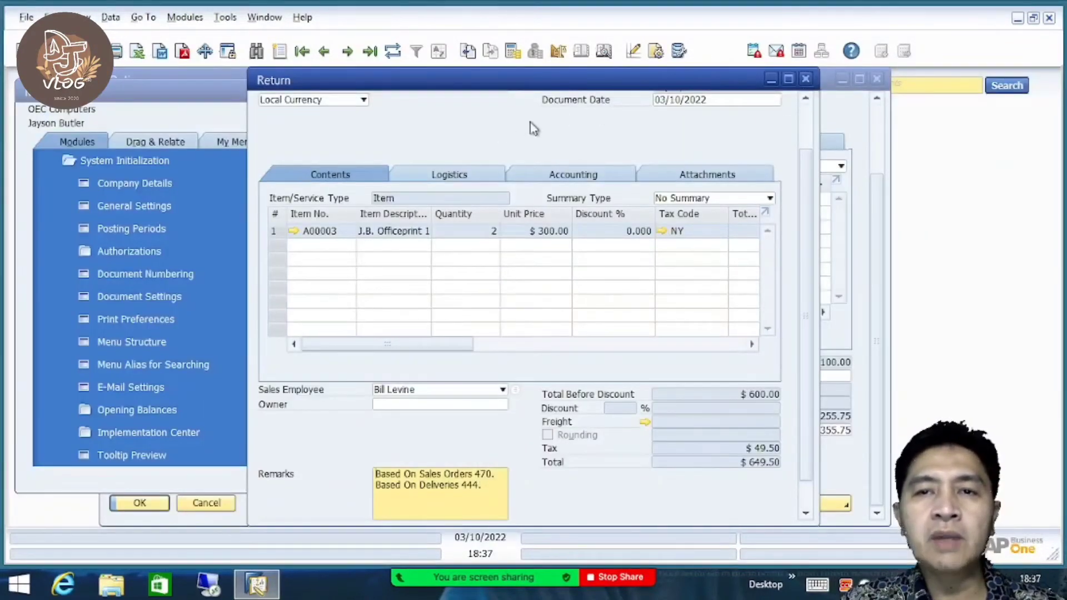
Examine the return's relationship map and open the linked sales order from it
right_click(467, 118)
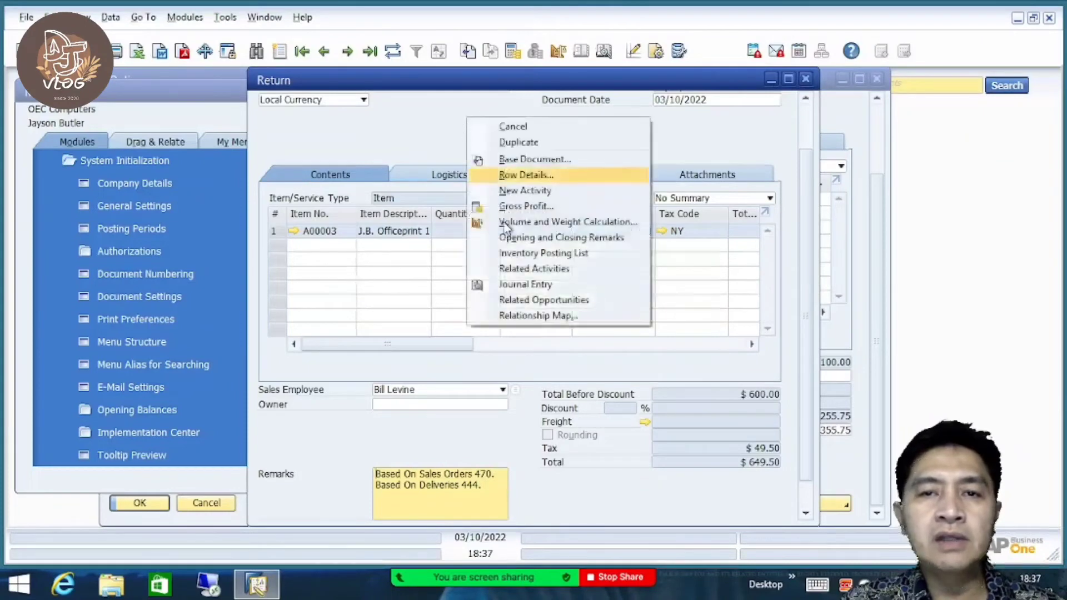
left_click(537, 315)
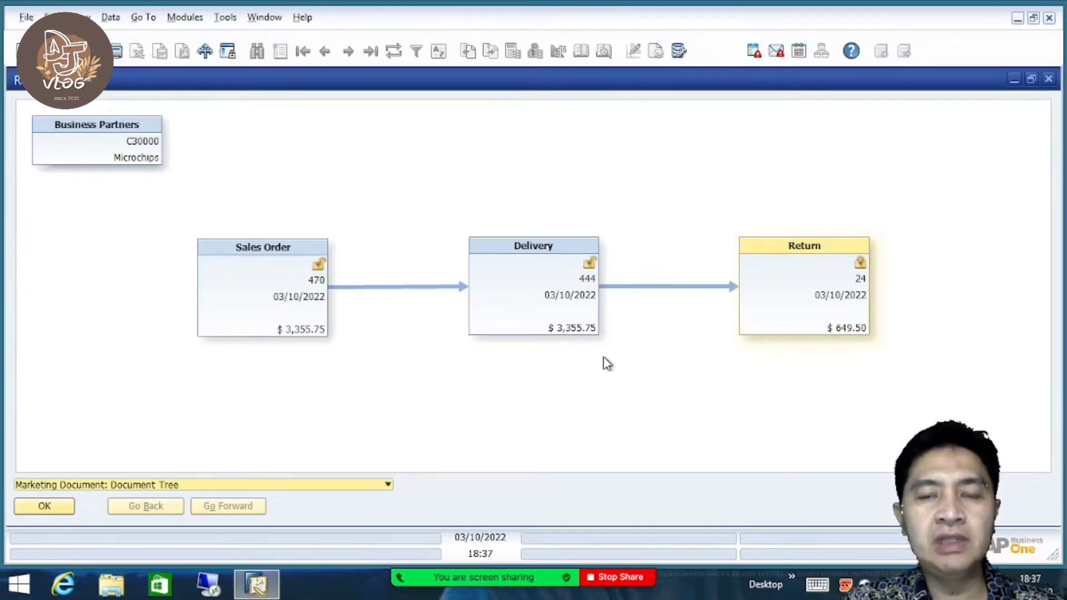
left_click(315, 282)
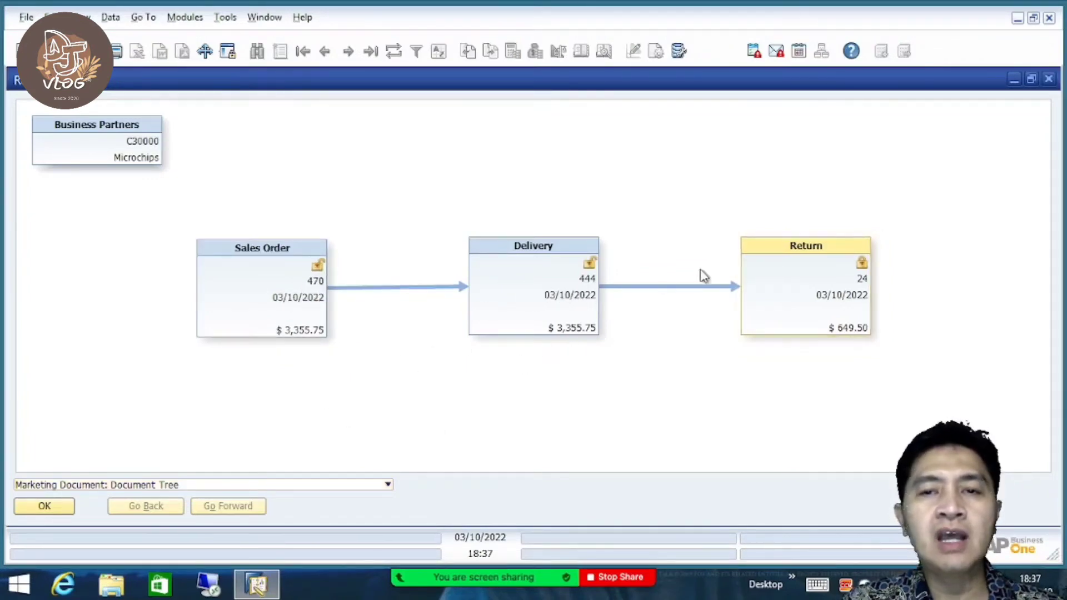
left_click_drag(317, 295, 304, 285)
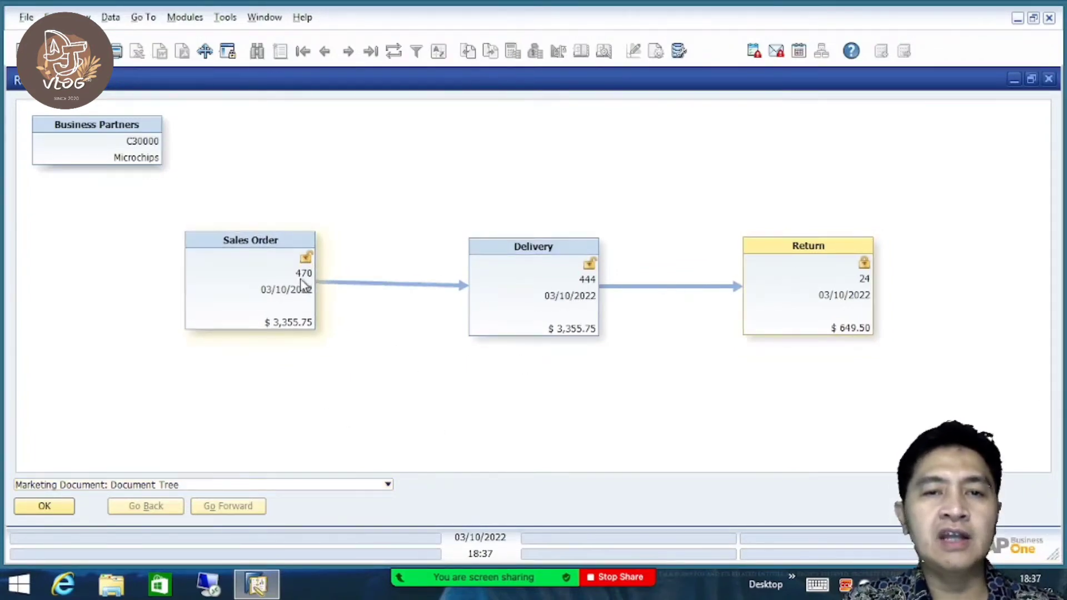
double_click(300, 281)
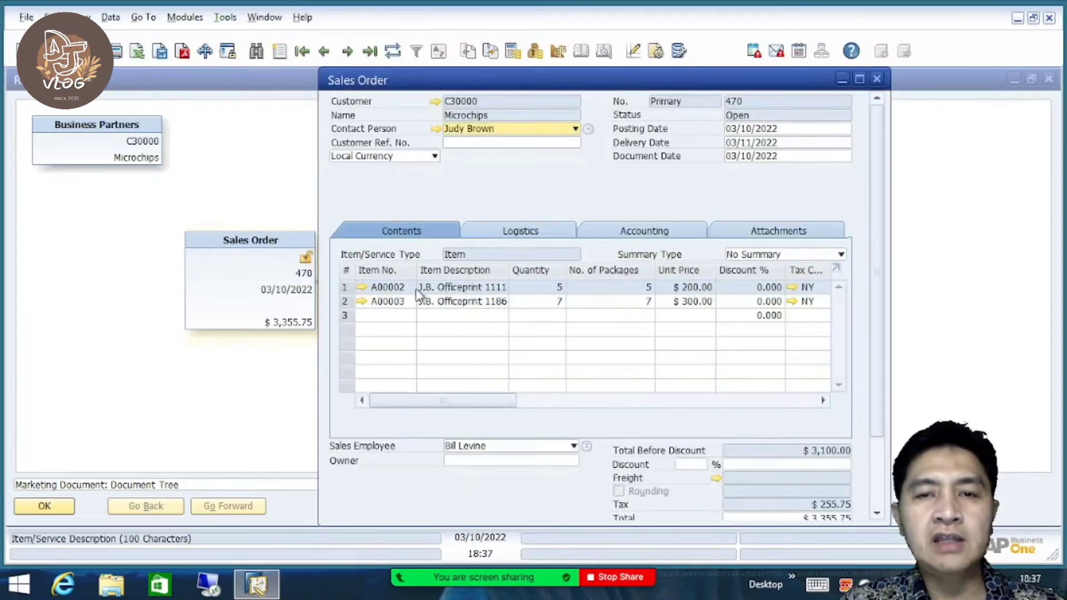
Set the quantity of item A00003 in the sales order to 5
left_click(558, 302)
left_click_drag(724, 85, 663, 92)
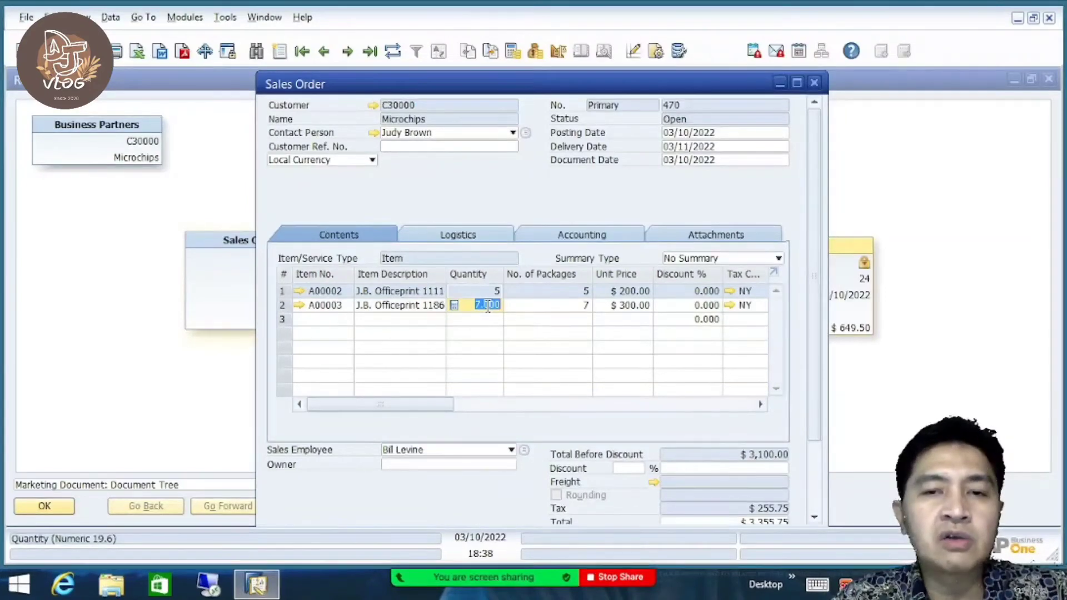
type("5")
key("Tab")
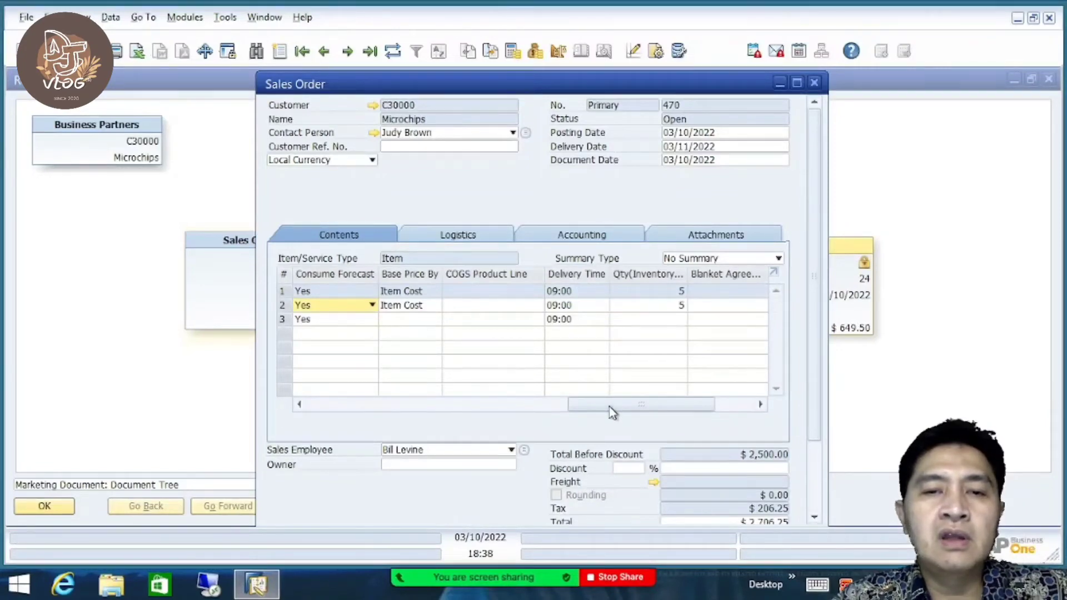
left_click_drag(611, 412, 332, 402)
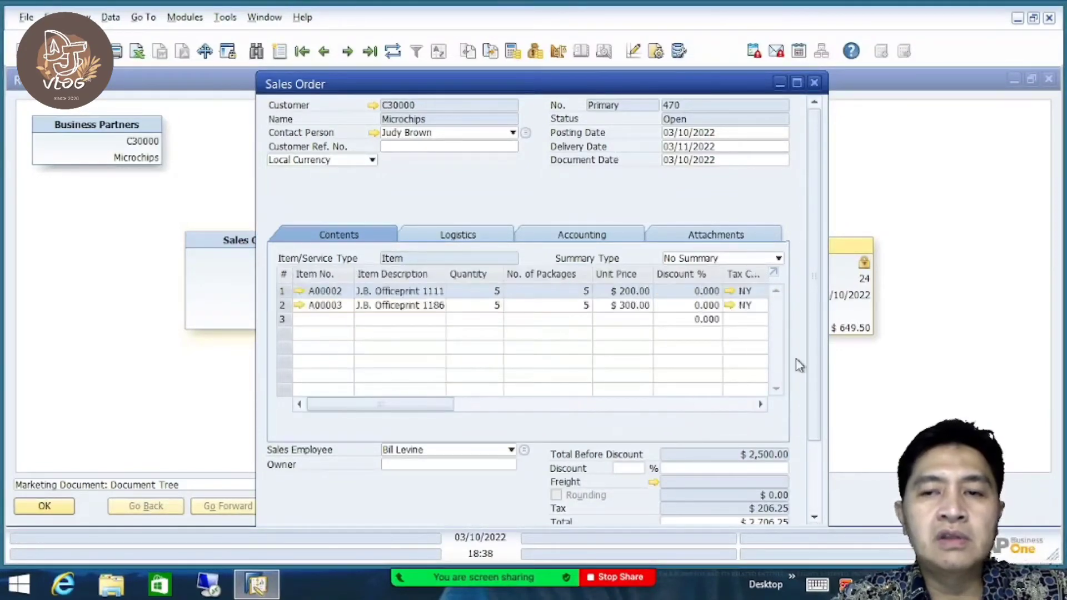
left_click_drag(815, 354, 806, 240)
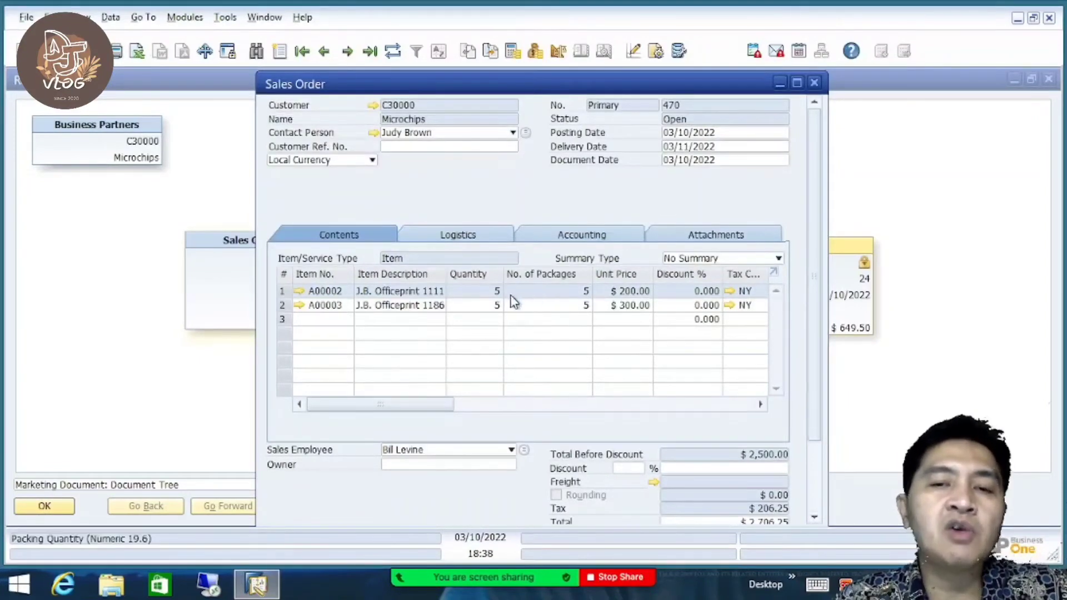
left_click(493, 304)
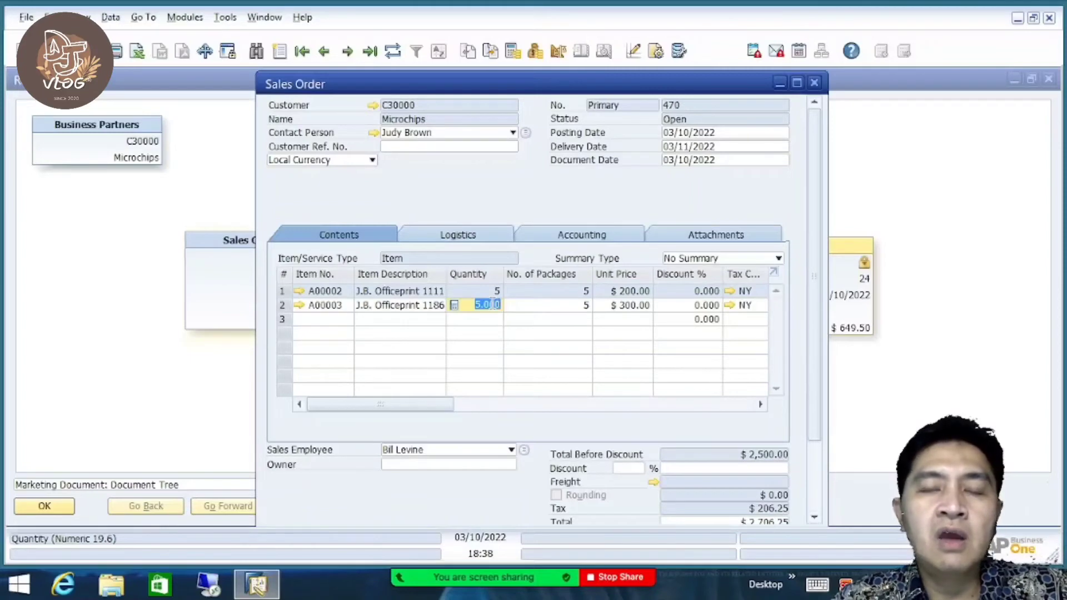
Set the quantity of item A00003 to 7 and update the sales order
type("7")
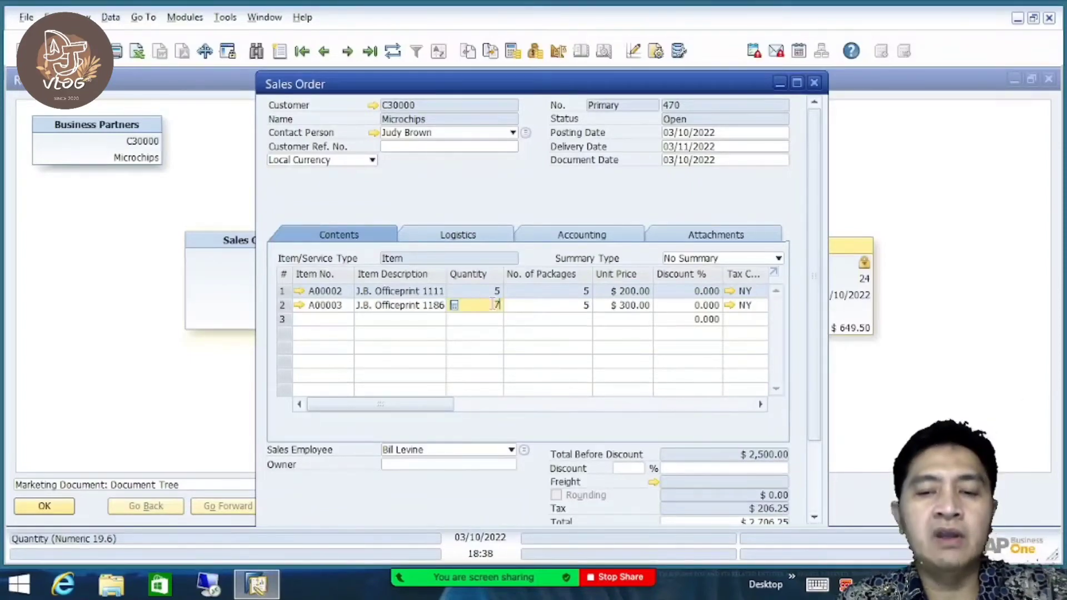
key("Tab")
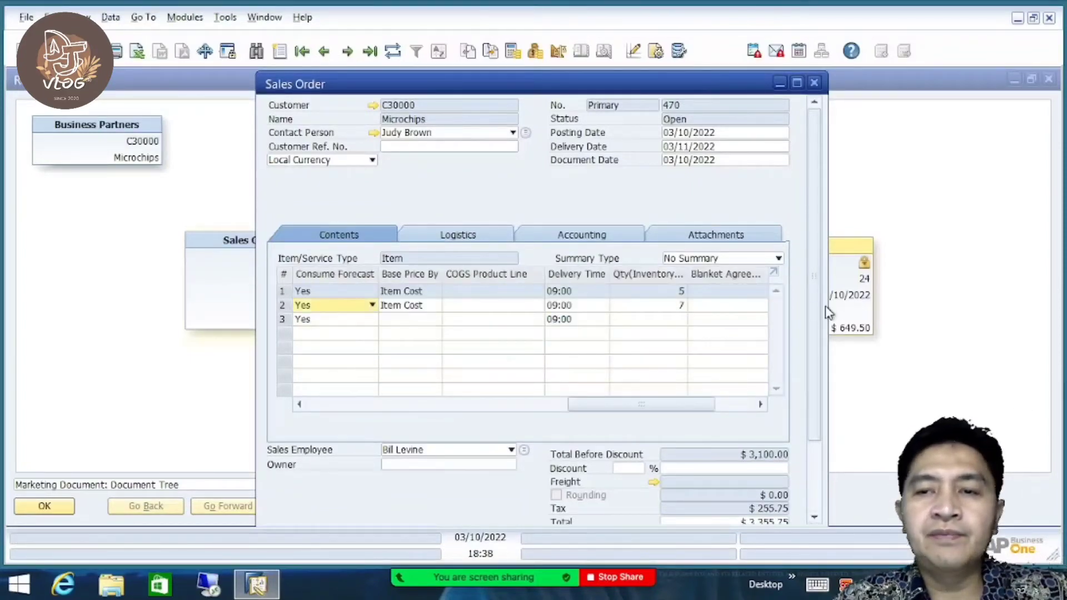
scroll(812, 311, "down", 3)
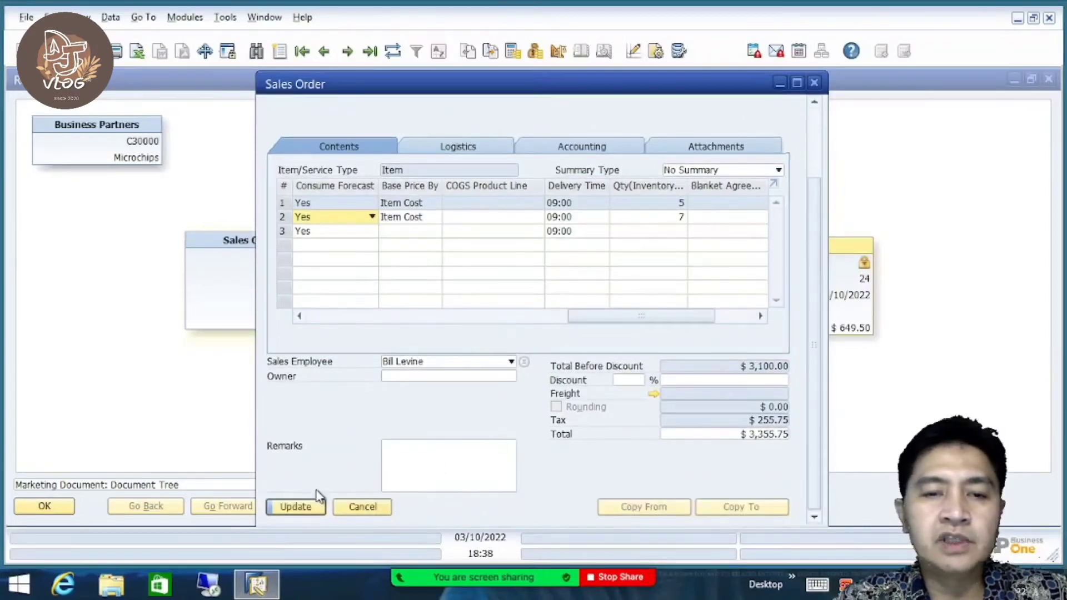
left_click(309, 506)
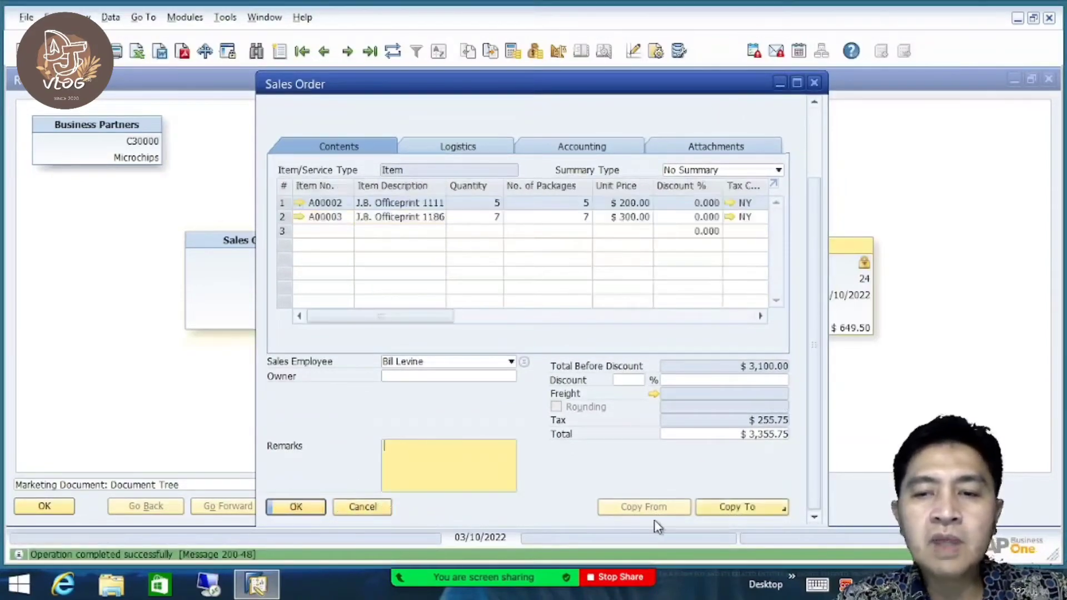
Copy the sales order to a delivery for the 2 remaining units of A00003 and add the delivery
left_click(738, 509)
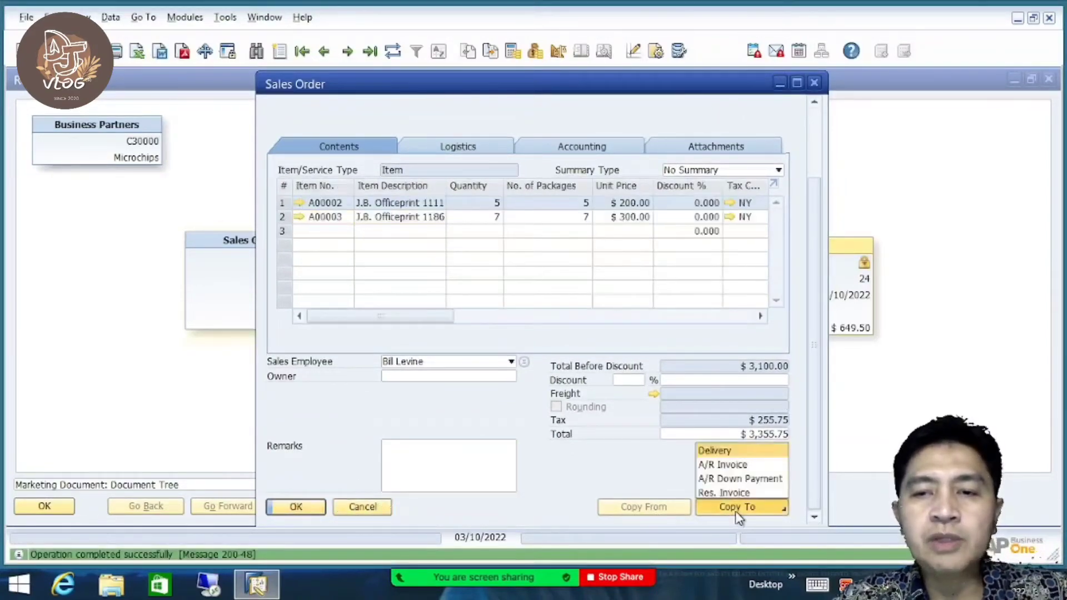
left_click(748, 454)
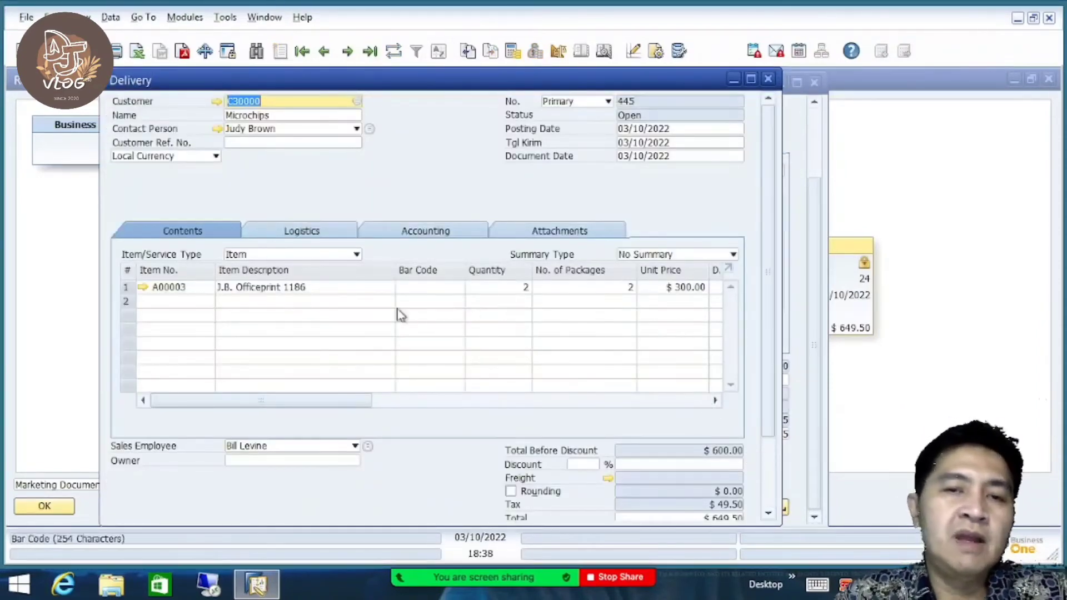
left_click_drag(345, 401, 262, 393)
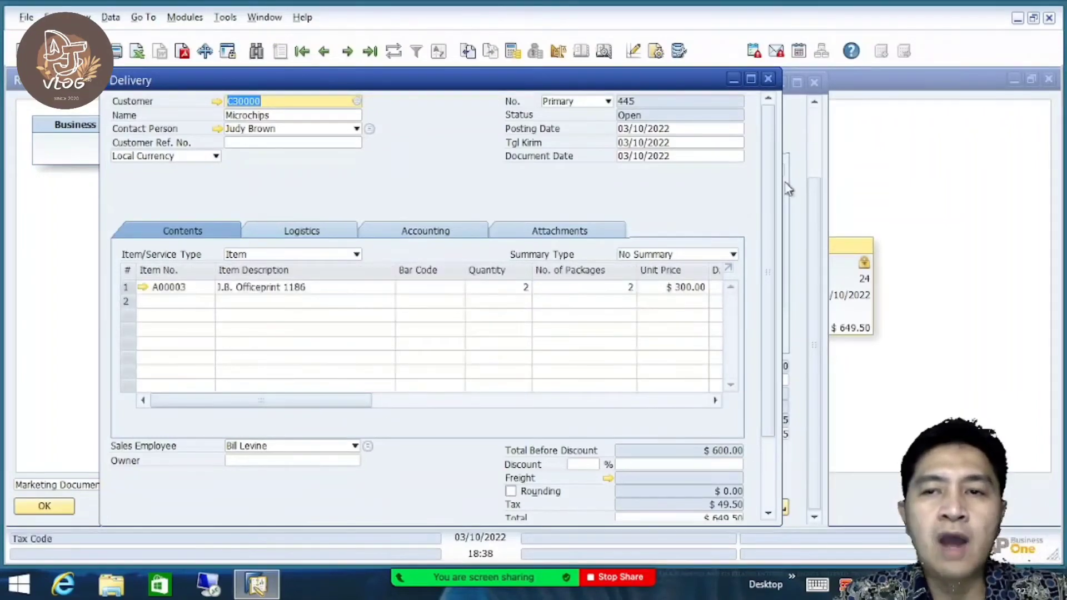
left_click_drag(769, 179, 780, 339)
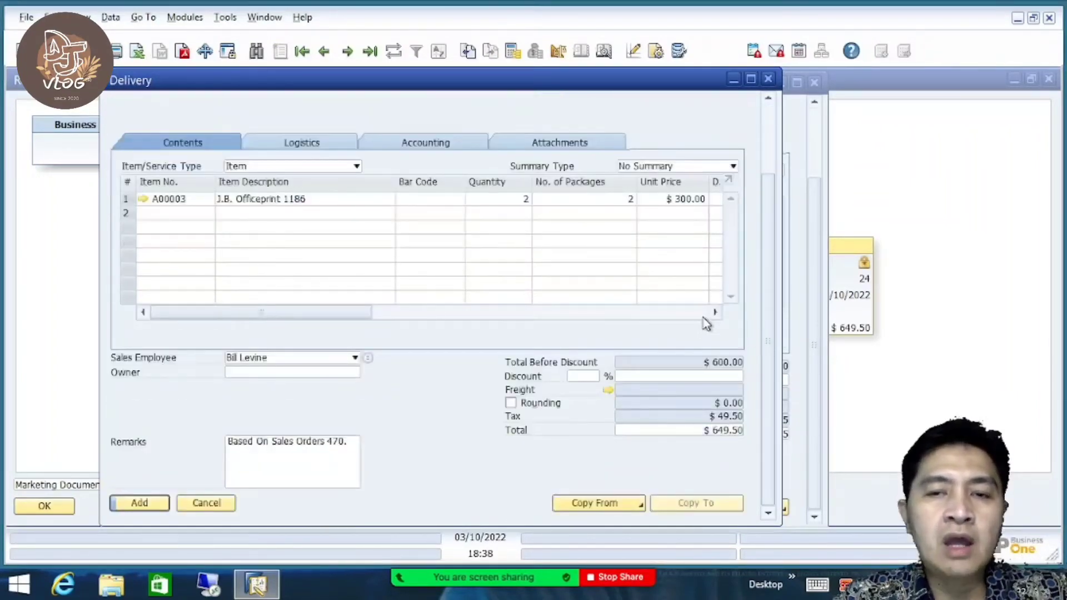
left_click_drag(767, 234, 689, 326)
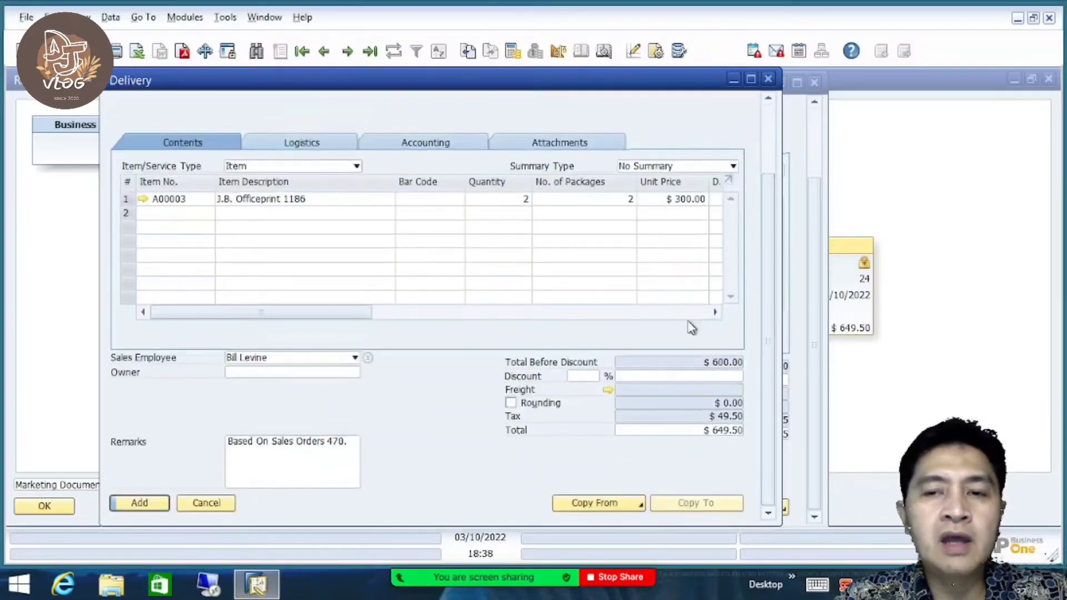
left_click(154, 511)
left_click(357, 316)
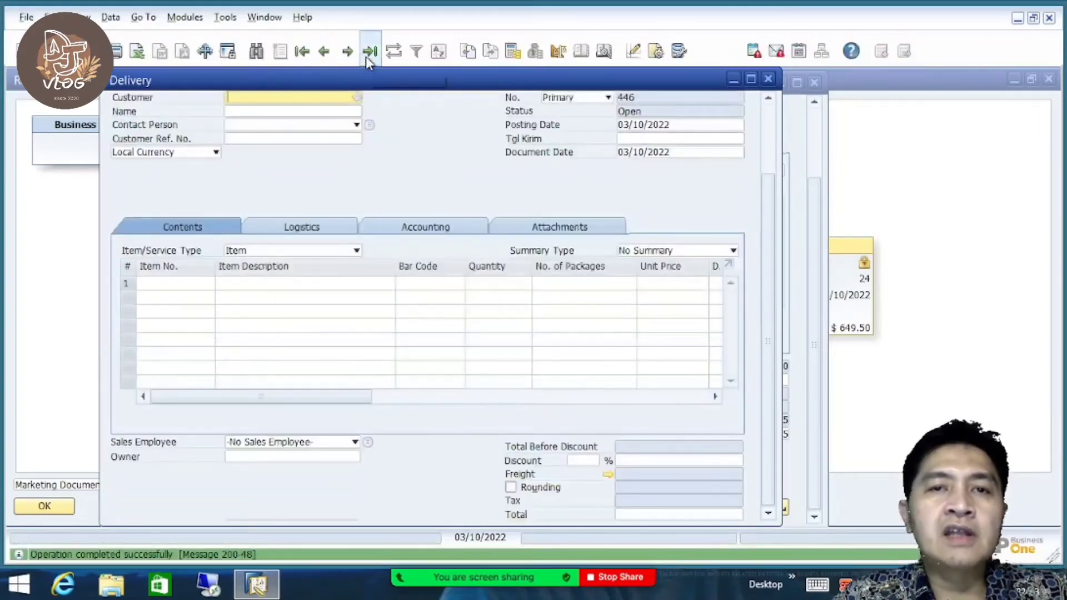
Bring up the last delivery and examine how it links to the other documents in its relationship map
left_click(366, 55)
right_click(391, 116)
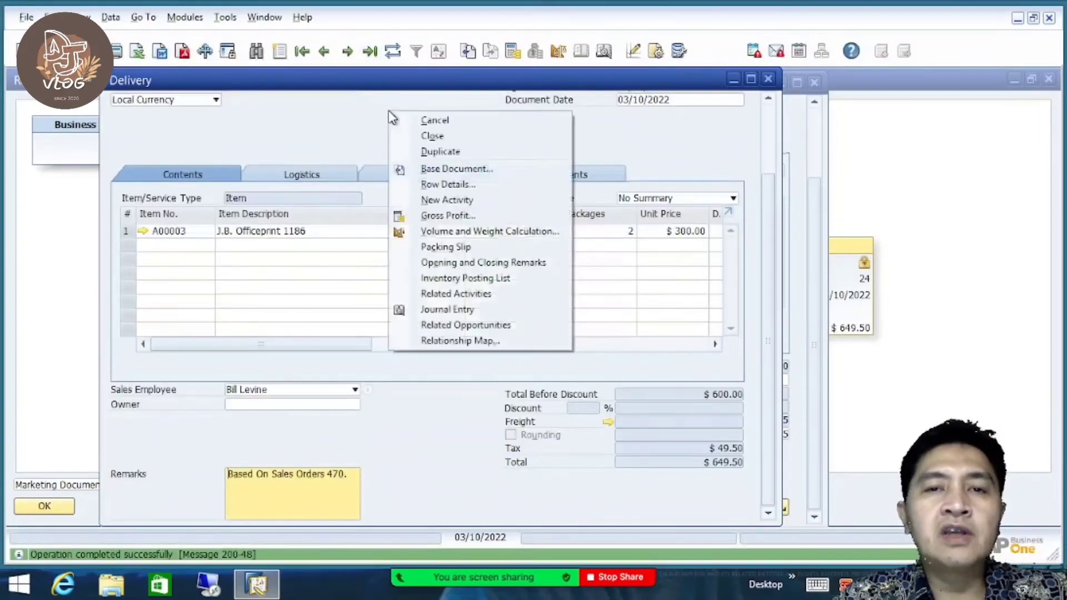
left_click(451, 342)
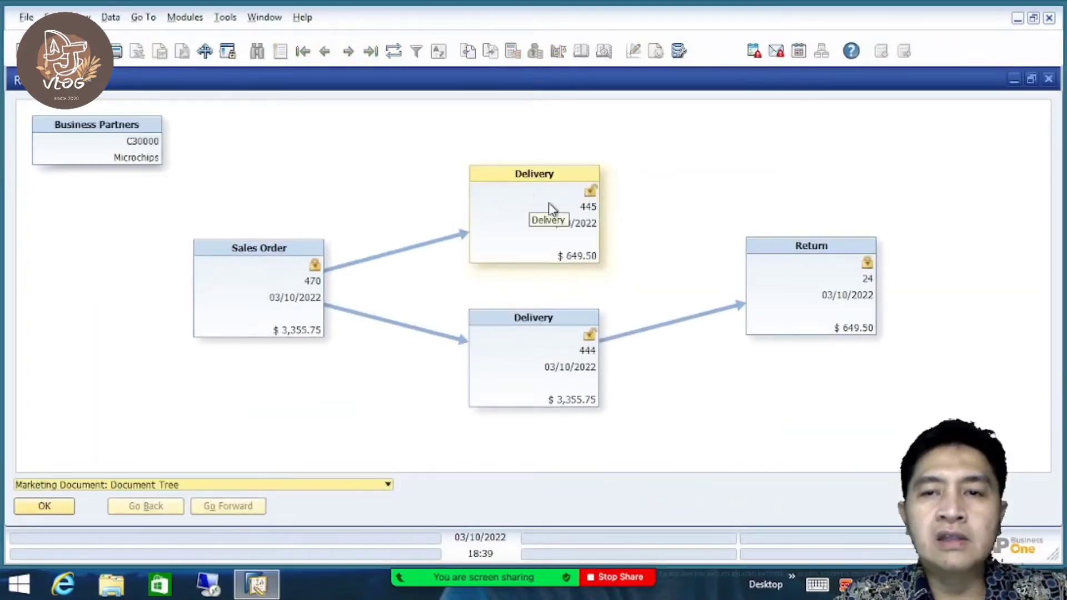
left_click(807, 303)
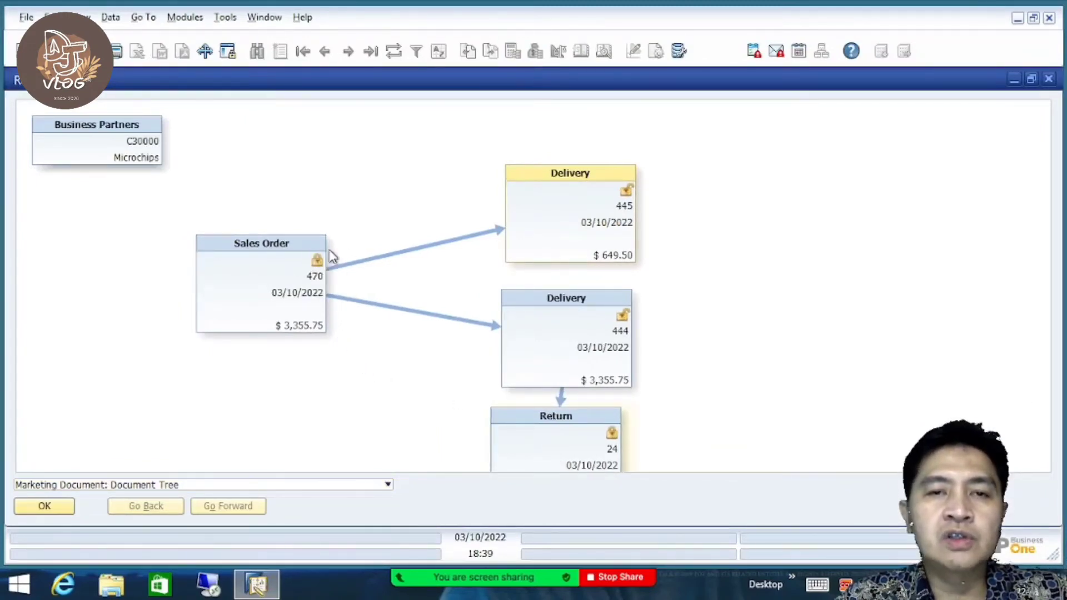
left_click(1049, 79)
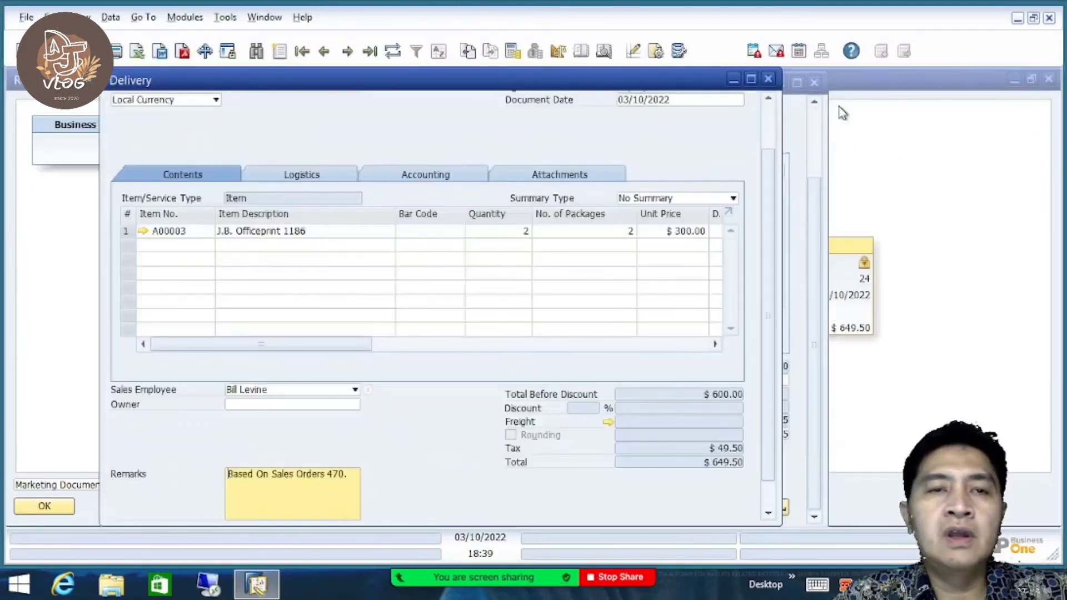
Close the relationship map and all open delivery, return and sales order windows
left_click_drag(775, 172, 777, 107)
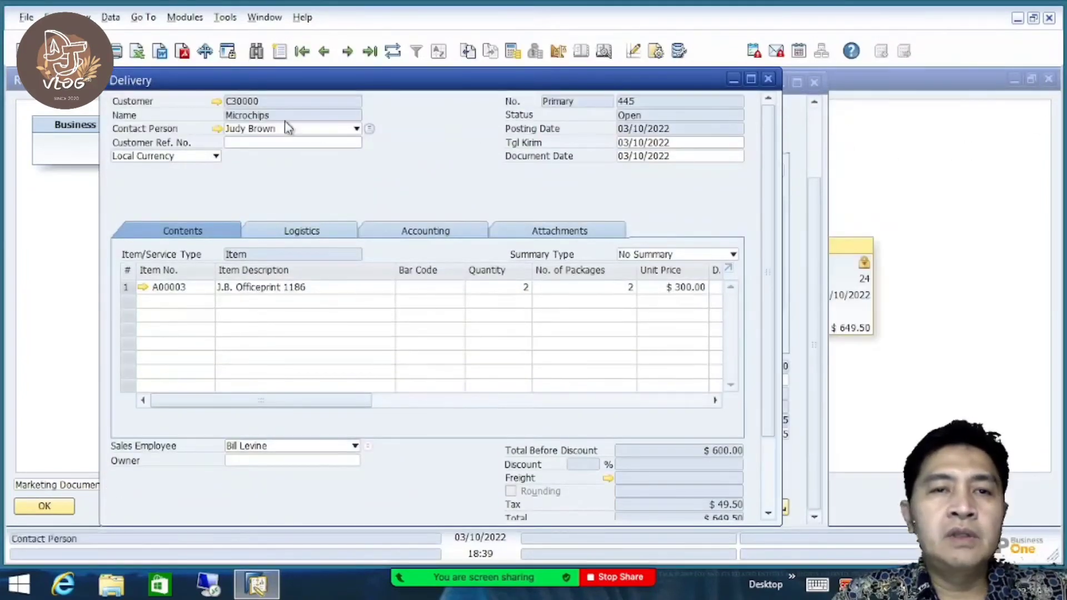
left_click(770, 81)
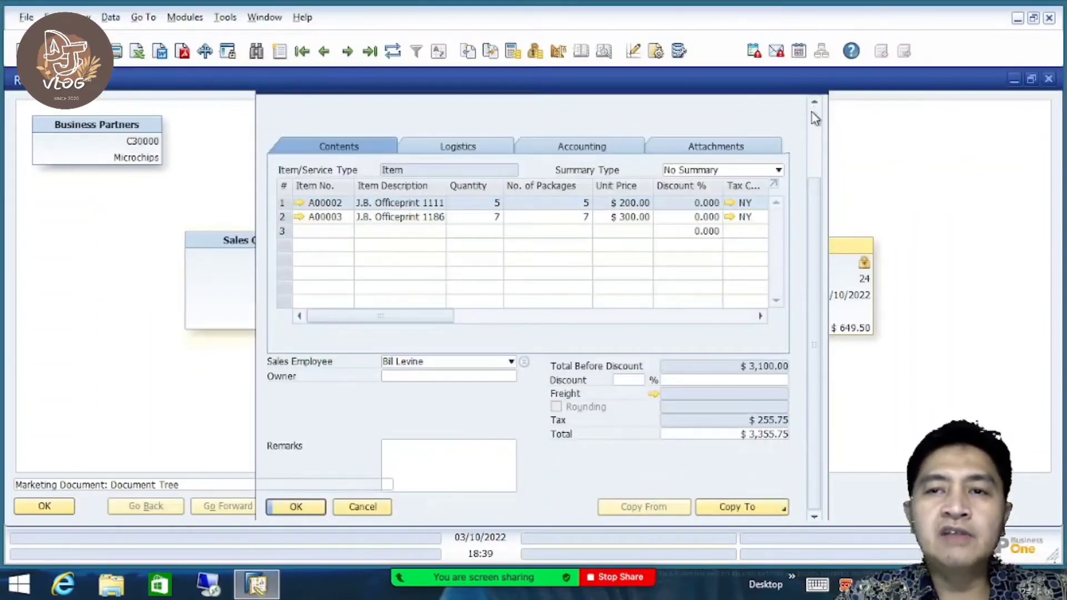
left_click(1049, 79)
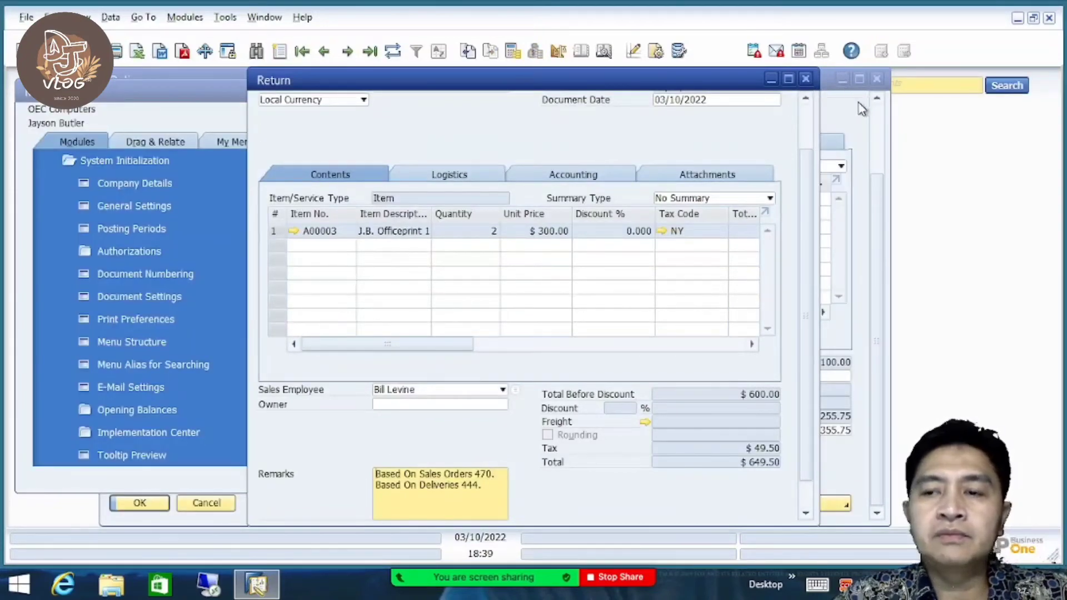
left_click(805, 78)
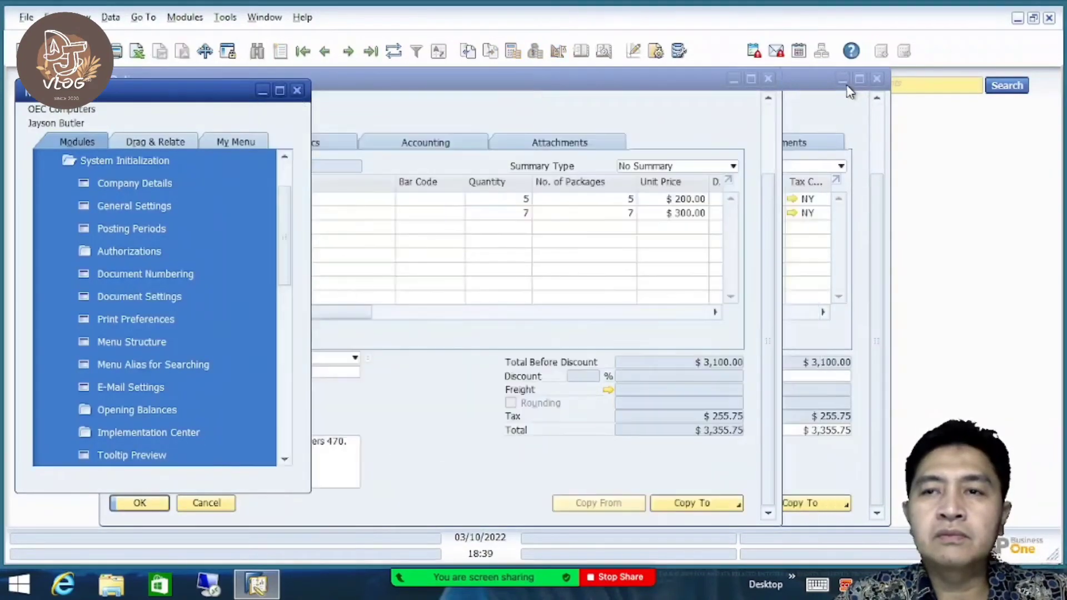
left_click(768, 79)
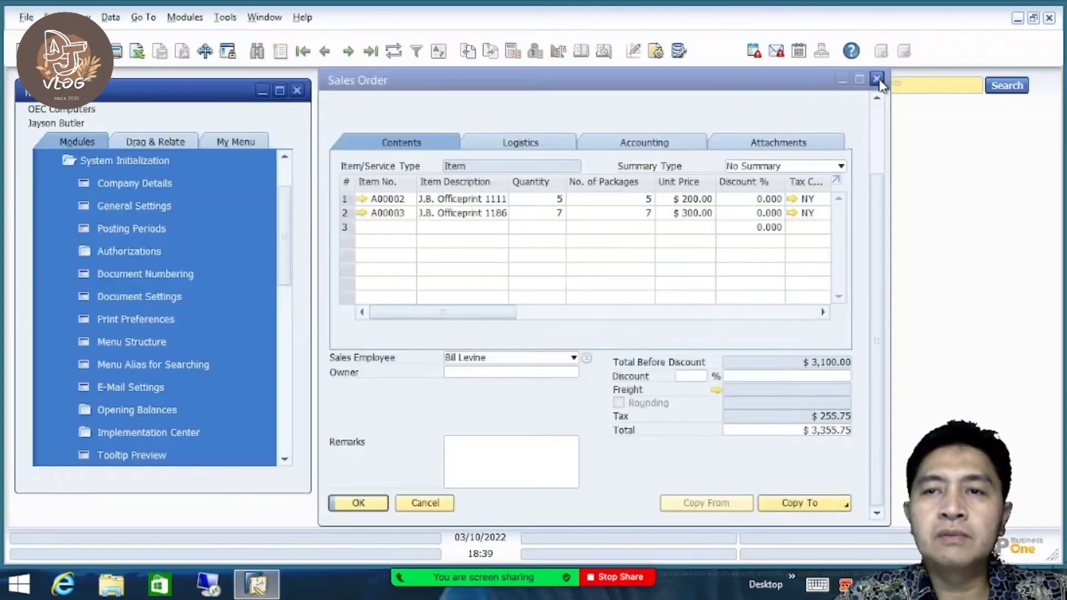
left_click(878, 79)
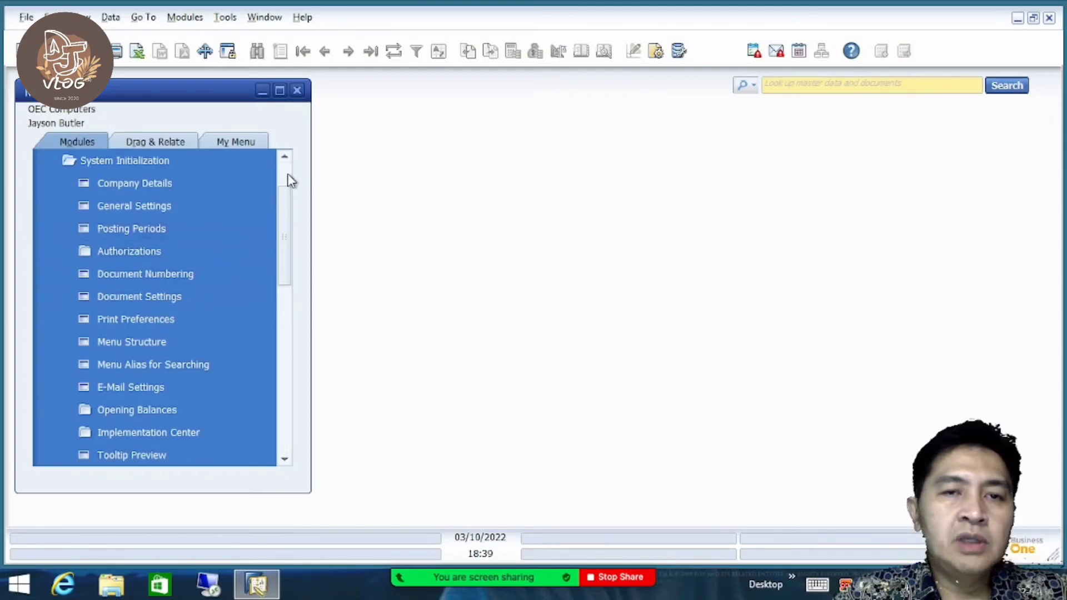
Start a new A/R invoice from the Sales - A/R module and choose Microchips as its customer
scroll(289, 178, "up", 1)
left_click(268, 163)
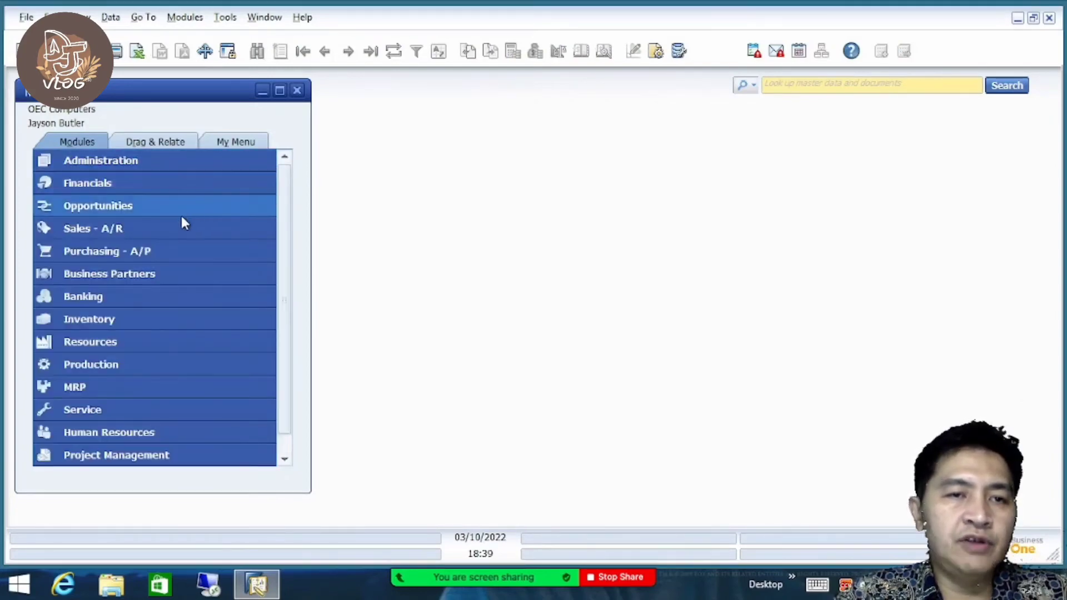
left_click(170, 232)
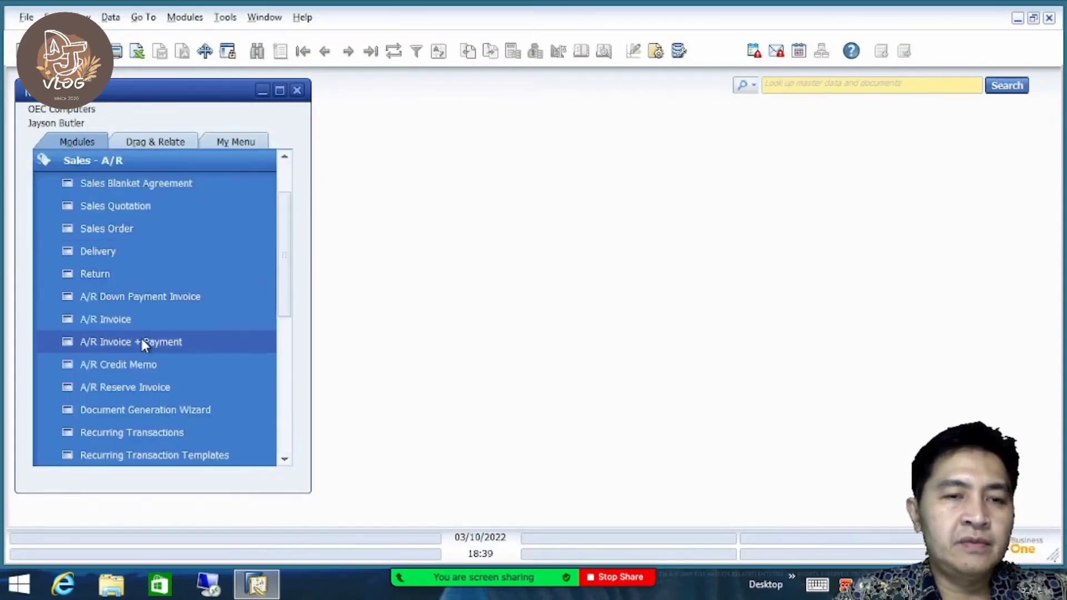
left_click(143, 322)
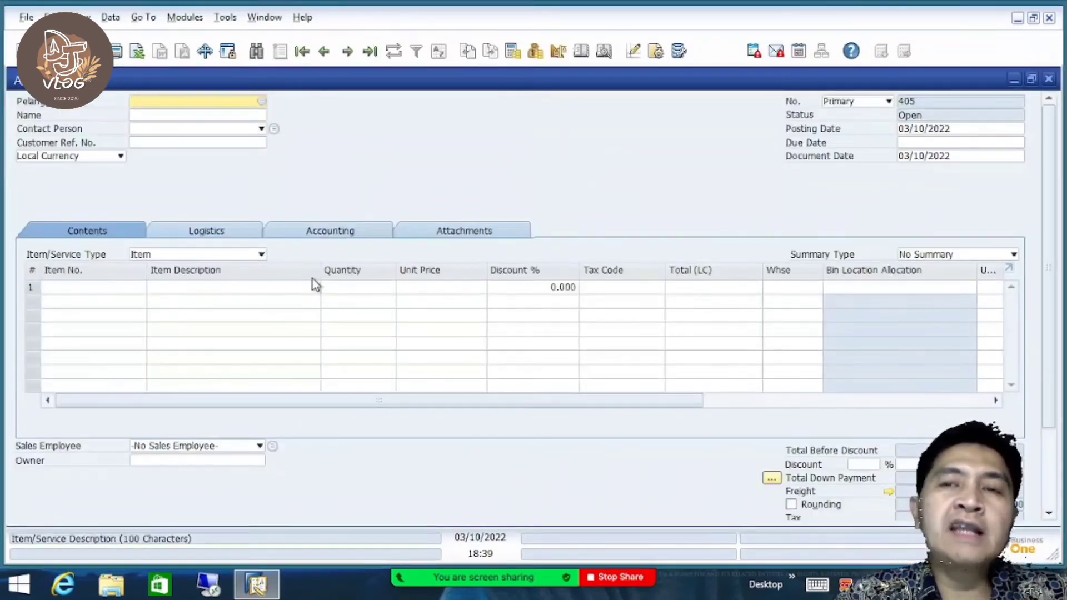
key("Tab")
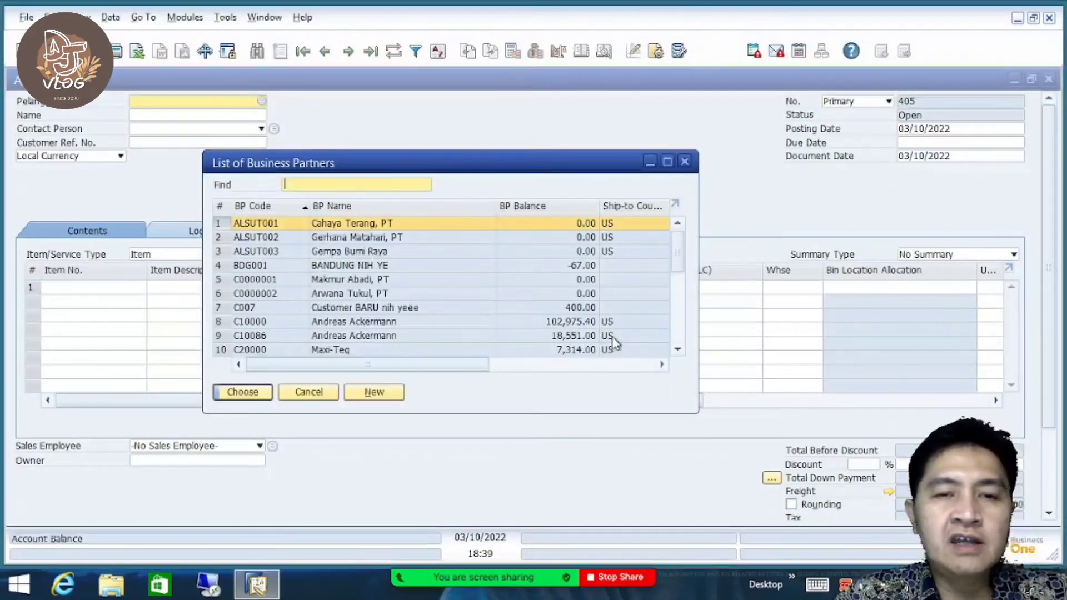
left_click(678, 331)
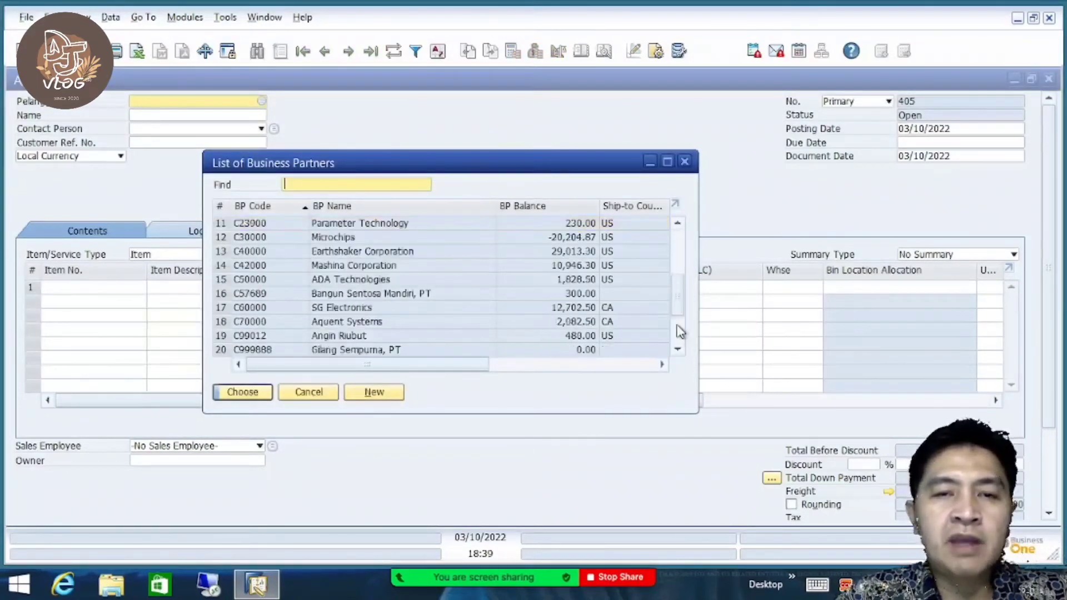
double_click(382, 238)
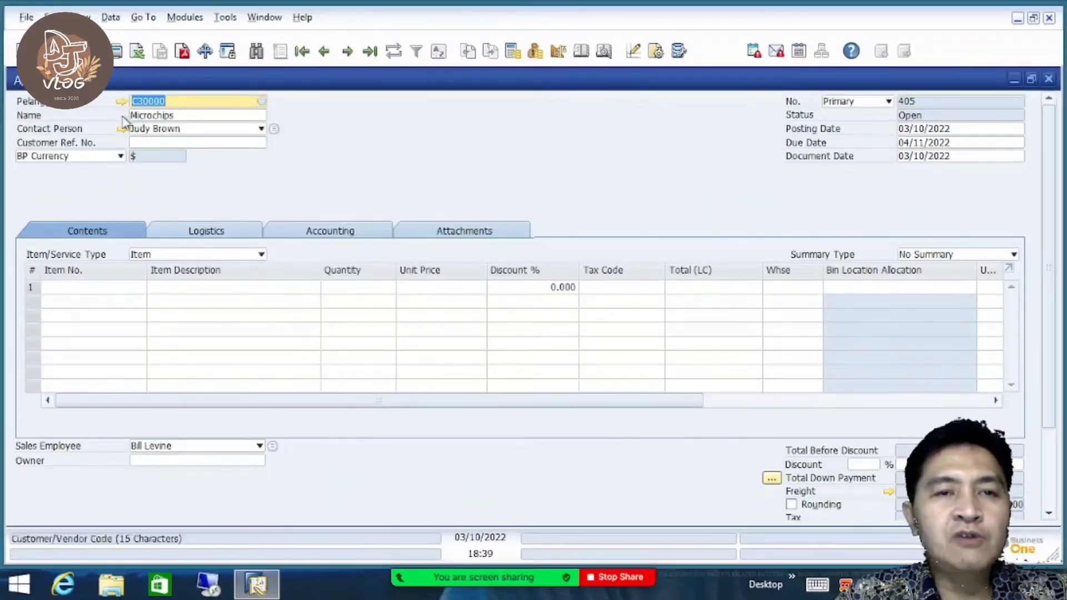
Copy the two deliveries dated 03/10/2022 into the invoice, using the current exchange rate and drawing all data
scroll(1054, 221, "down", 3)
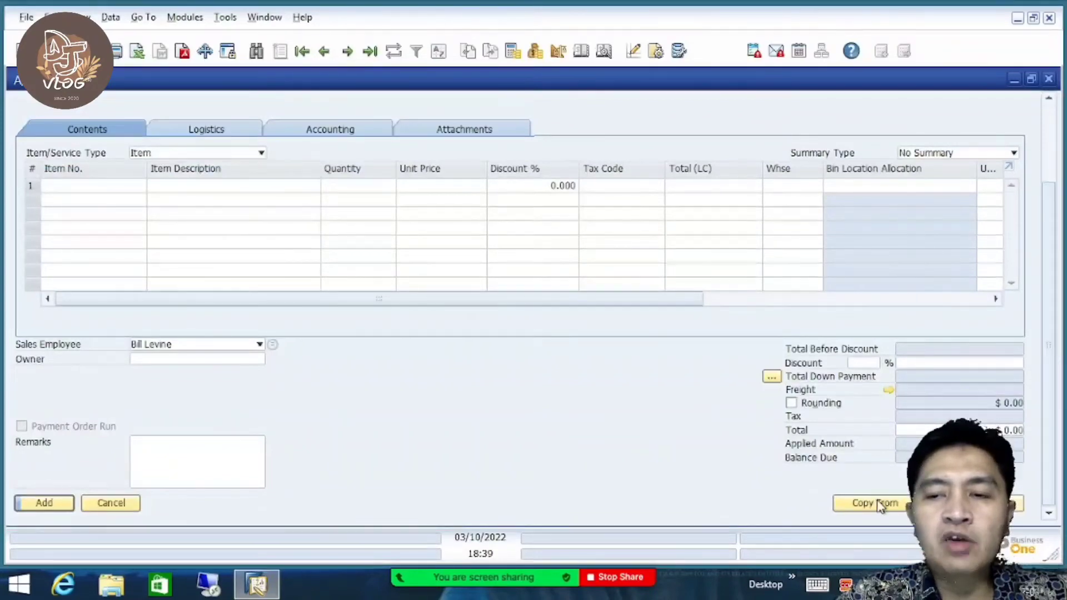
left_click(896, 504)
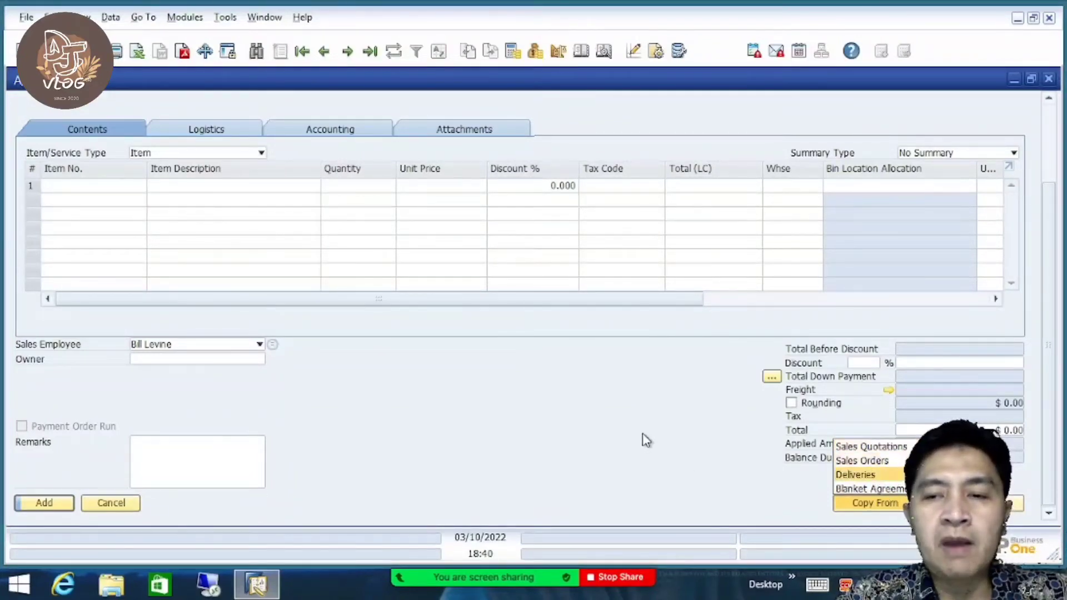
left_click(883, 476)
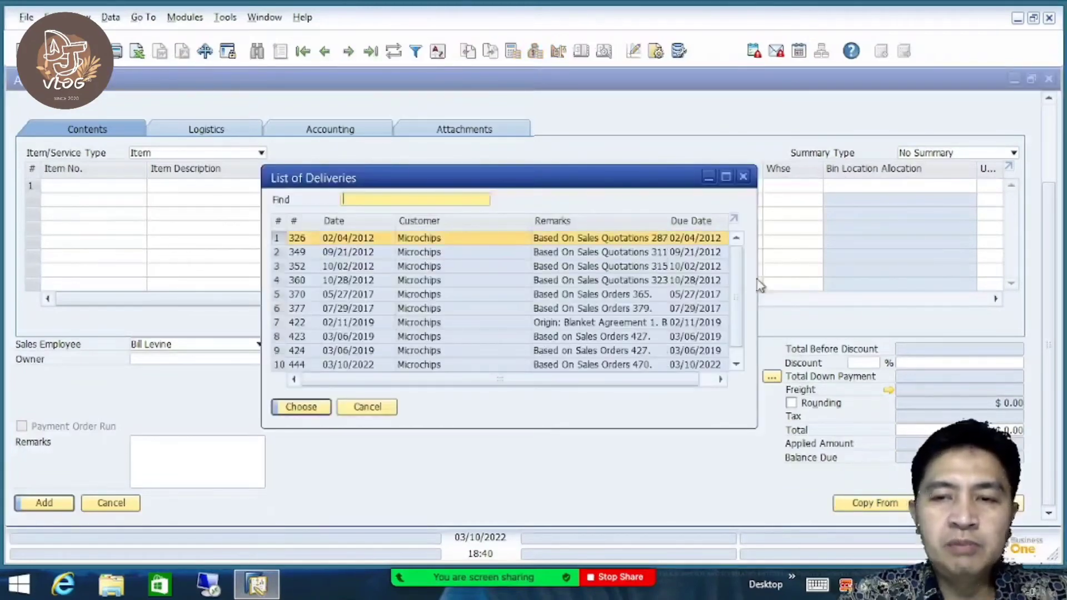
scroll(739, 265, "down", 1)
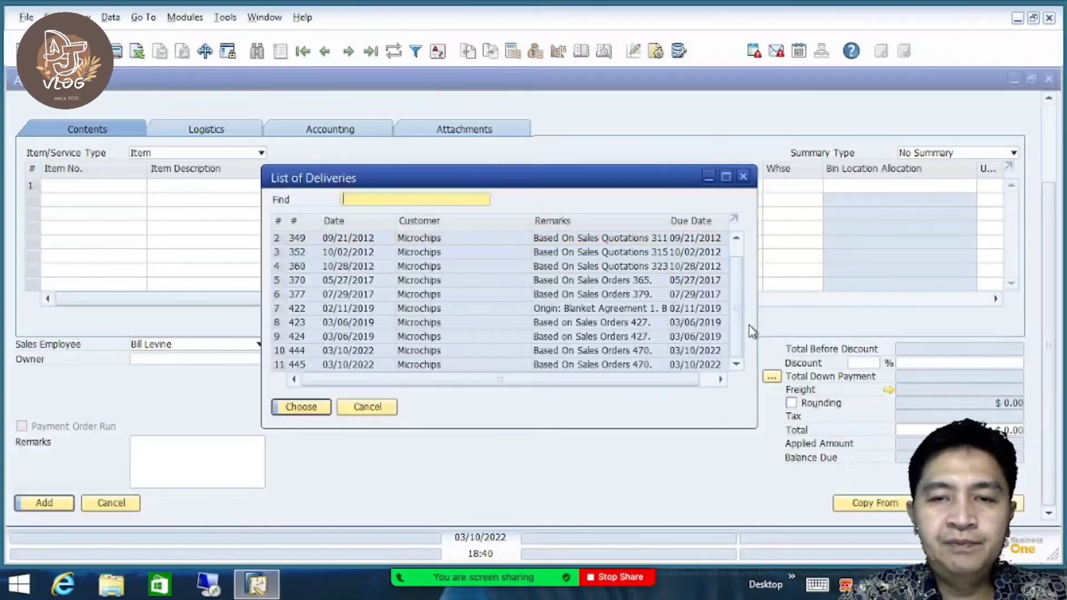
left_click(378, 351)
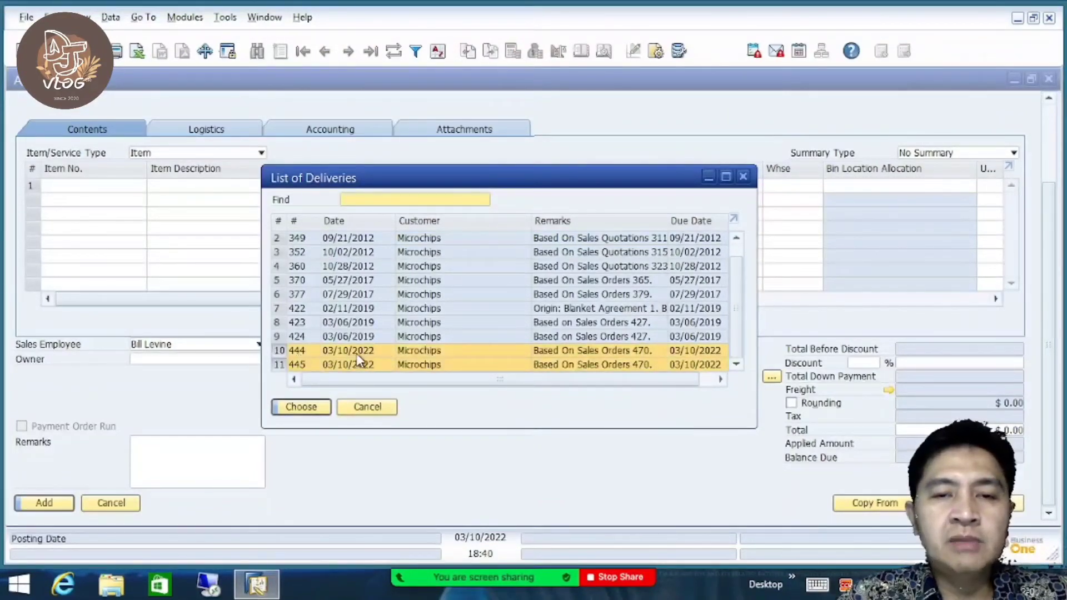
left_click(304, 410)
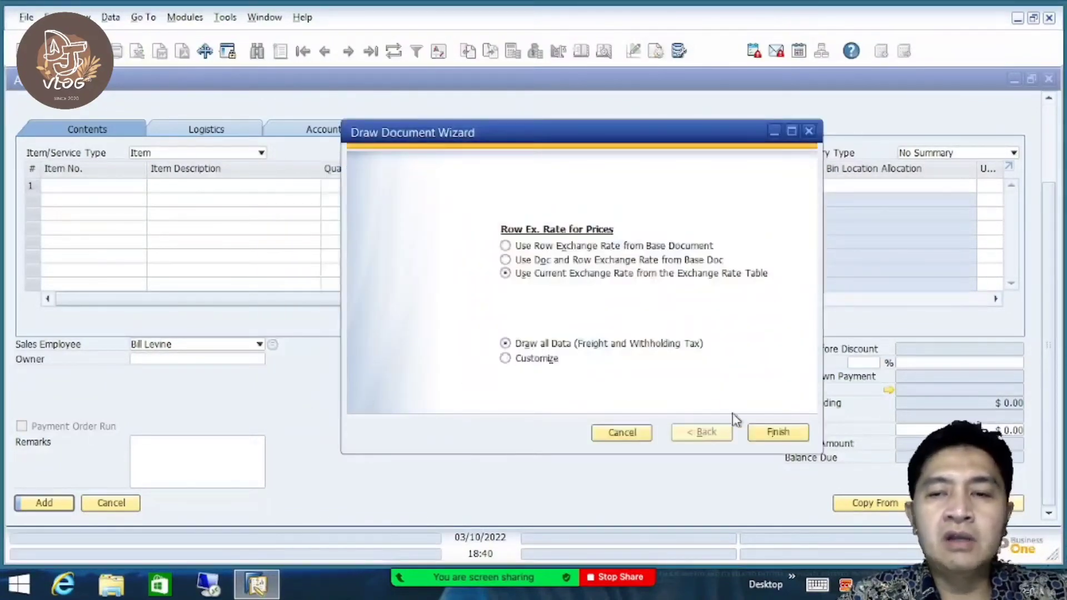
left_click(778, 432)
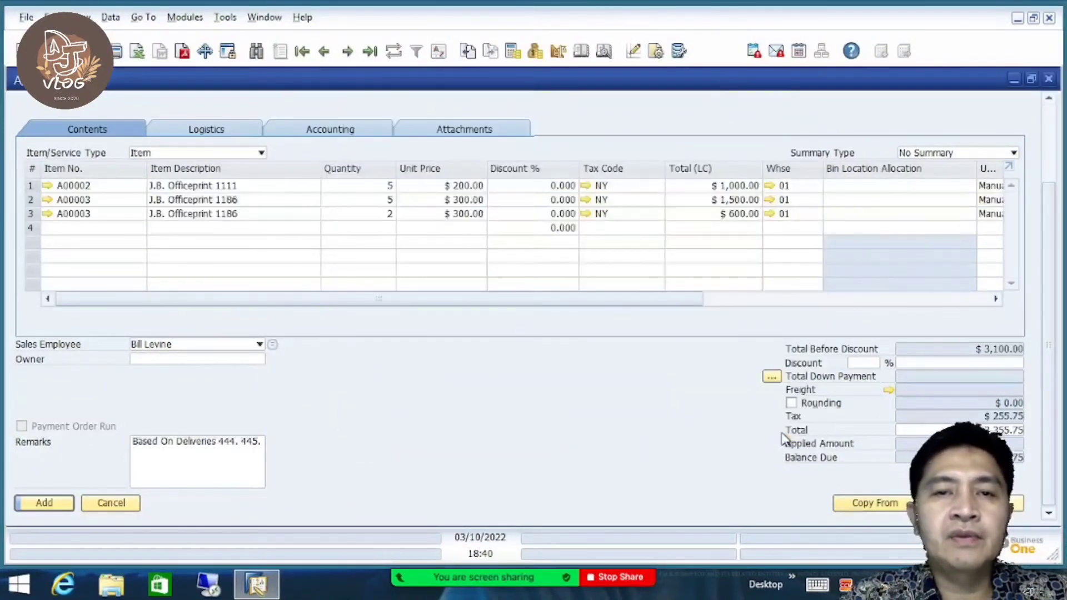
left_click_drag(1052, 254, 1043, 141)
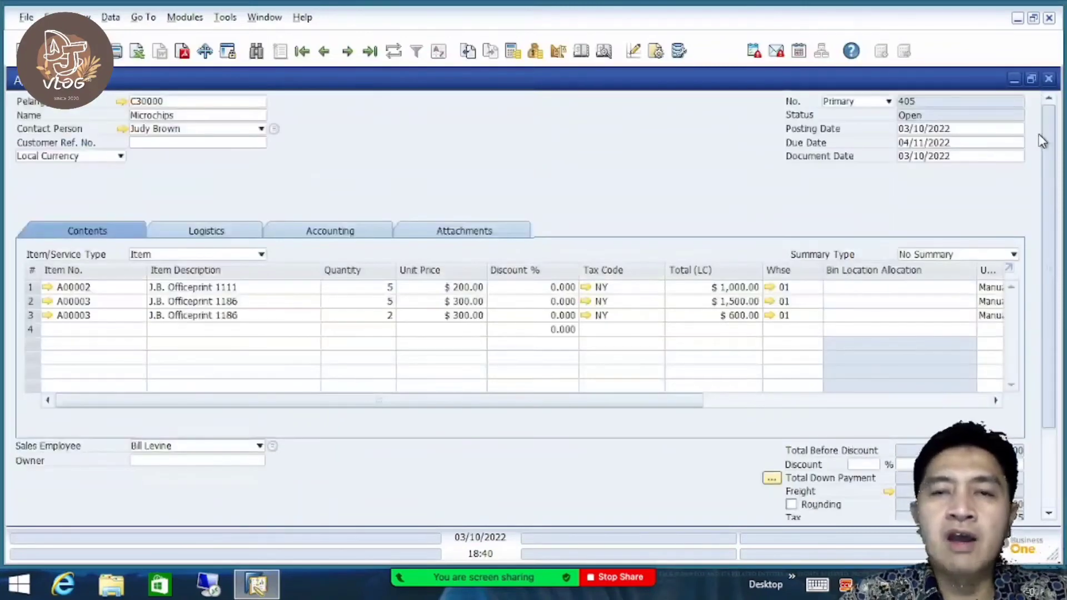
scroll(1044, 178, "down", 3)
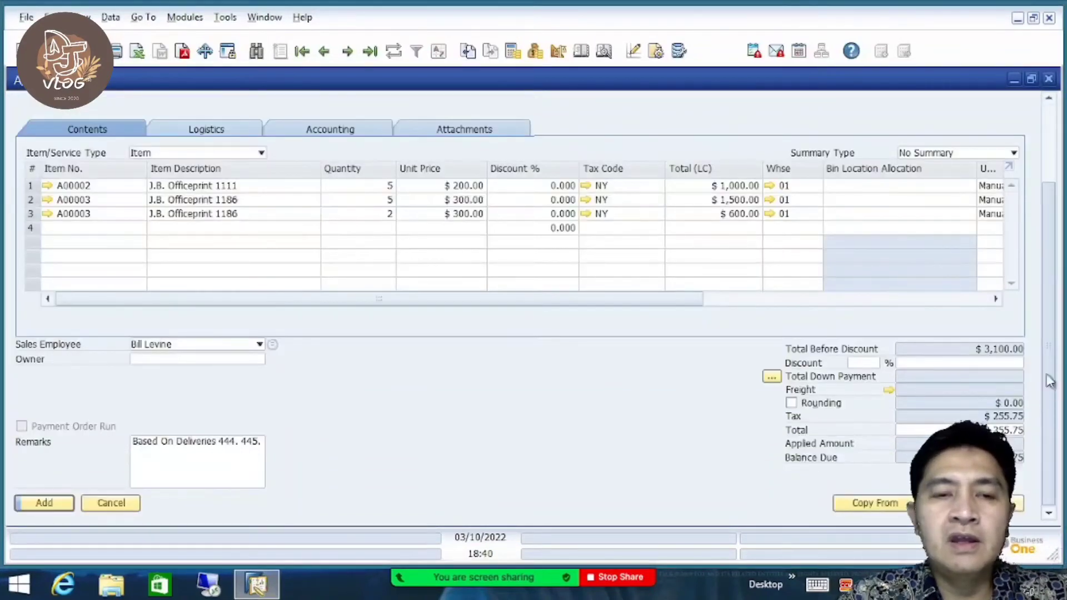
Preview the journal entry the new A/R invoice would post, and close the preview
scroll(1033, 177, "up", 3)
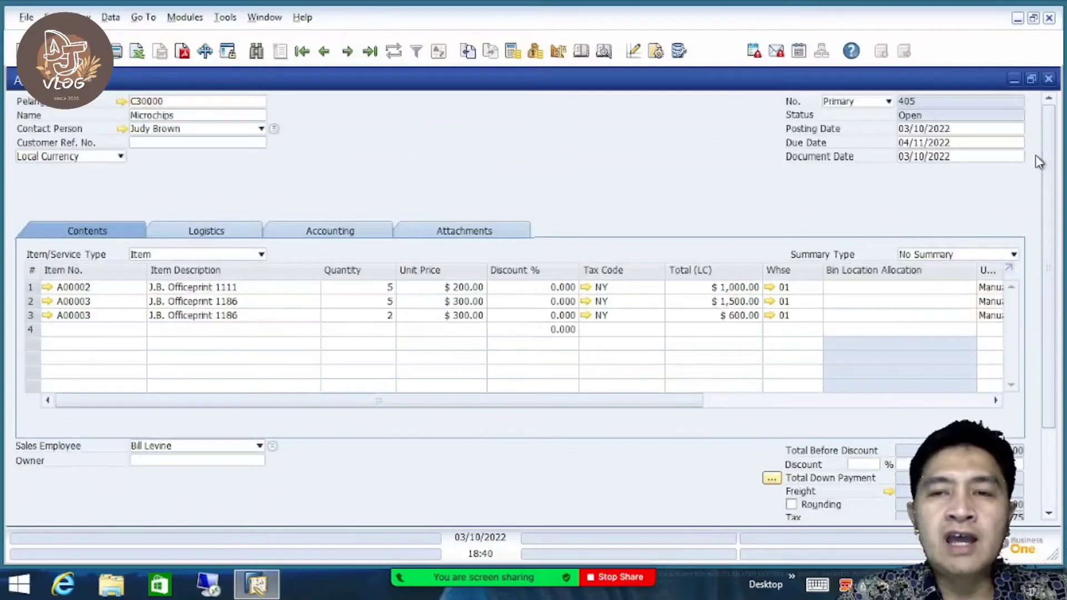
right_click(538, 160)
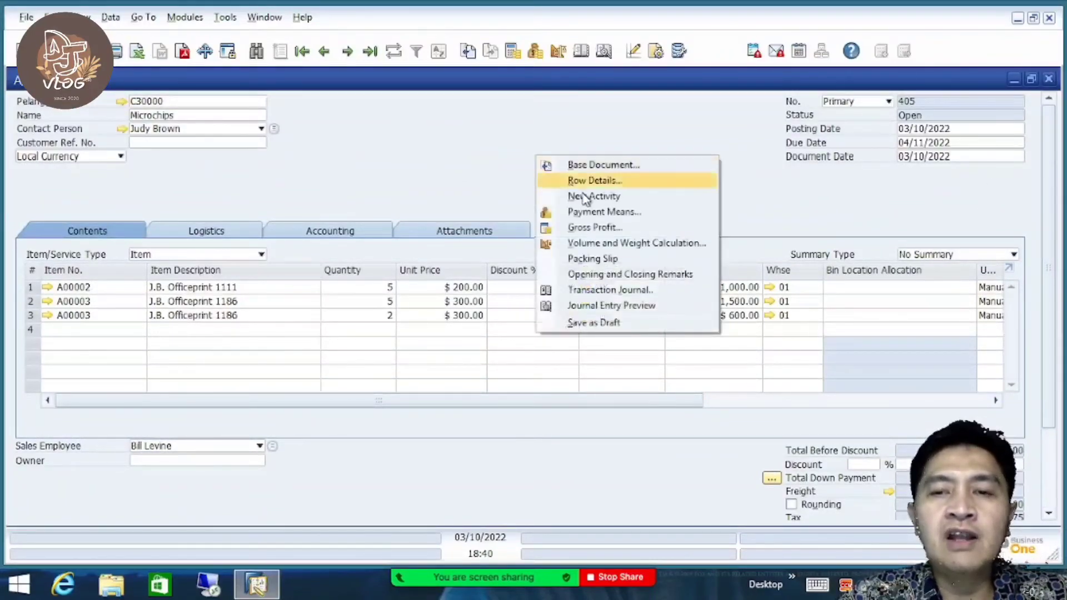
left_click(649, 305)
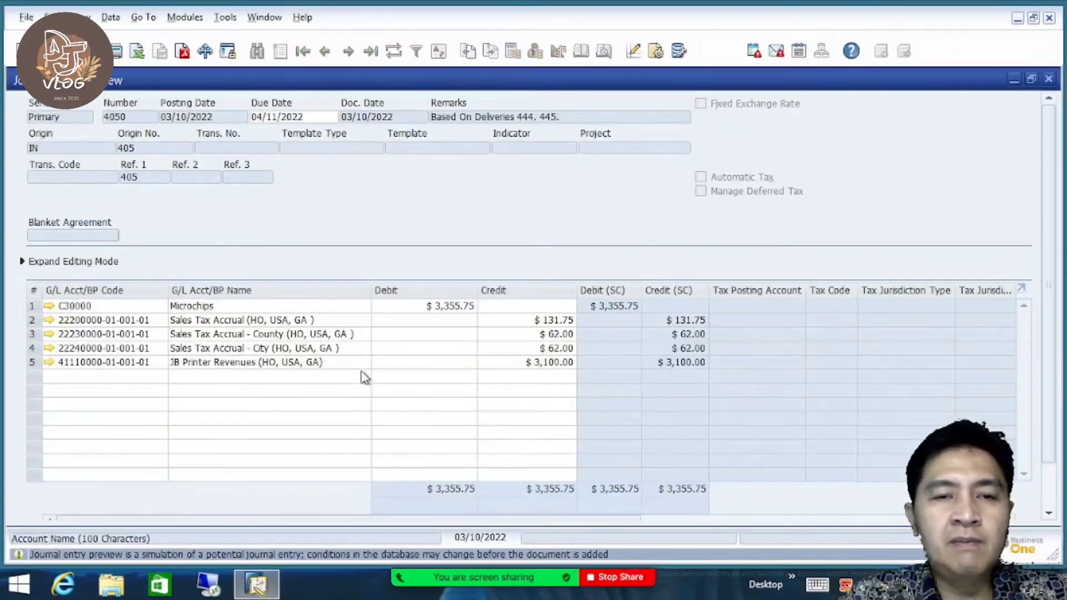
left_click(1049, 78)
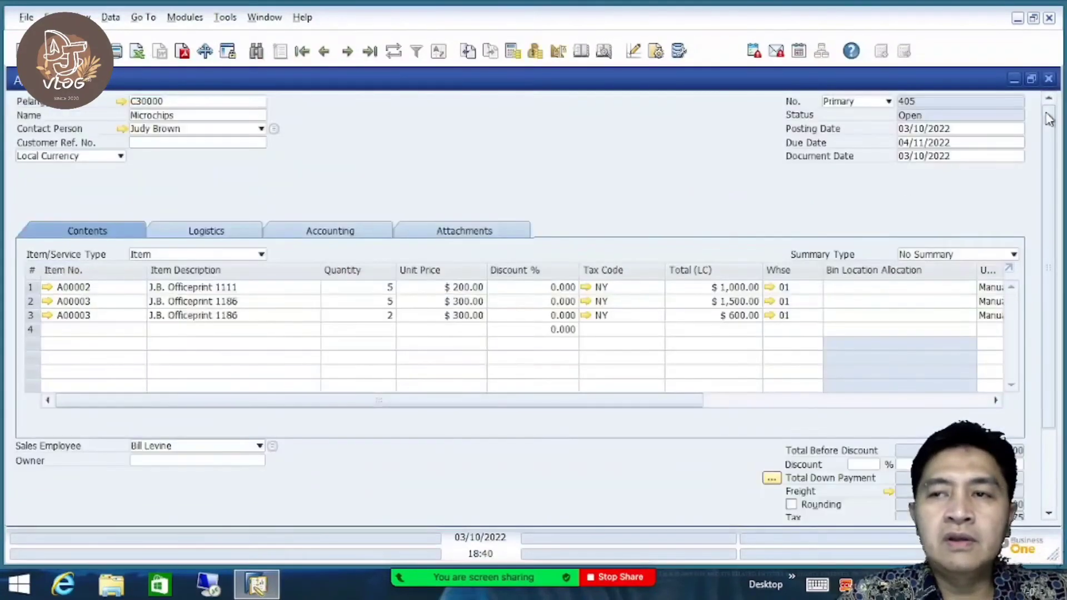
Add the A/R invoice, confirm that it cannot be changed, and bring up the last added invoice
scroll(943, 265, "down", 3)
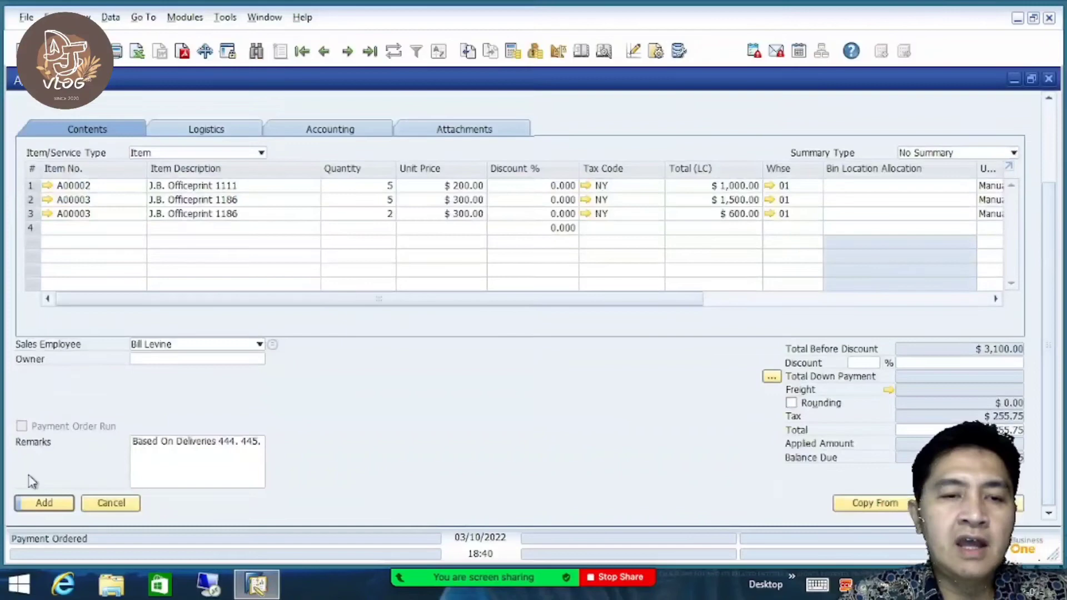
left_click(62, 506)
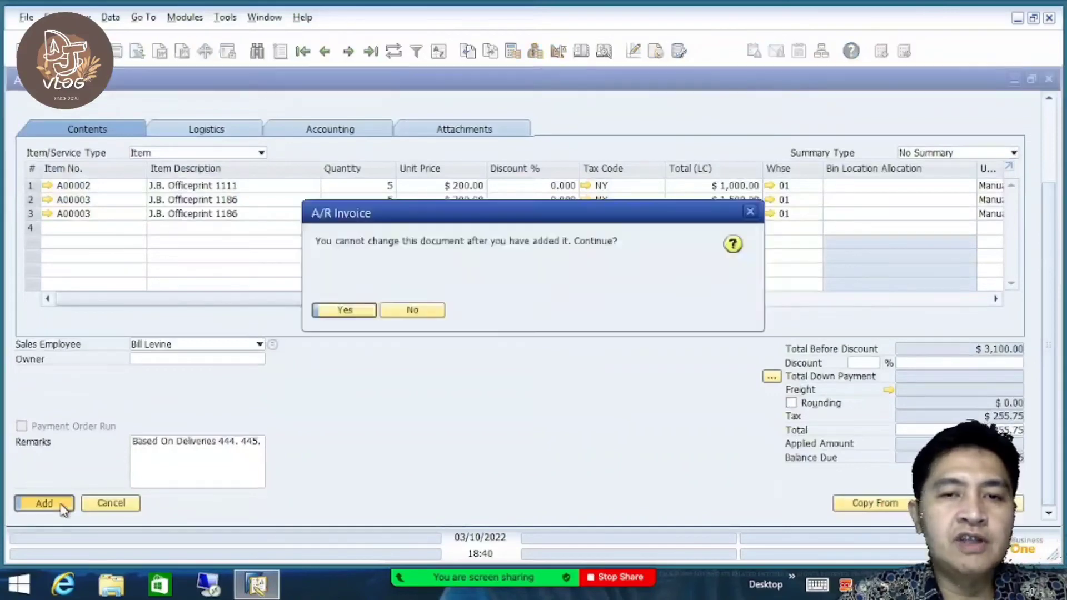
left_click(358, 310)
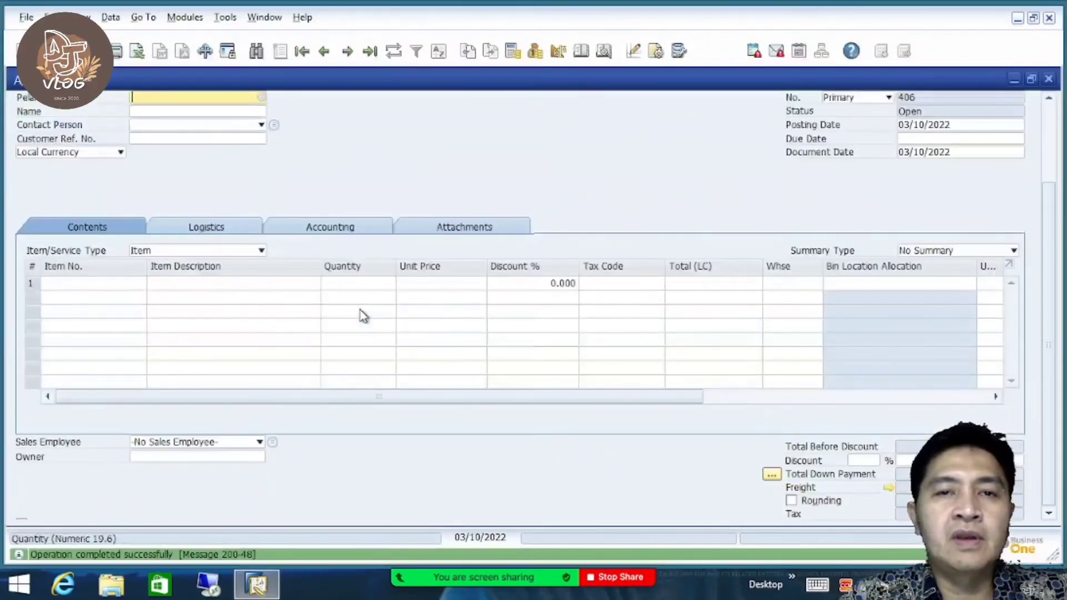
left_click(369, 51)
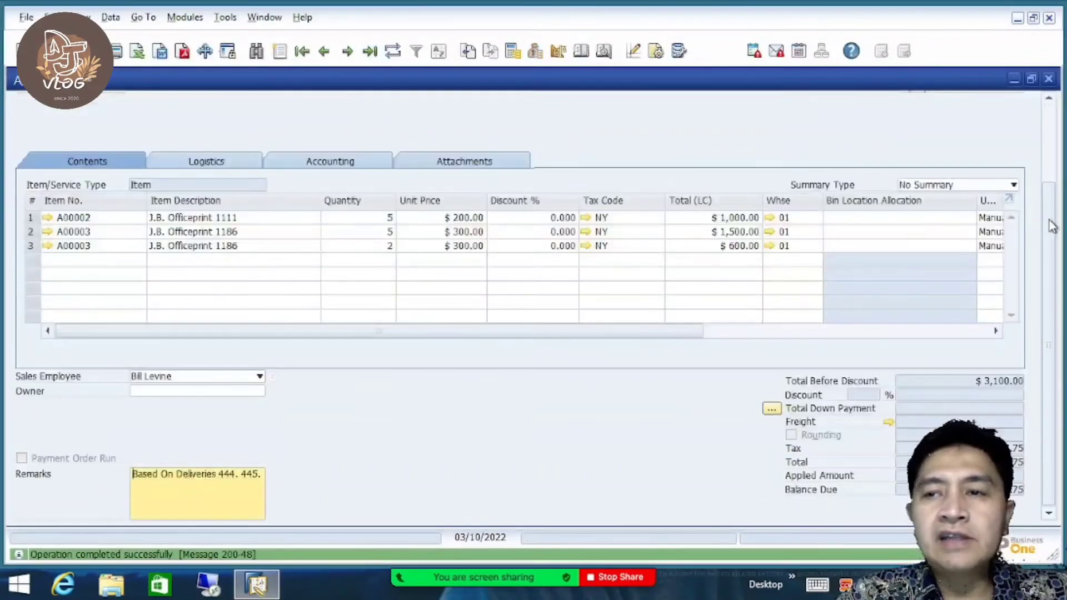
left_click_drag(1048, 226, 1037, 126)
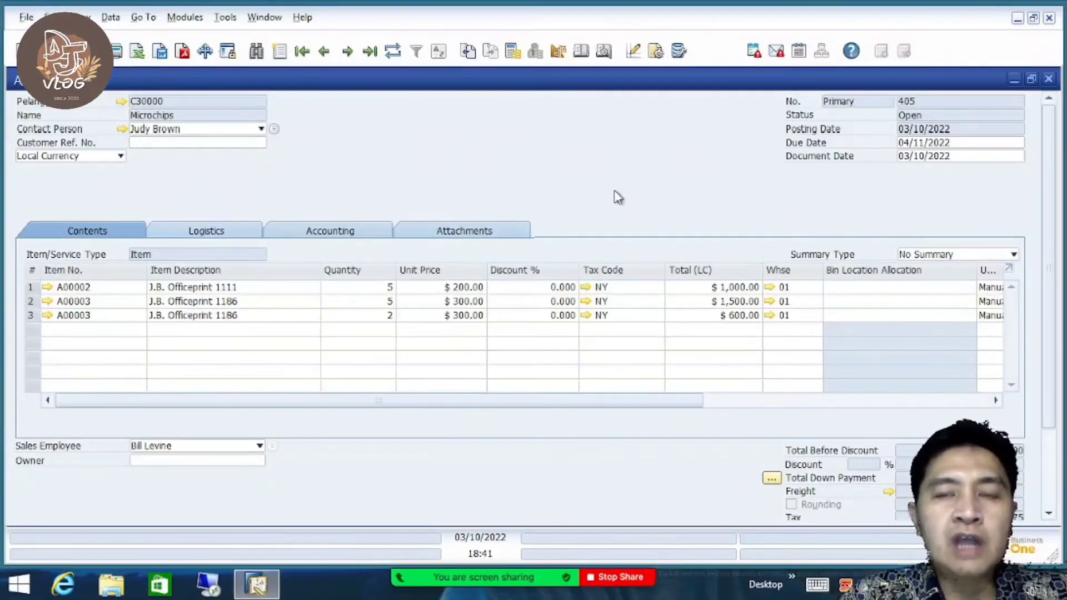
Copy the added A/R invoice to a new A/R credit memo
right_click(444, 130)
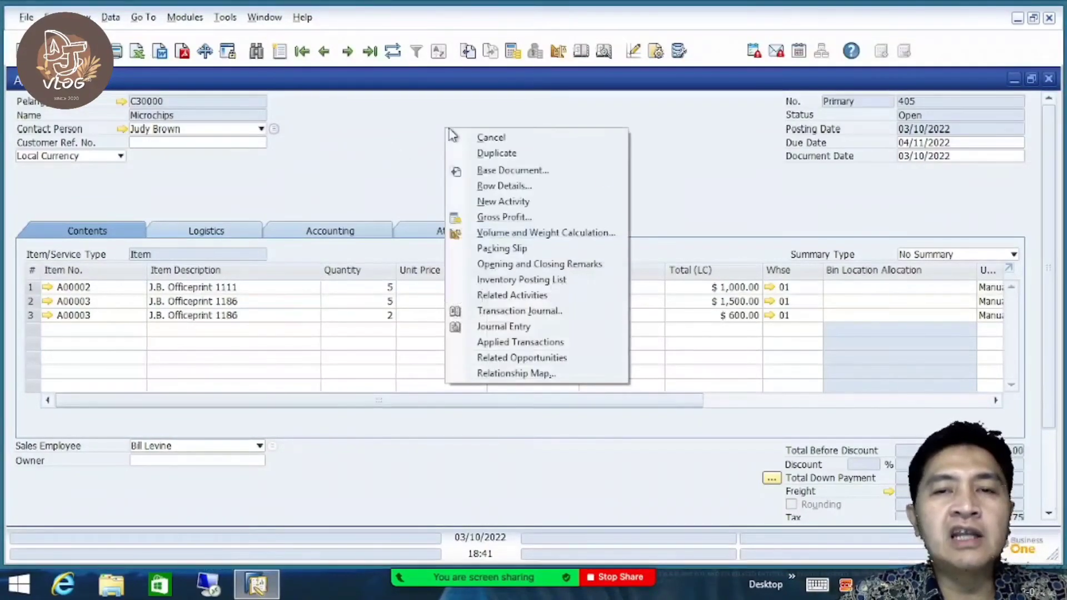
left_click(672, 140)
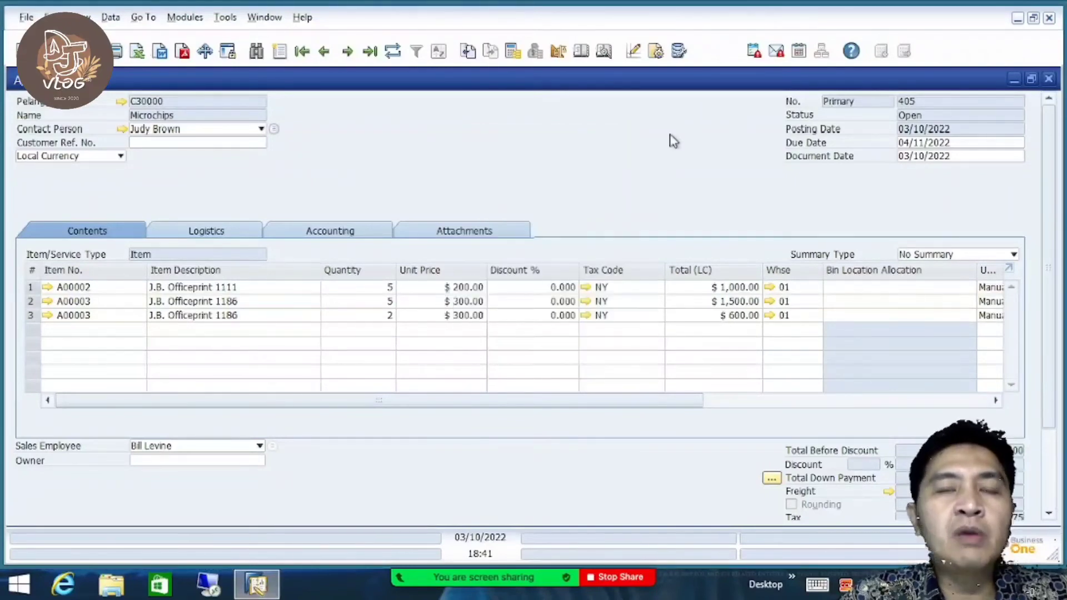
scroll(1047, 203, "down", 3)
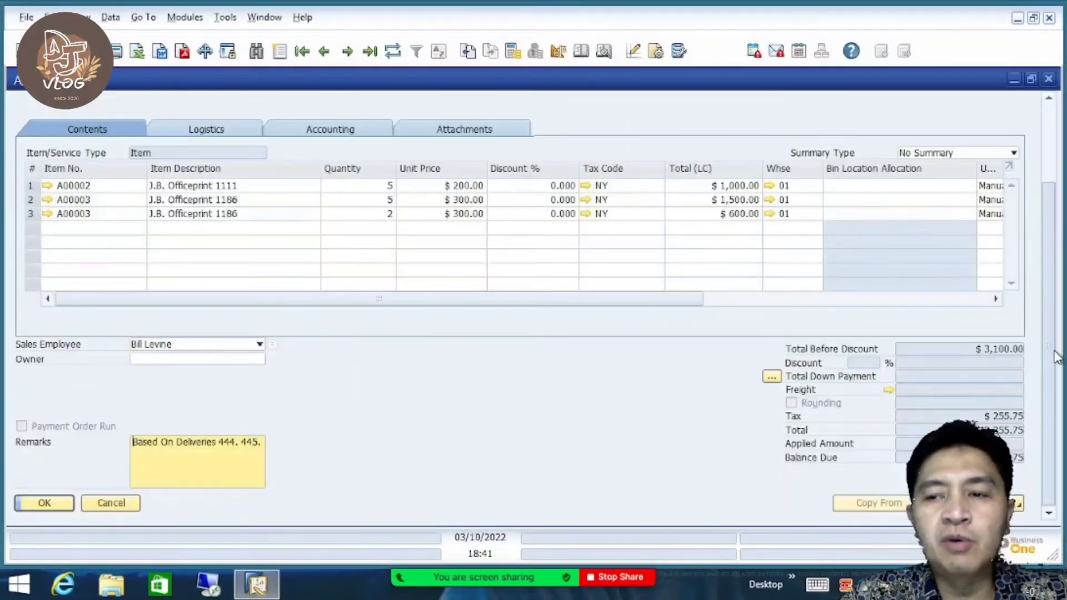
key("Tab")
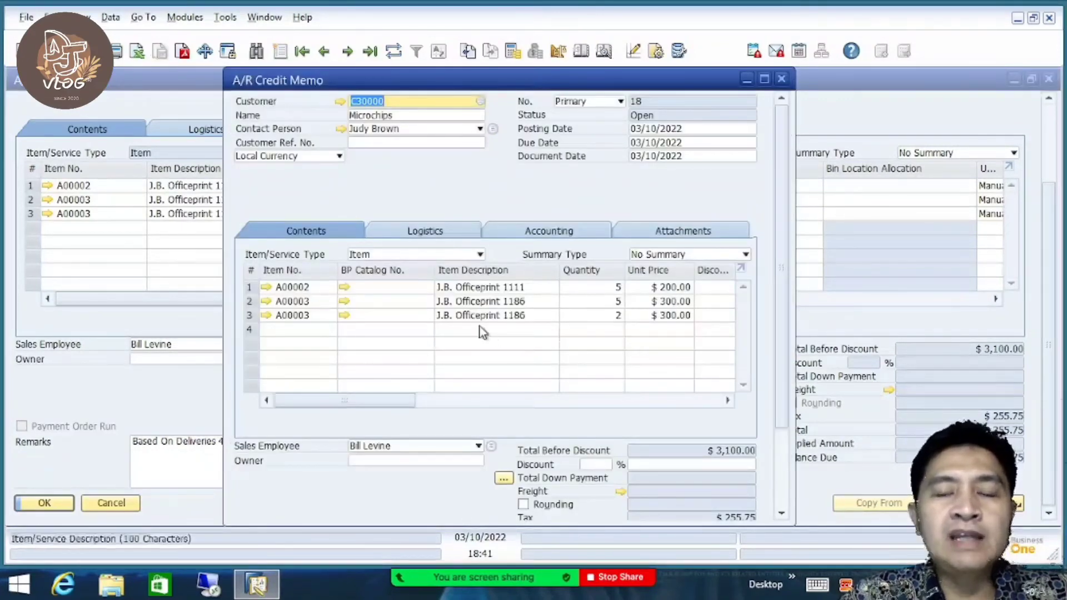
Delete the A00002 row and the A00003 row with quantity 5 from the credit memo
left_click(250, 287)
right_click(253, 289)
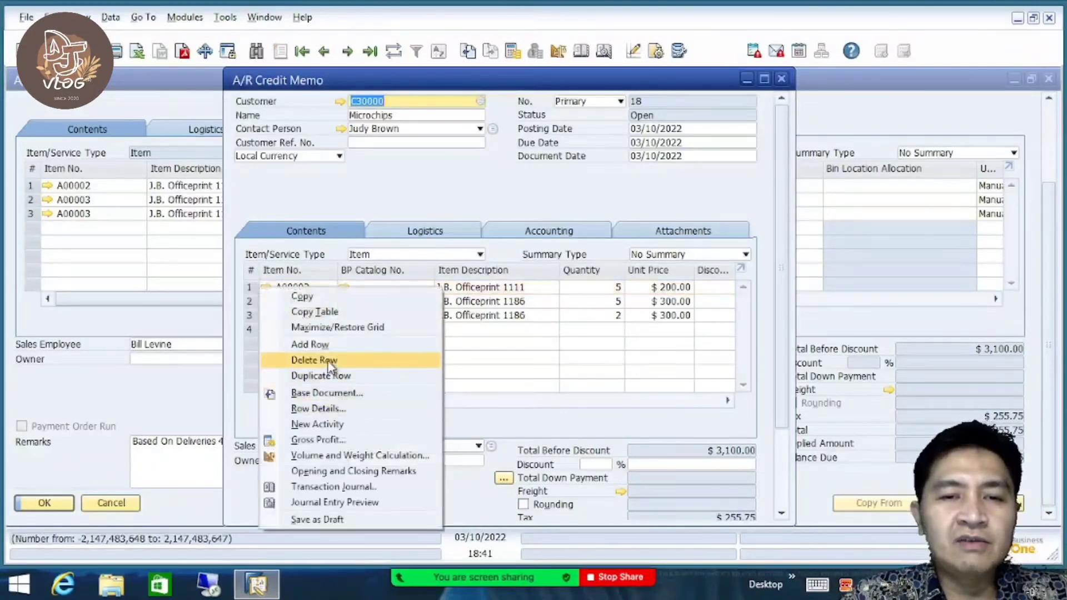
left_click(314, 360)
left_click(250, 287)
right_click(250, 286)
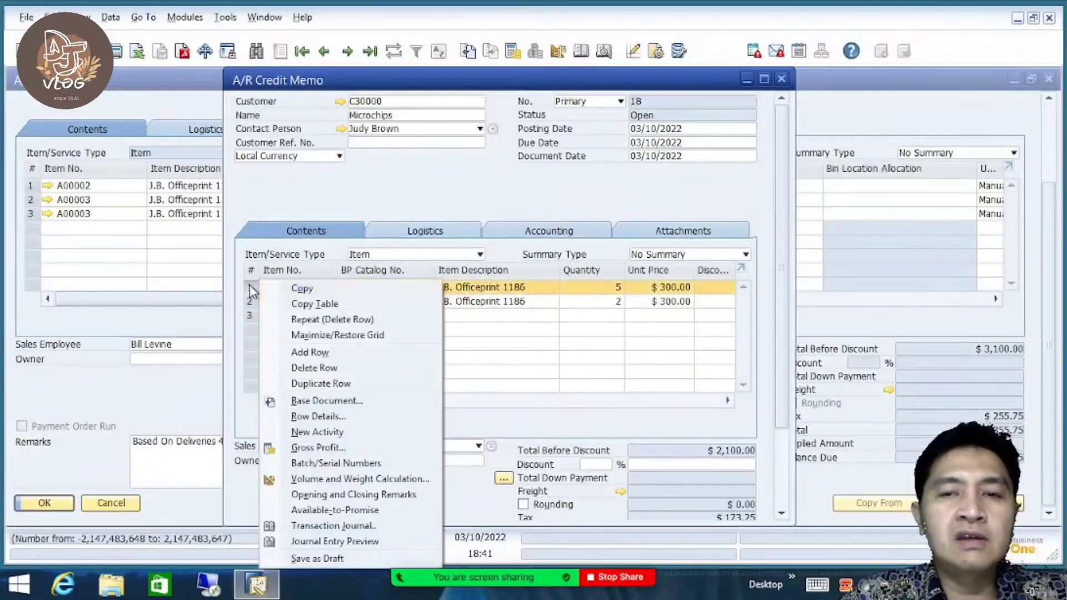
left_click(308, 369)
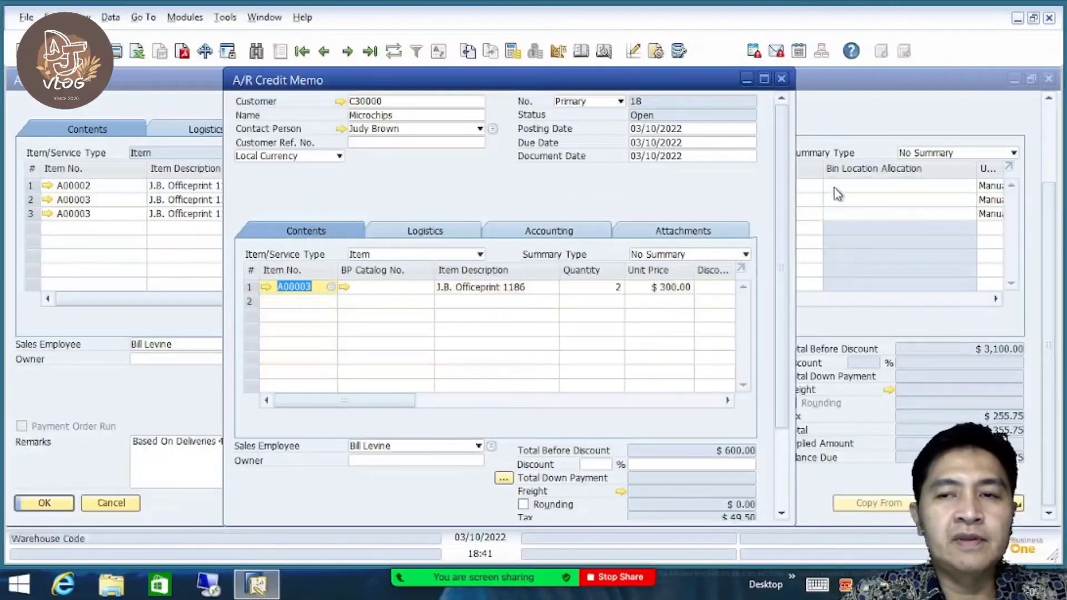
Preview the credit memo's journal entry, agreeing to reopen the items in the original order, and close the preview
scroll(795, 244, "down", 1)
scroll(795, 256, "down", 2)
scroll(796, 278, "up", 3)
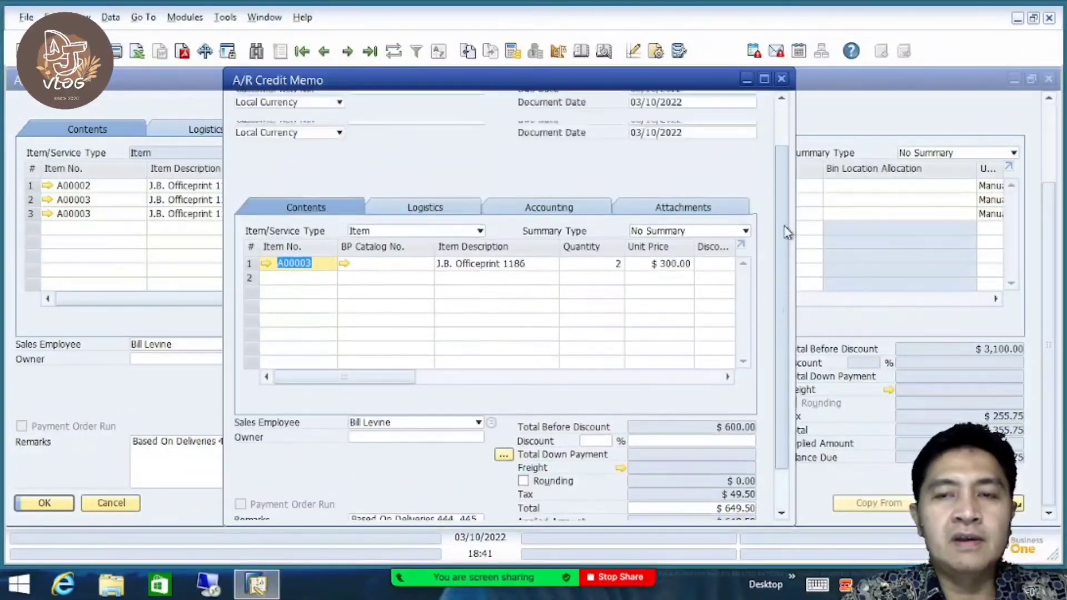
scroll(792, 334, "down", 3)
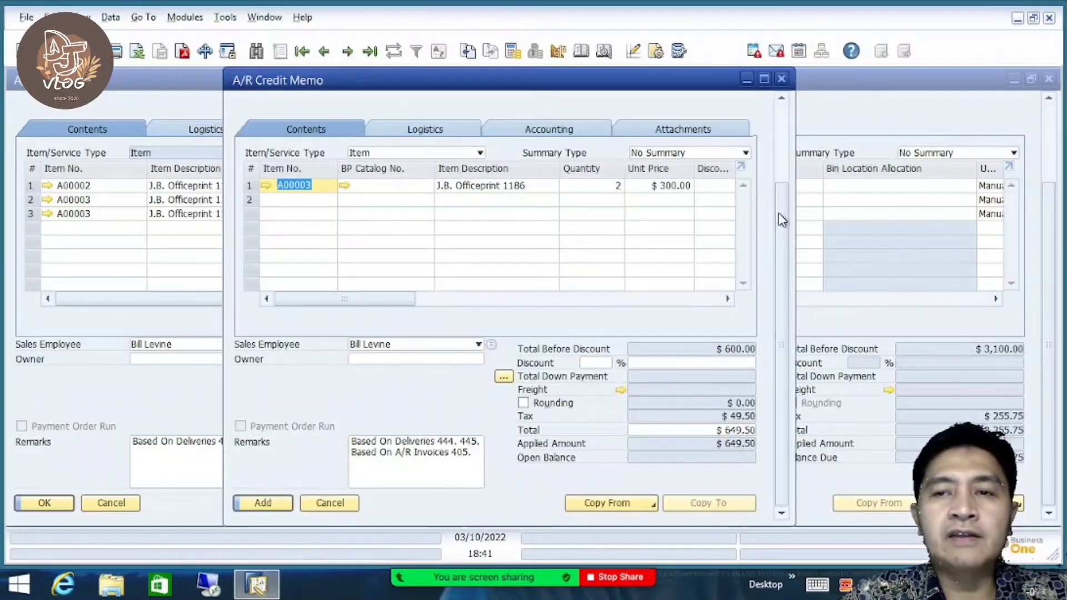
scroll(783, 217, "up", 2)
scroll(787, 146, "up", 1)
right_click(527, 179)
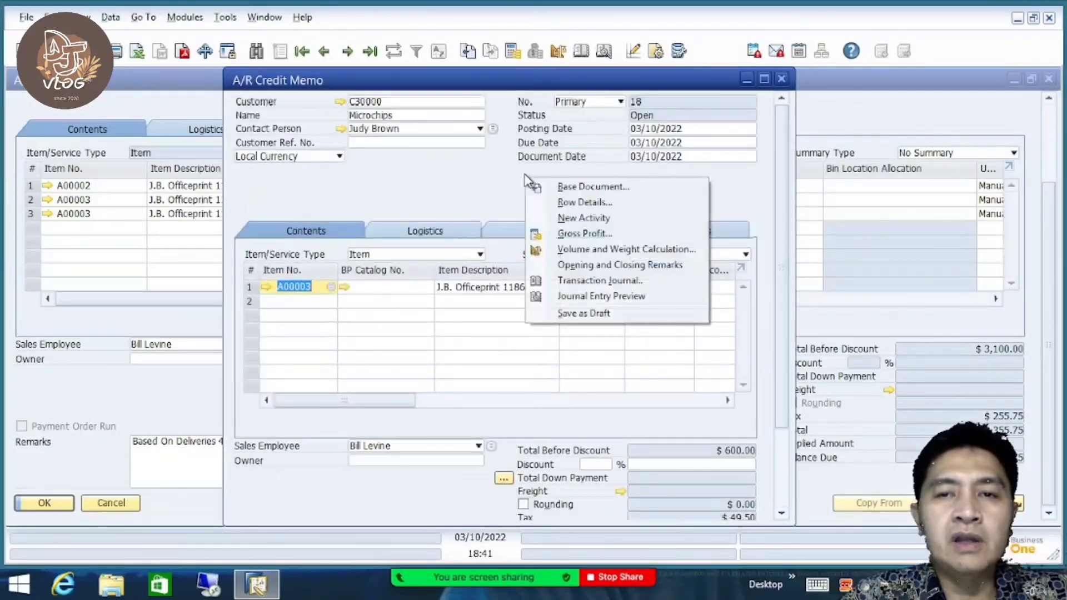
left_click(600, 297)
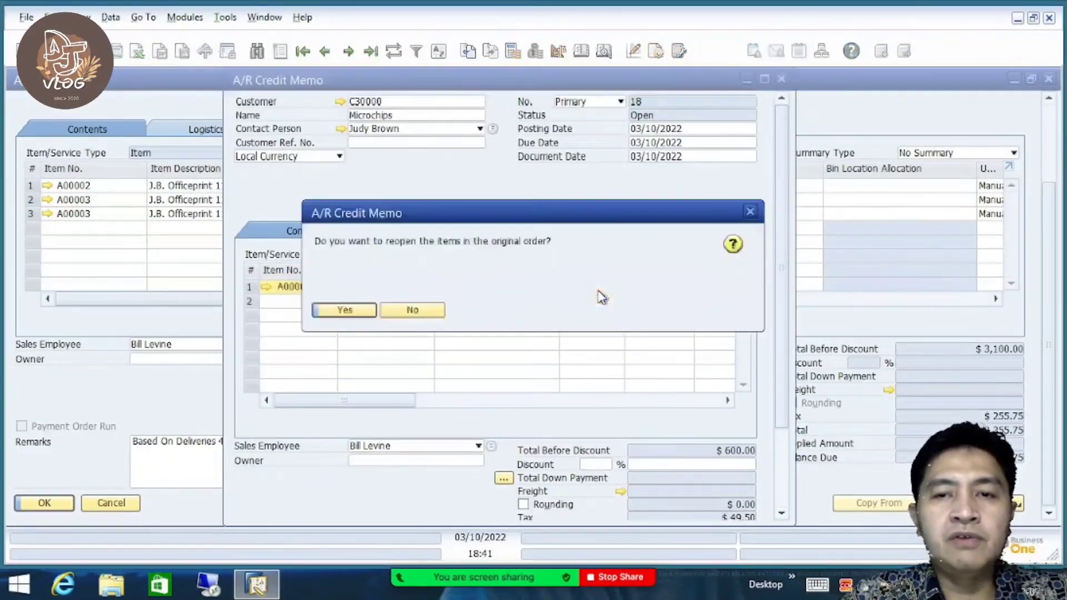
left_click(344, 310)
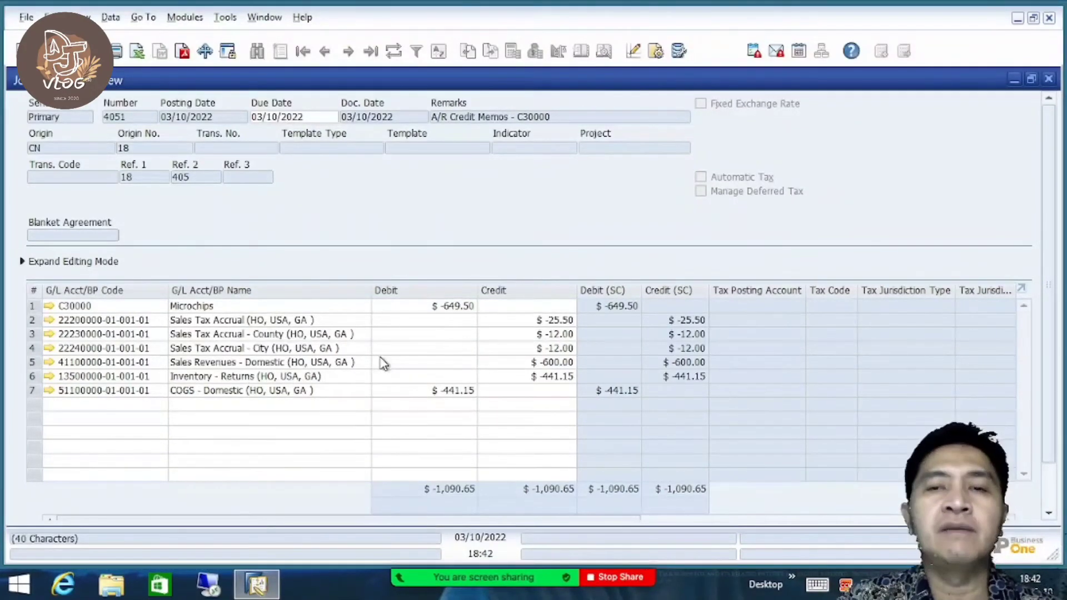
left_click(1049, 79)
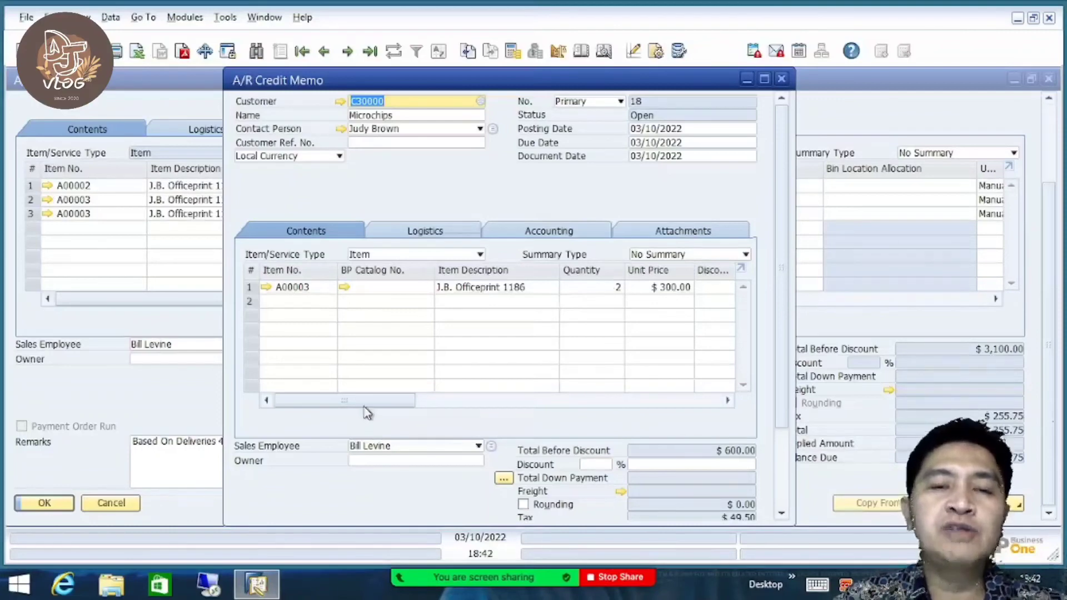
Enable Without Qty Posting for the A00003 row of the credit memo
left_click_drag(366, 402, 604, 410)
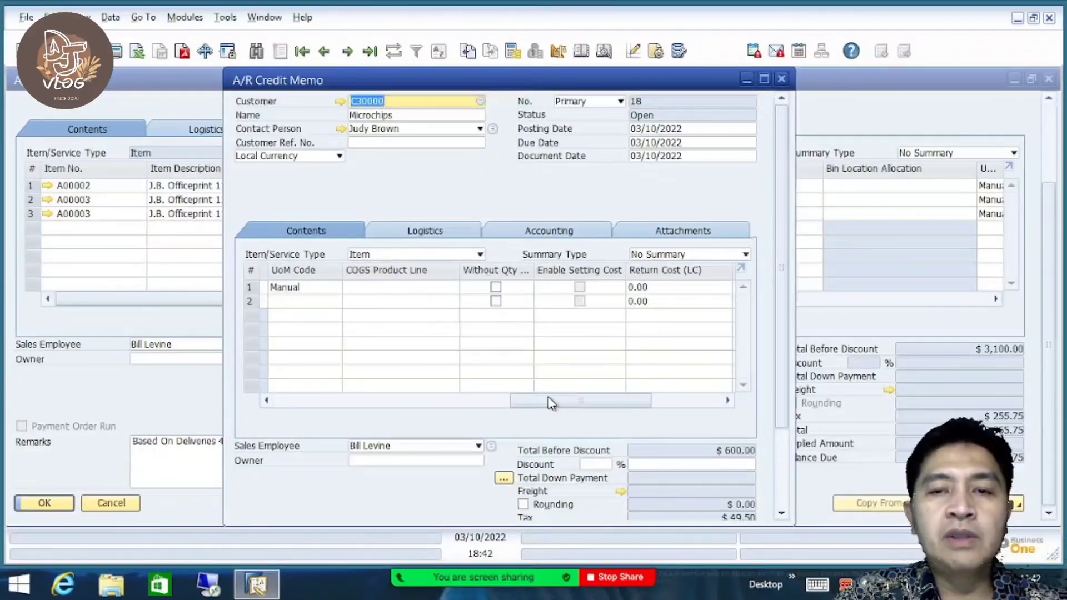
mouse_move(547, 400)
left_mouse_down()
mouse_move(313, 400)
mouse_move(662, 401)
mouse_move(561, 403)
left_mouse_up()
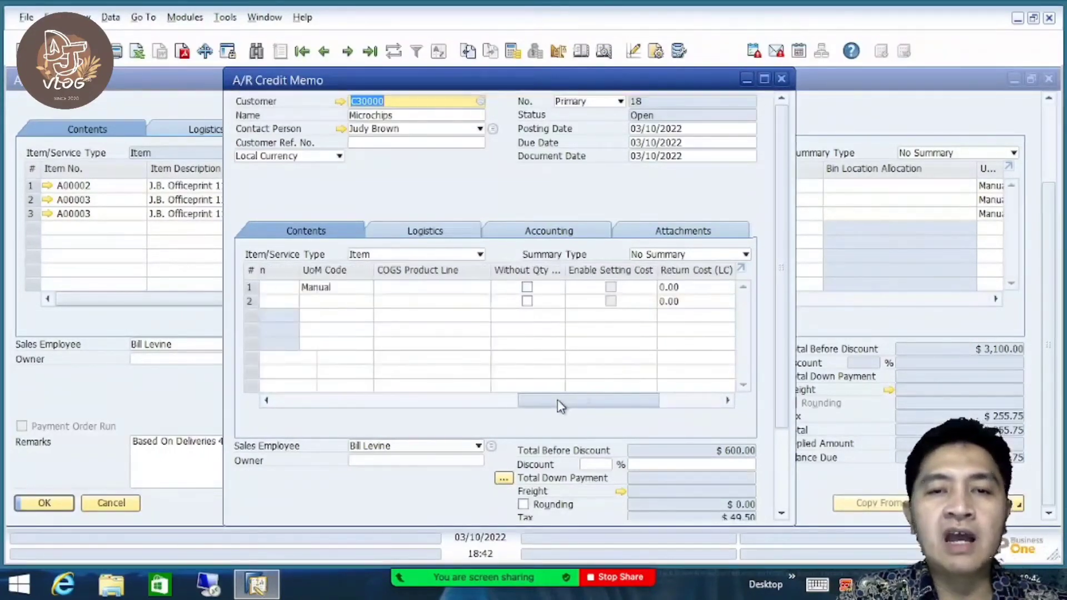
left_click(527, 287)
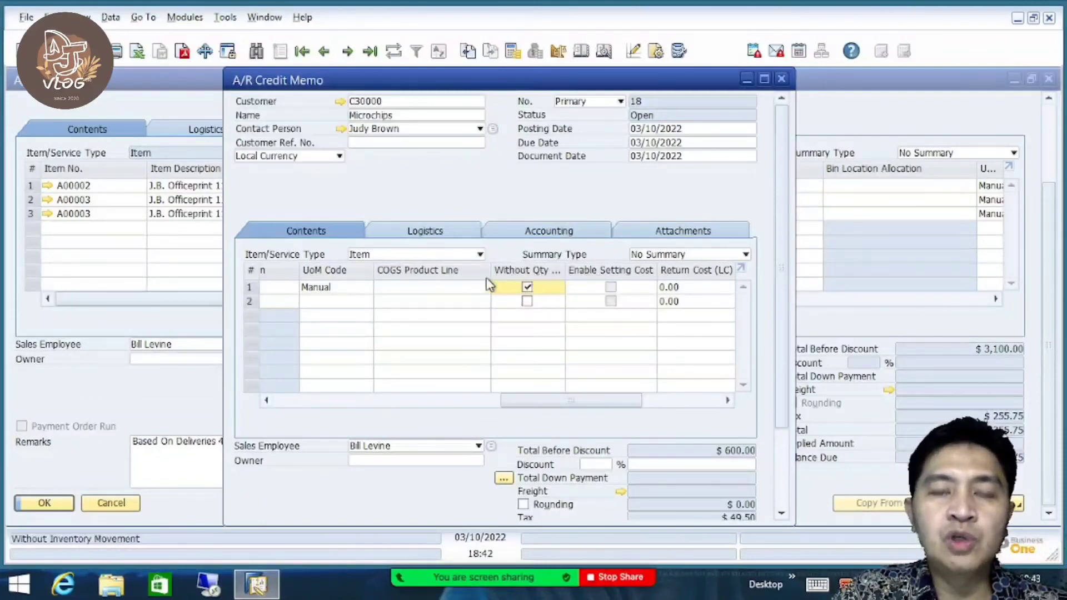
left_click_drag(582, 406, 591, 362)
left_click(588, 288)
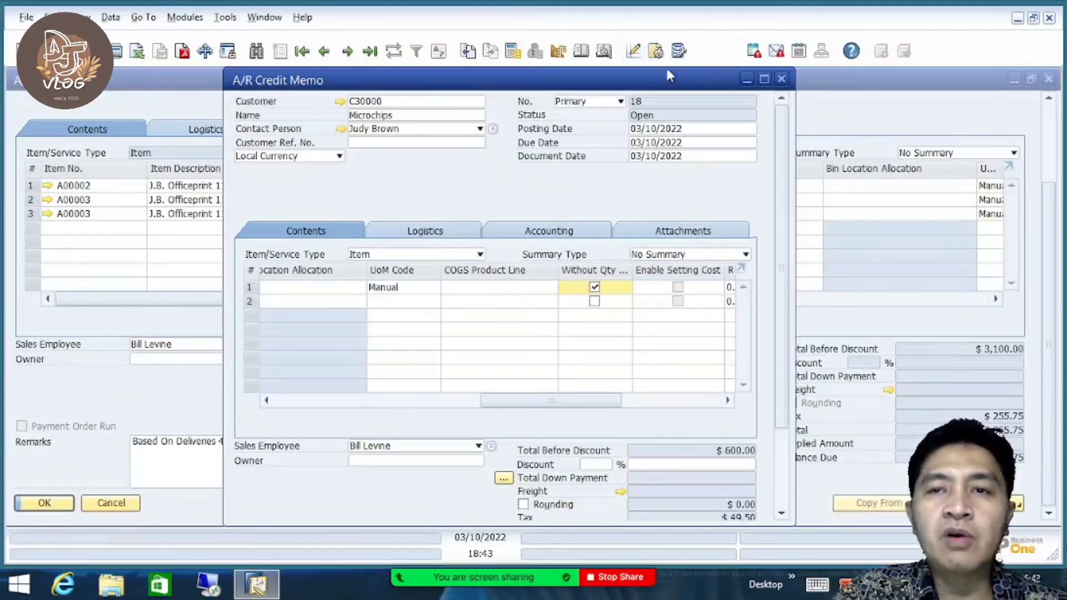
Look up the Without Qty Posting column in the credit memo's form settings by searching for "with", accept the settings and return to that column
left_click(656, 52)
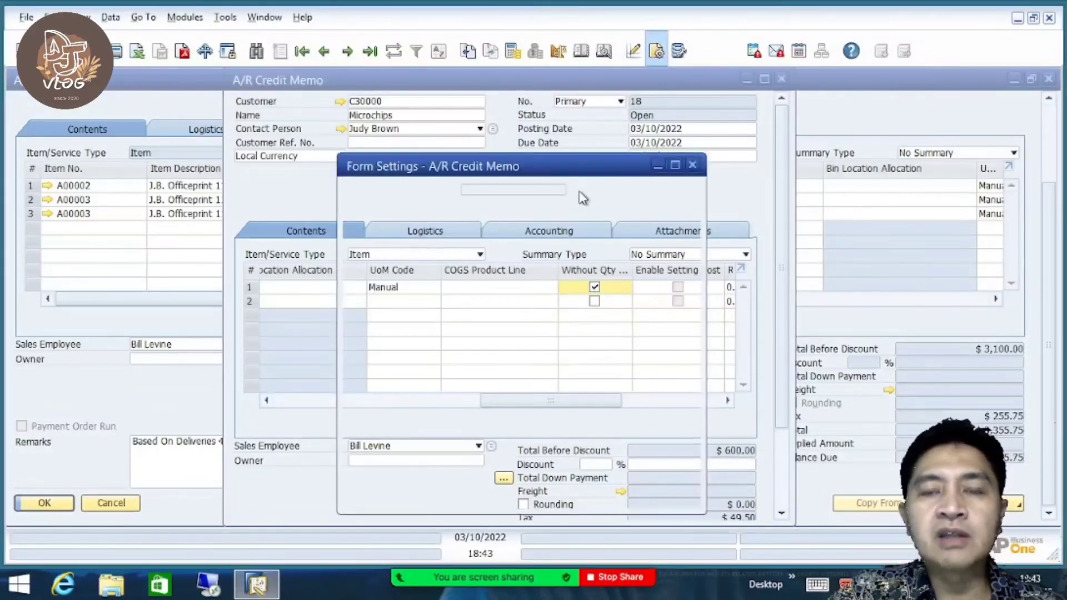
left_click(410, 215)
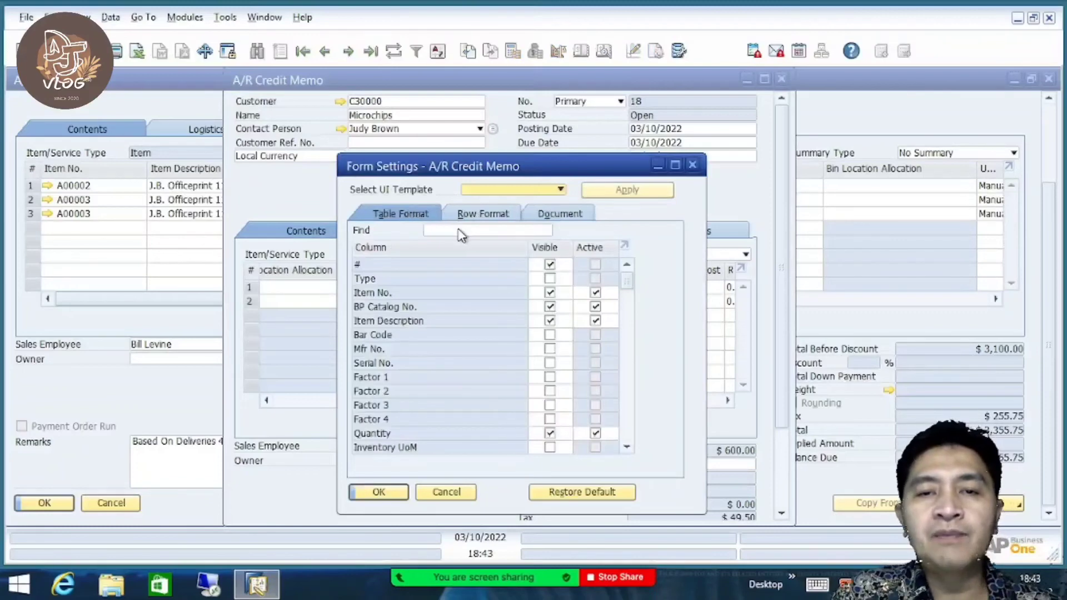
scroll(633, 287, "down", 20)
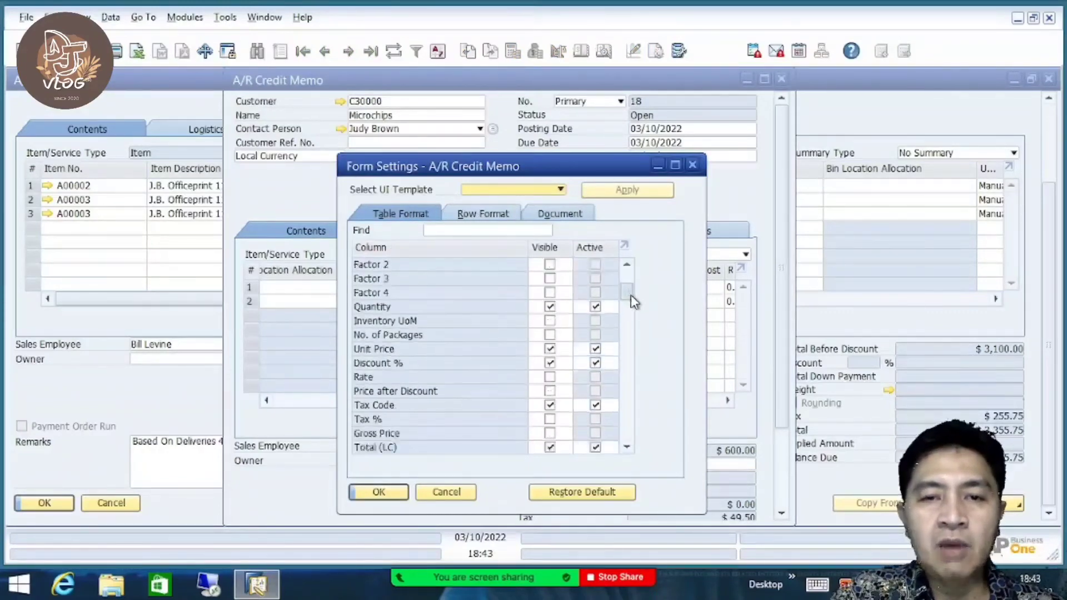
scroll(624, 430, "up", 20)
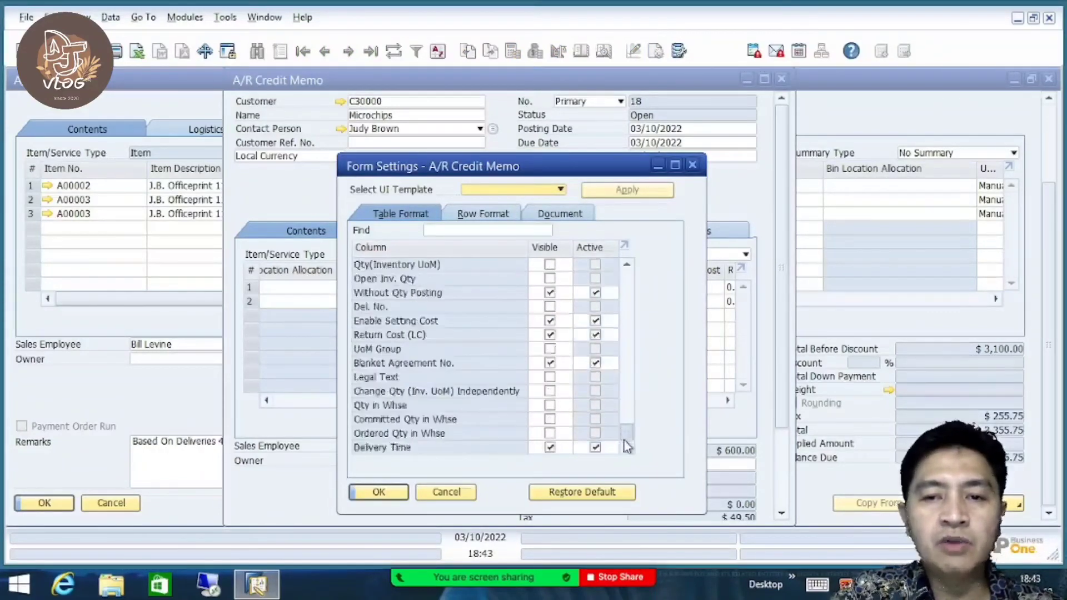
left_click(491, 229)
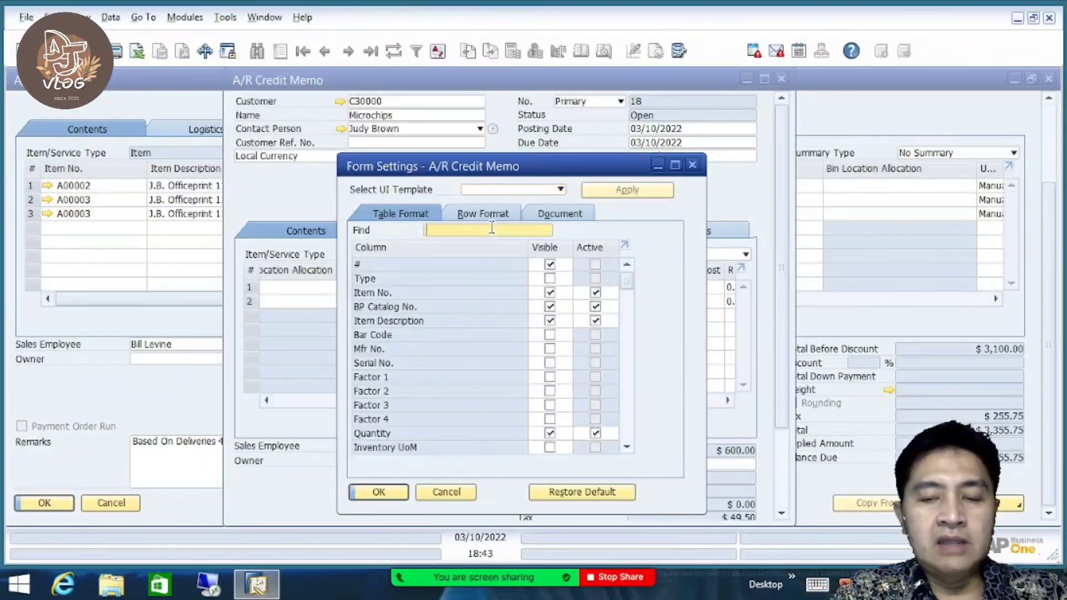
type("with")
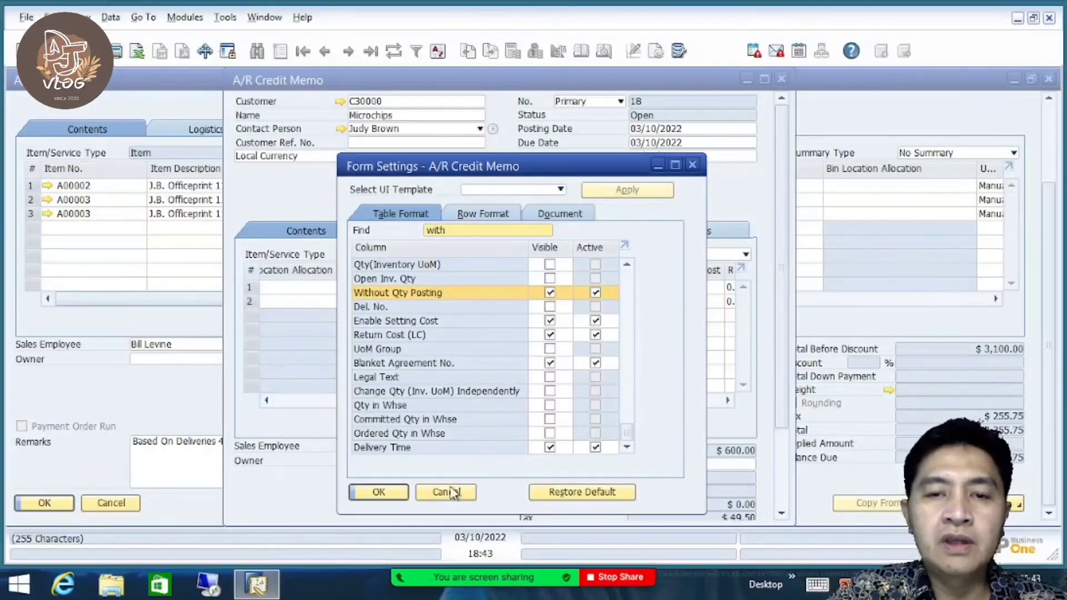
left_click(387, 493)
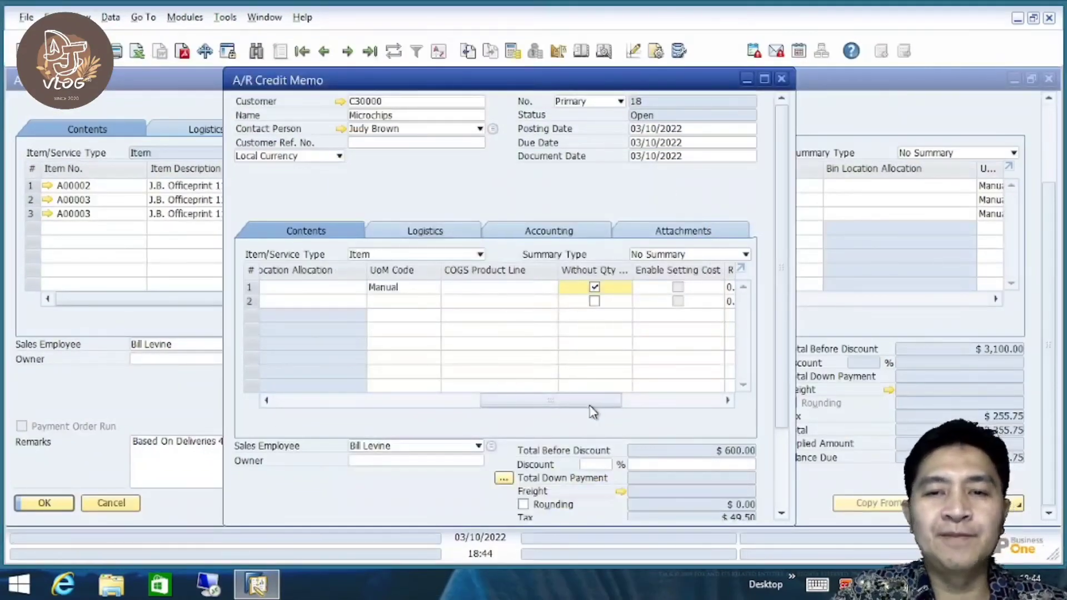
left_click_drag(591, 409, 559, 410)
left_click(559, 410)
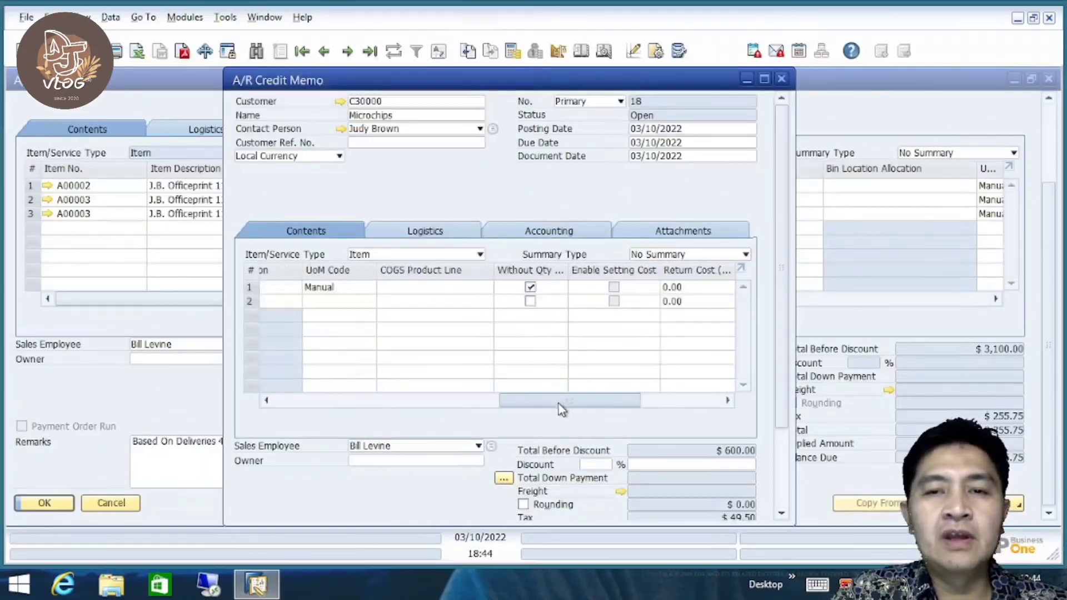
left_click(531, 288)
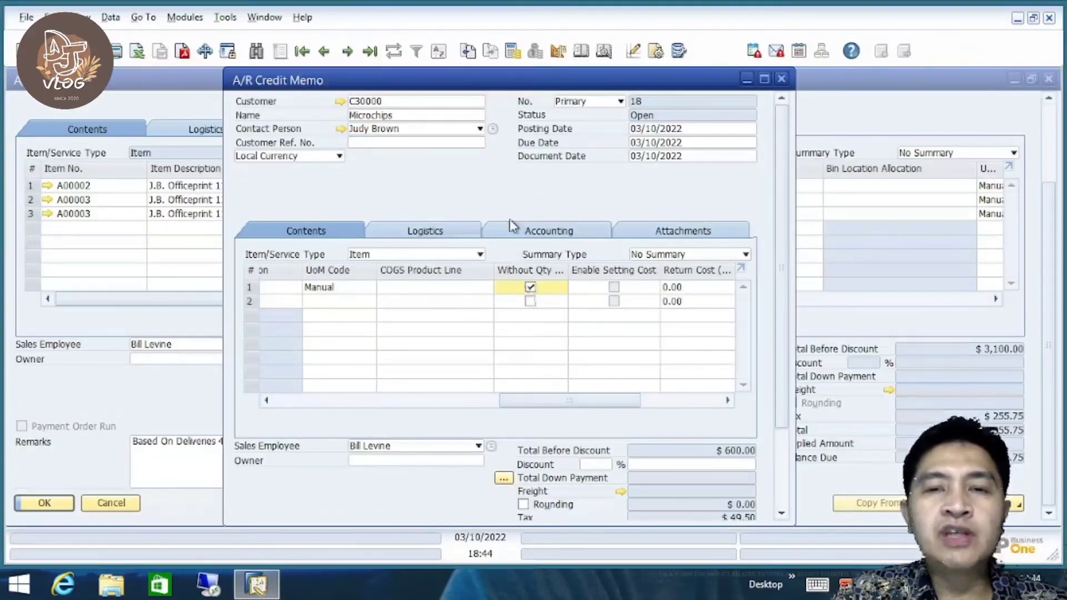
Preview the credit memo's journal entry with Without Qty Posting enabled and close the preview
right_click(463, 191)
left_click(534, 304)
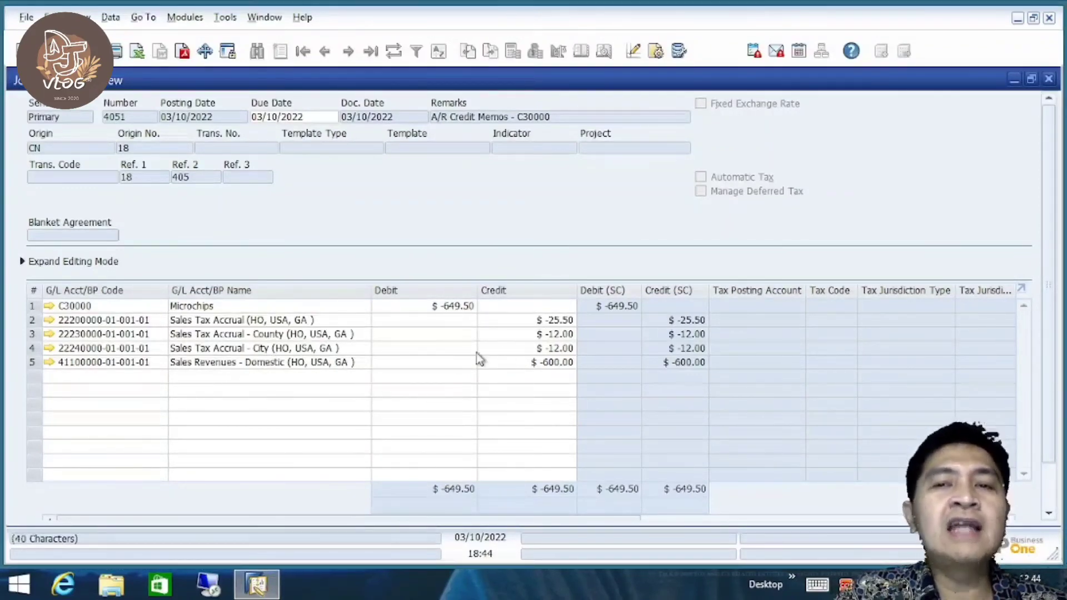
left_click(1049, 78)
Add the A/R credit memo for quantity 2 of A00003 and agree to post it
left_click_drag(593, 404, 283, 406)
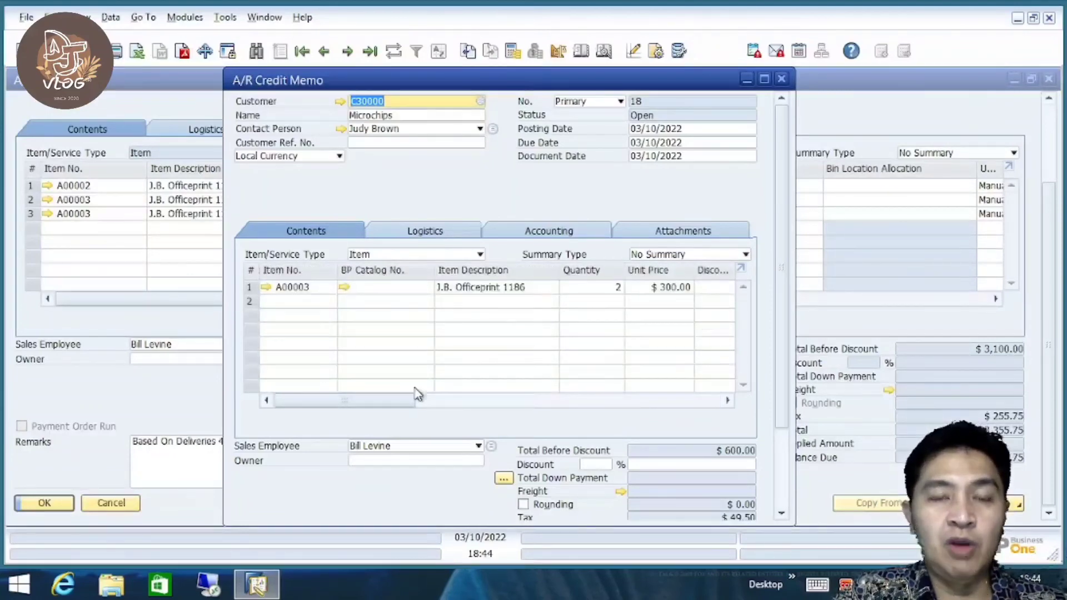
left_click_drag(785, 326, 781, 461)
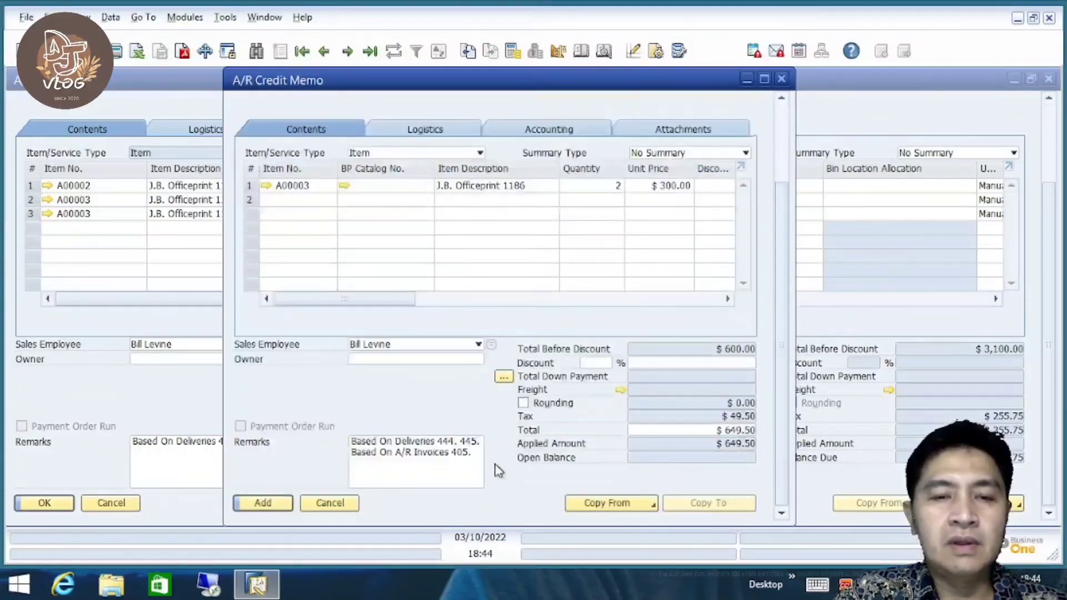
left_click(262, 503)
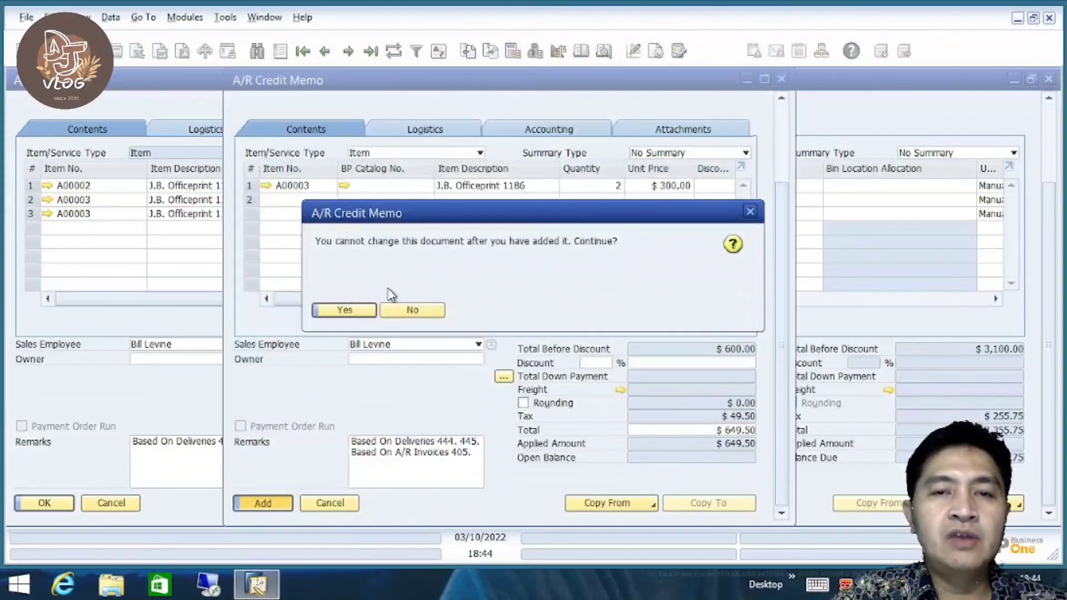
left_click(361, 310)
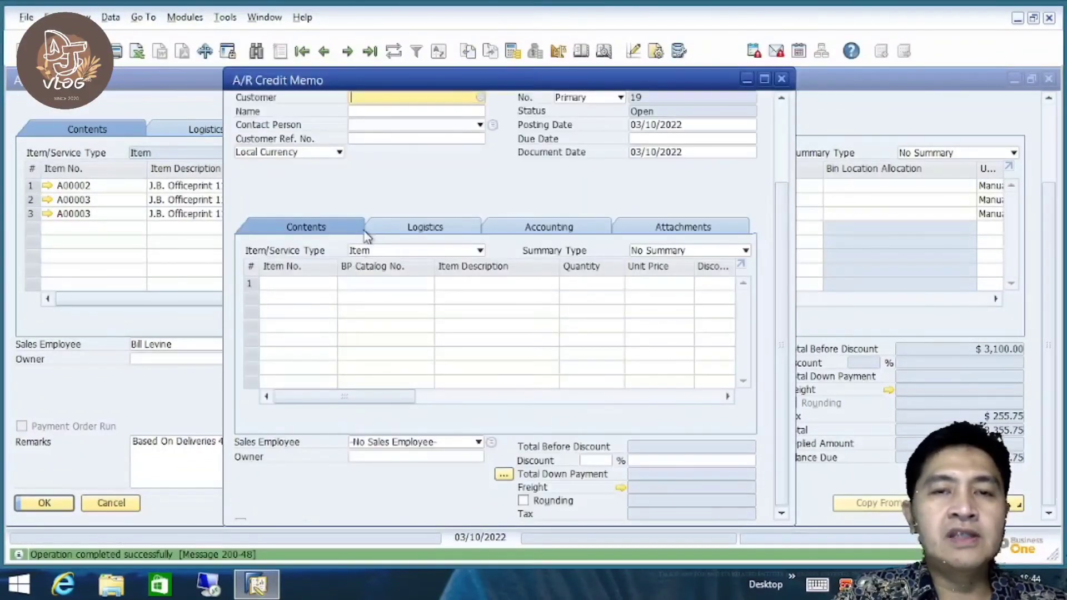
View the newest credit memo's relationship map, move its invoice and credit memo nodes apart to examine the links, and close the map
left_click(373, 52)
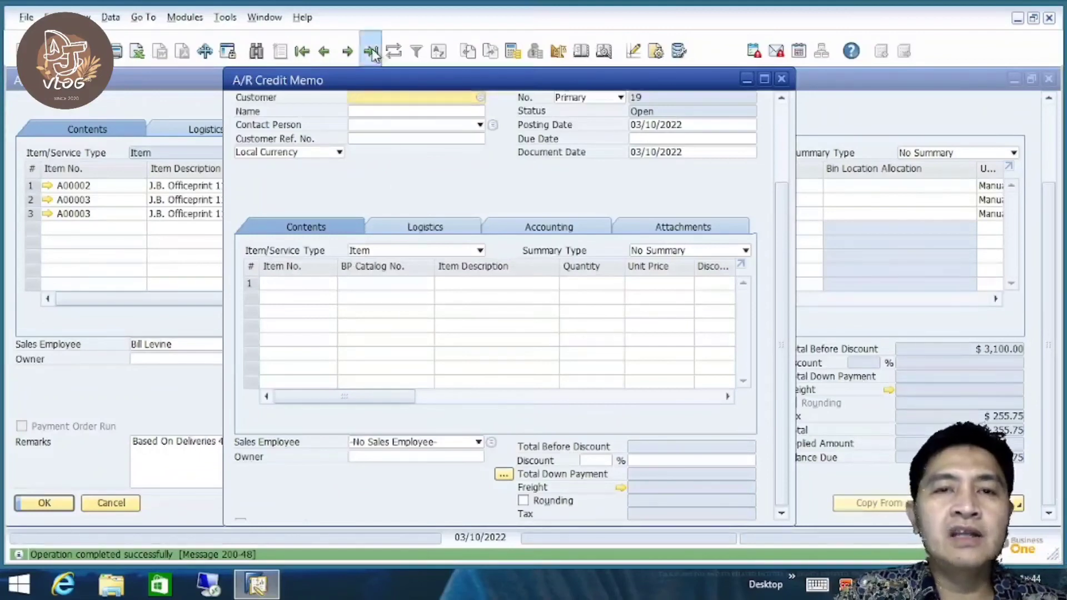
right_click(412, 121)
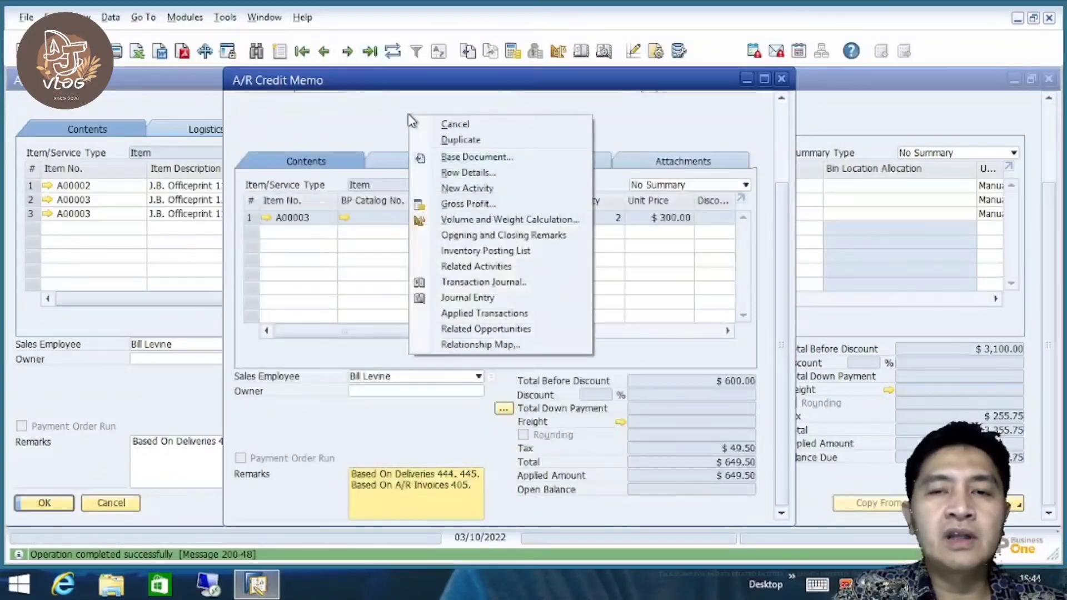
left_click(501, 345)
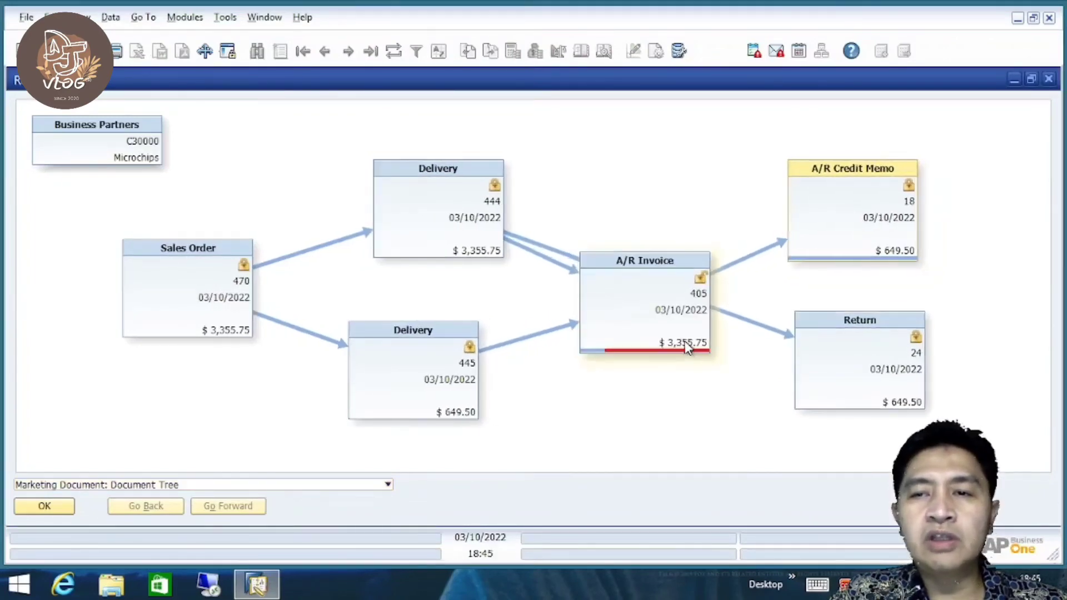
left_click_drag(688, 345, 682, 208)
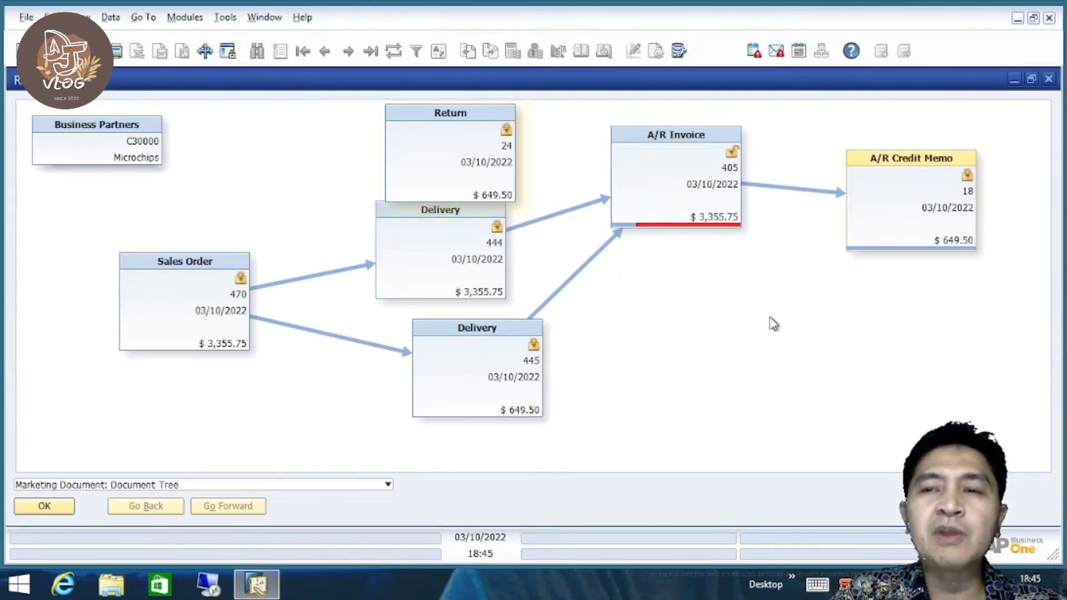
left_click_drag(691, 191, 749, 316)
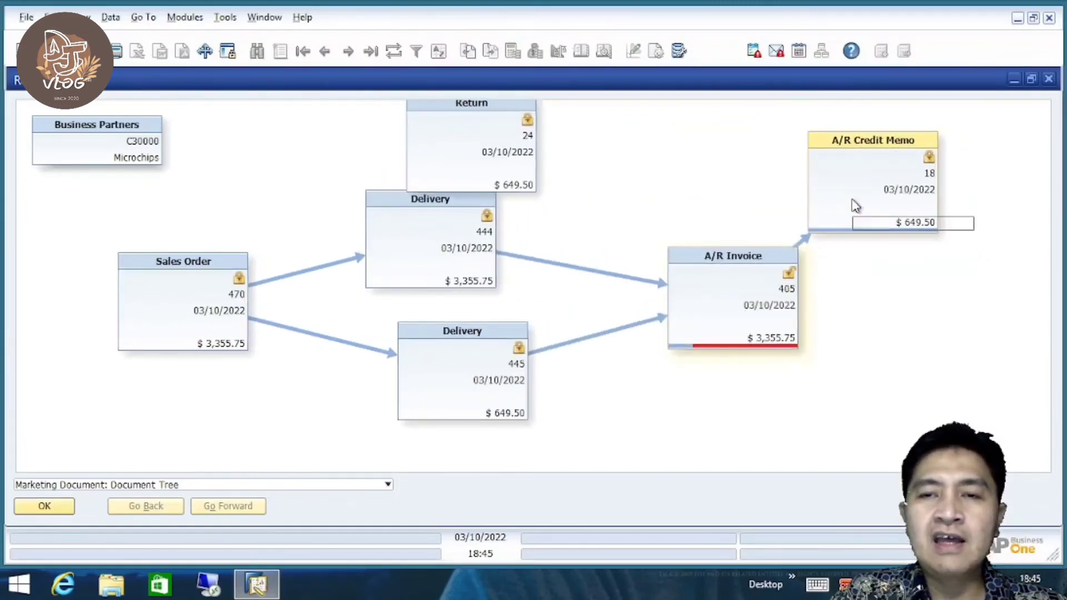
left_click_drag(853, 219, 624, 215)
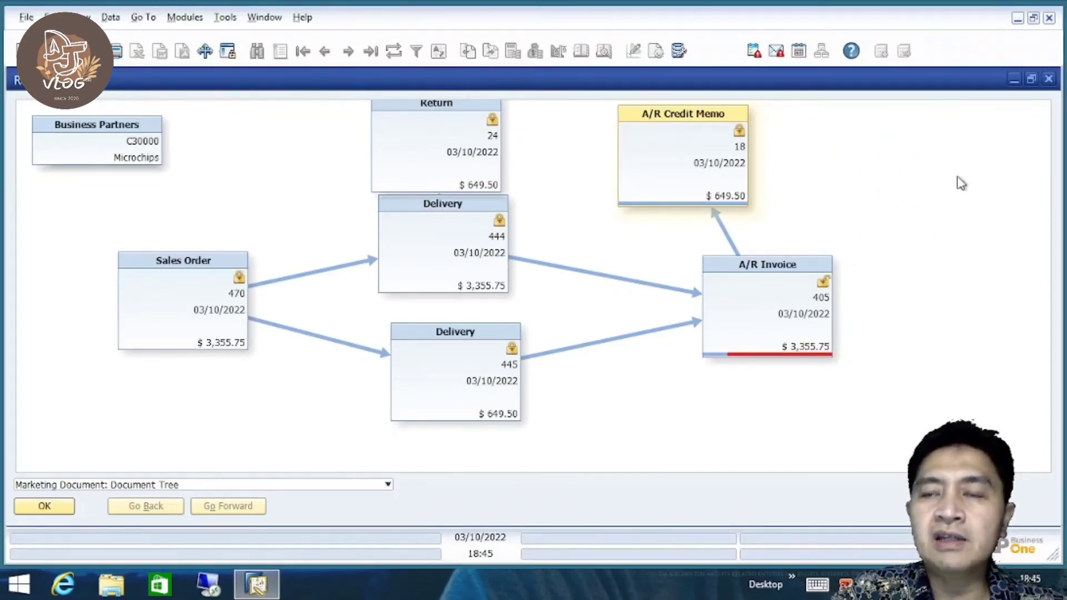
left_click(1049, 79)
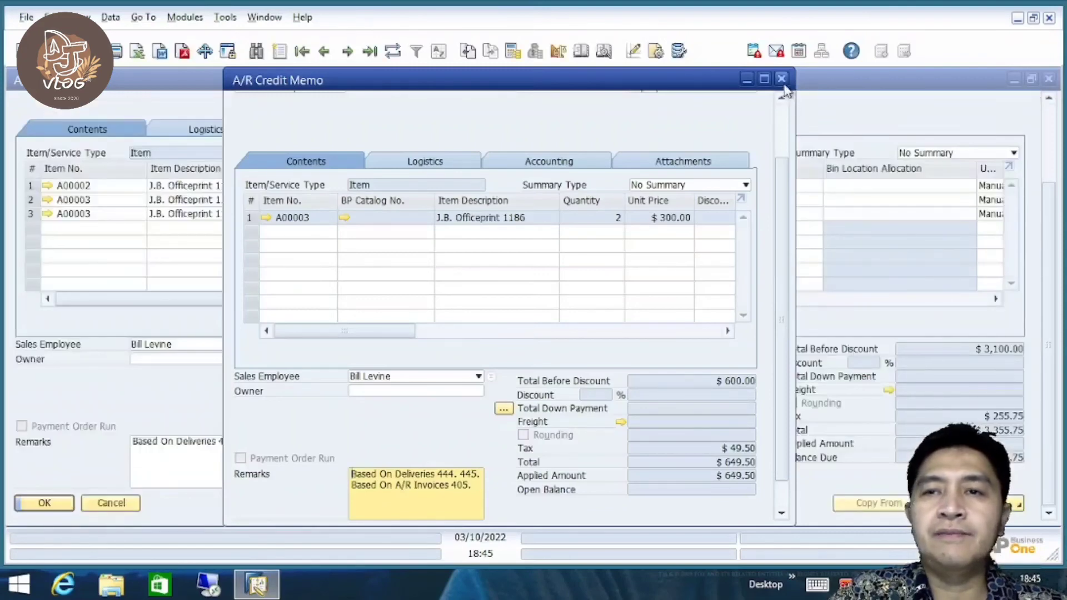
Close the credit memo and the A/R invoice, and open a new Incoming Payments document in Banking
left_click(782, 79)
left_click(1049, 79)
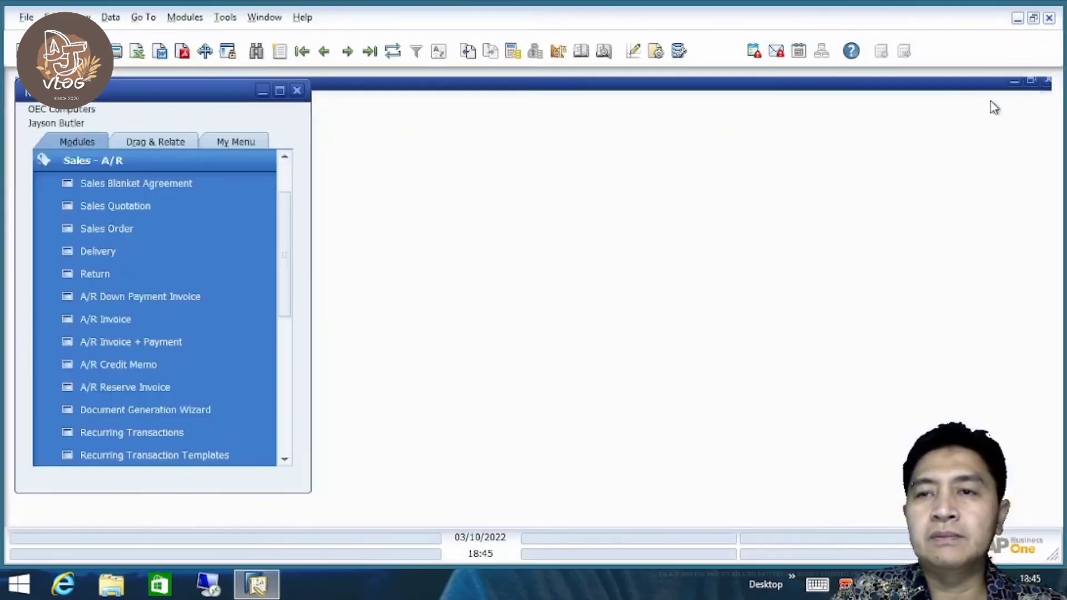
left_click(225, 159)
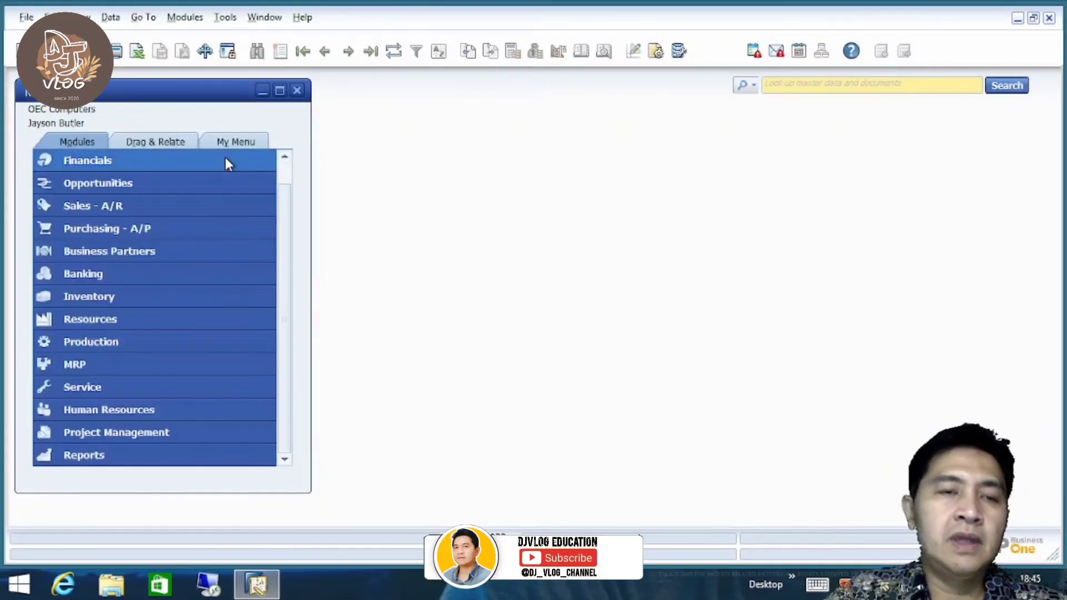
left_click(109, 277)
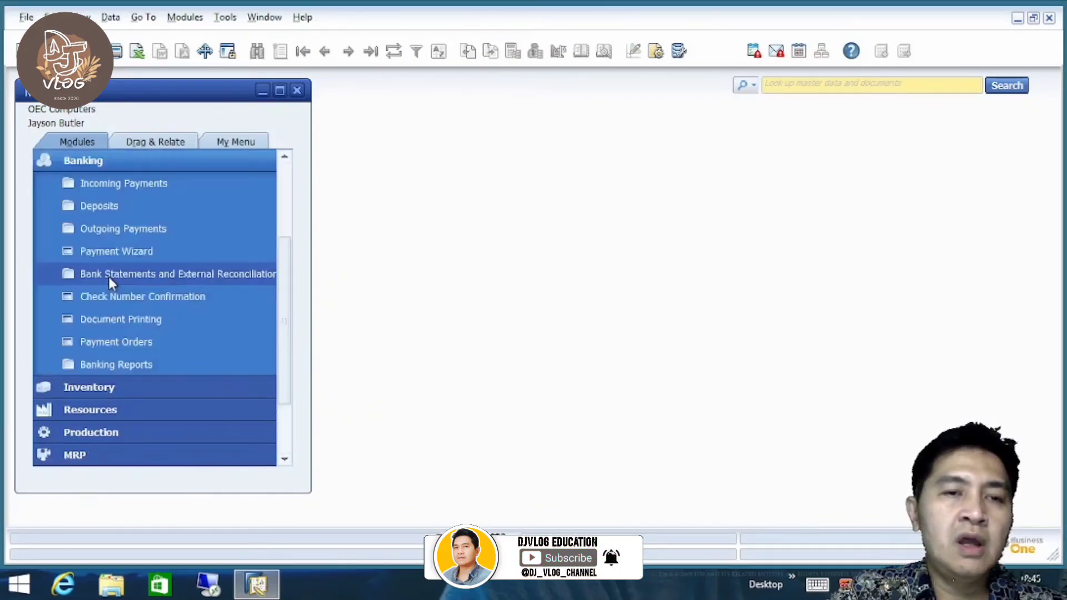
left_click(167, 189)
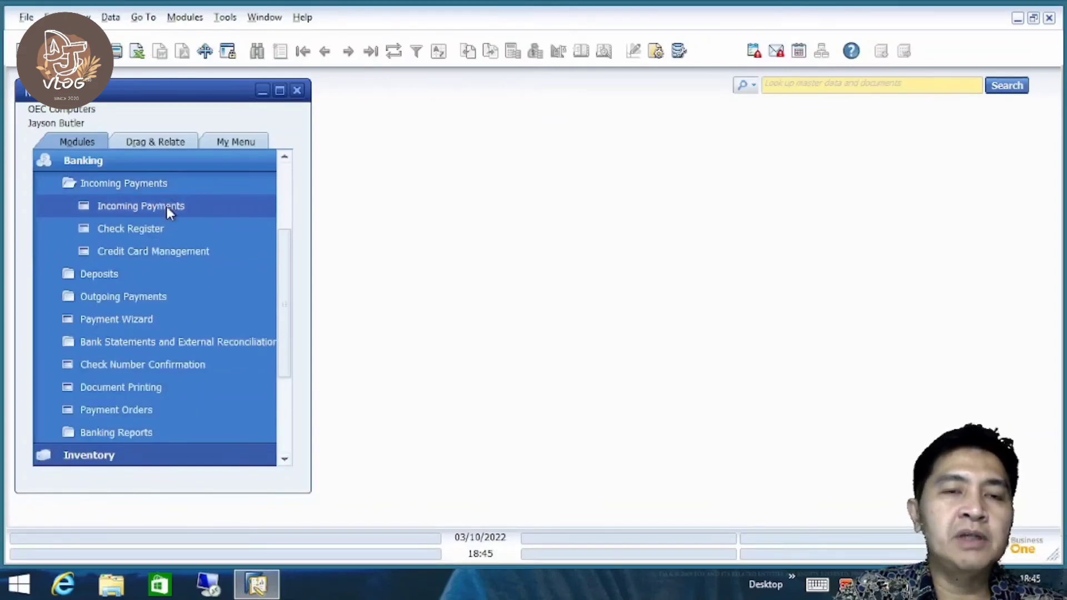
left_click(167, 208)
Choose Microchips as the paying customer, sort the open documents by date and select the invoice dated 03/10/2022 for payment
key("Tab")
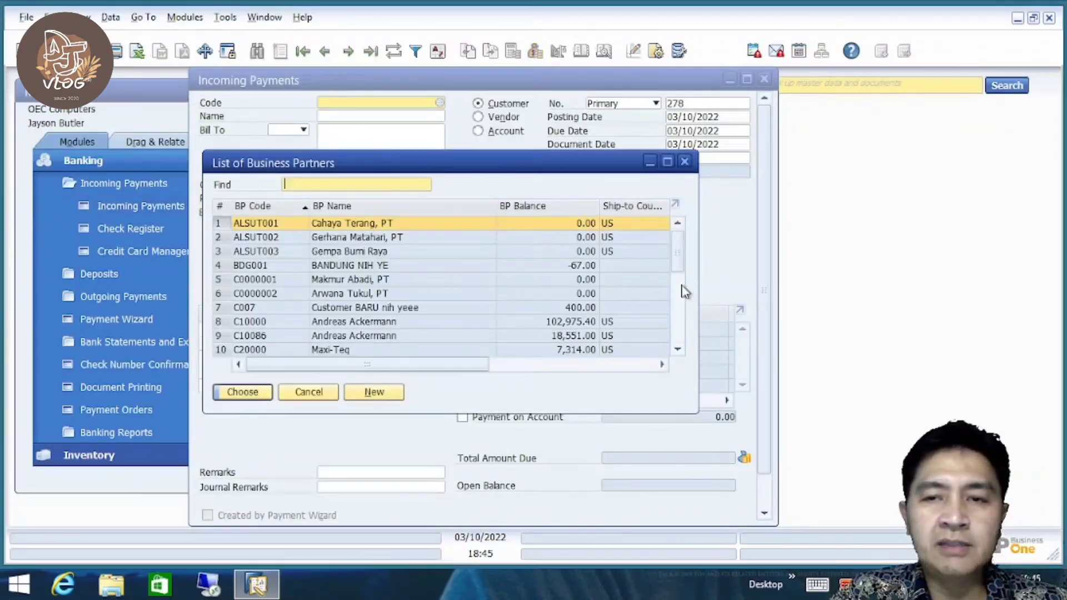
left_click(678, 283)
double_click(366, 238)
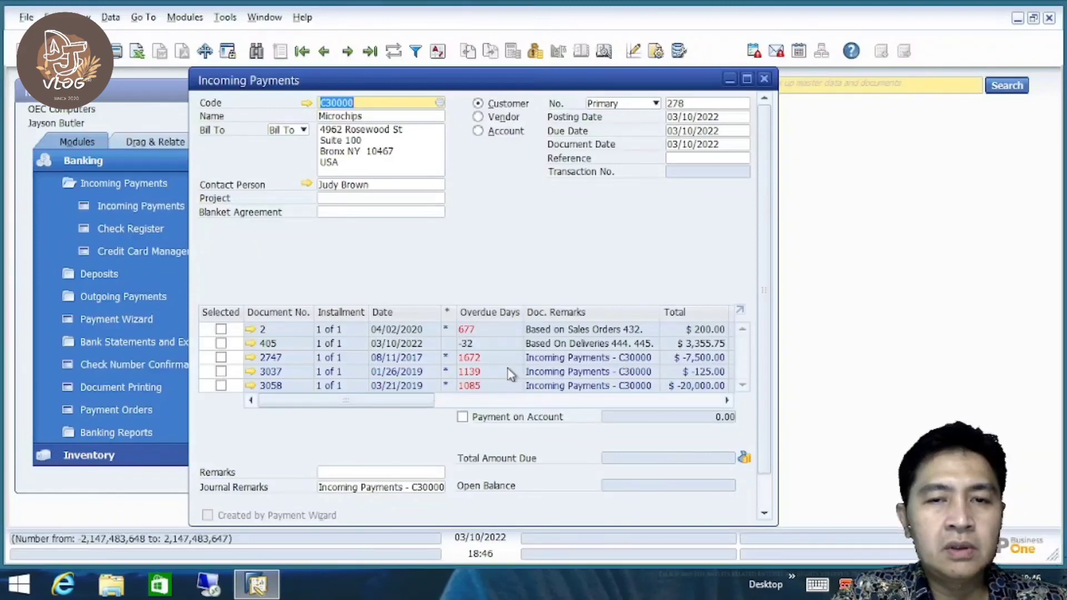
double_click(410, 315)
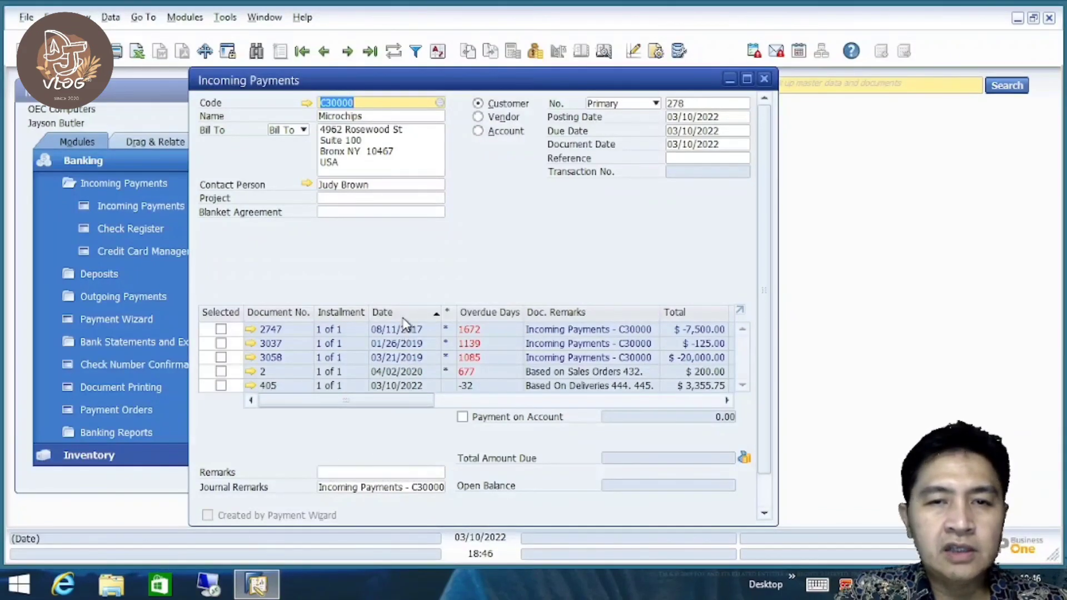
left_click(223, 387)
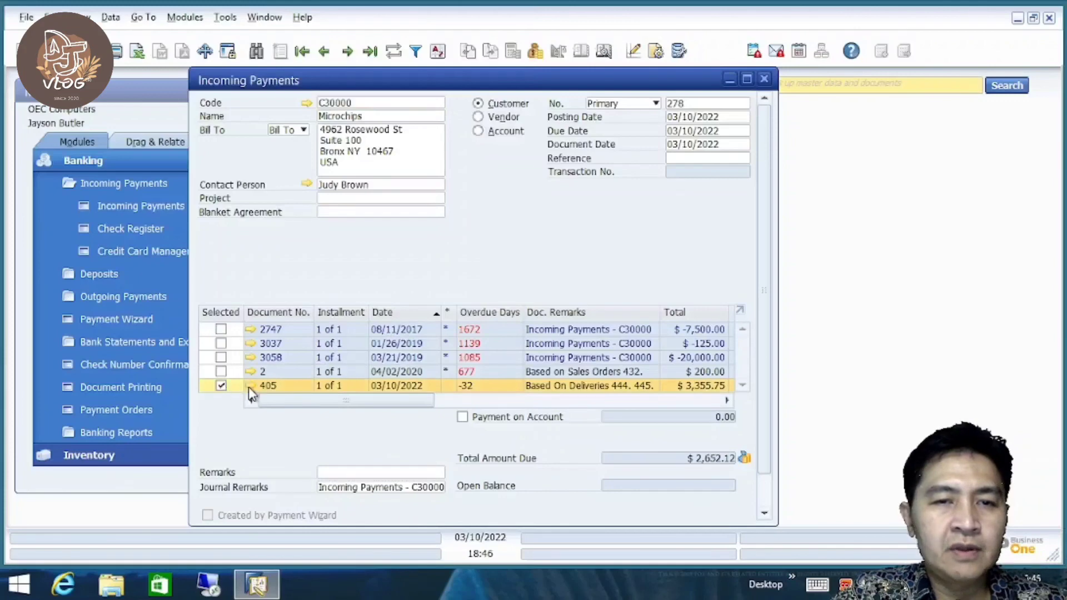
Open the selected A/R invoice from the payment, examine its total, applied amount and balance due, and close it
left_click(250, 387)
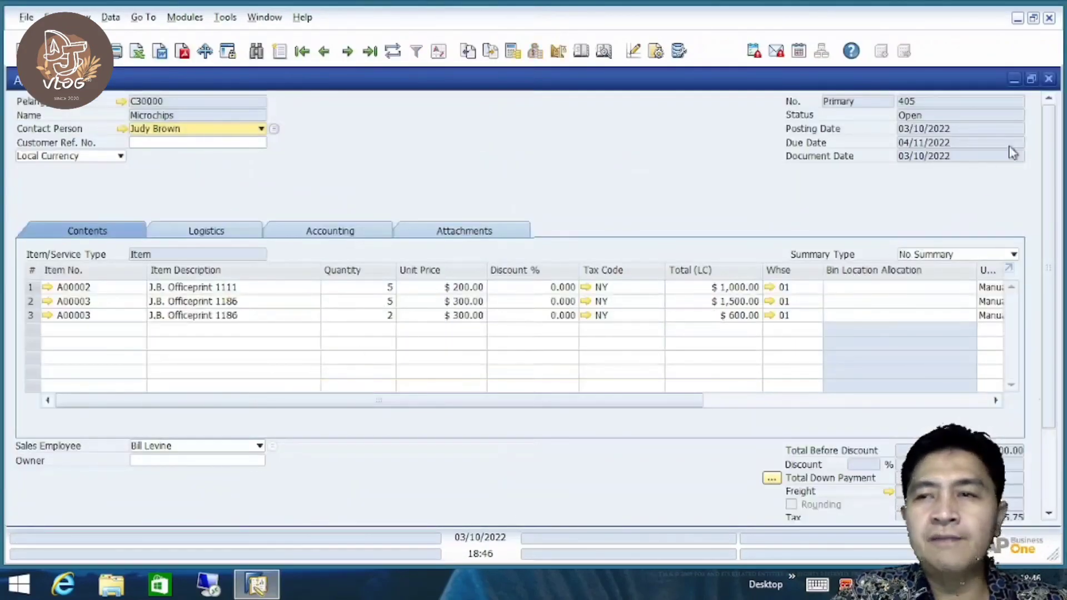
left_click(1049, 79)
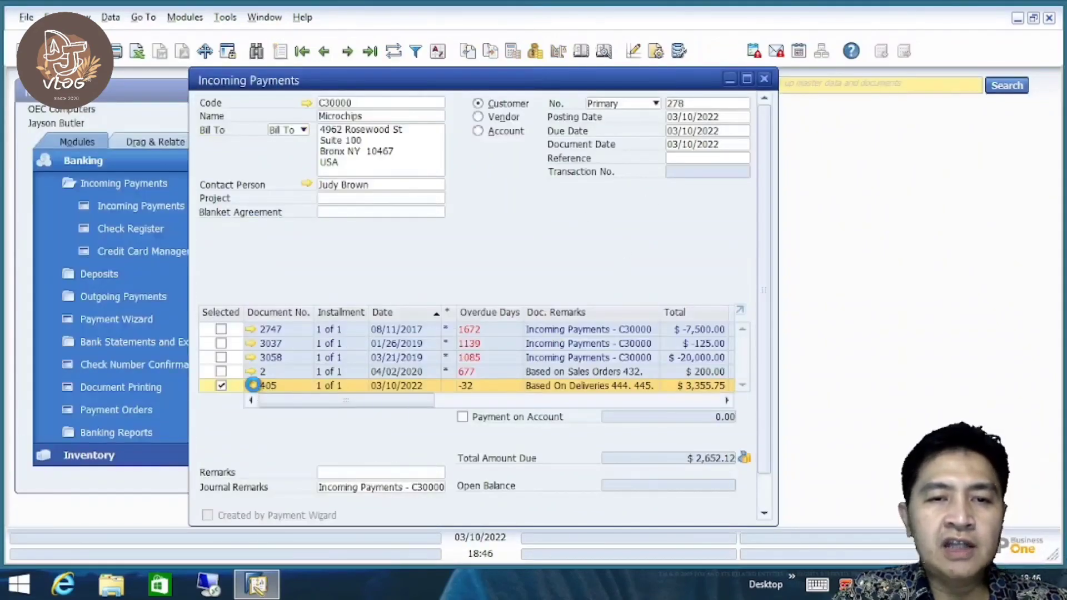
left_click(253, 386)
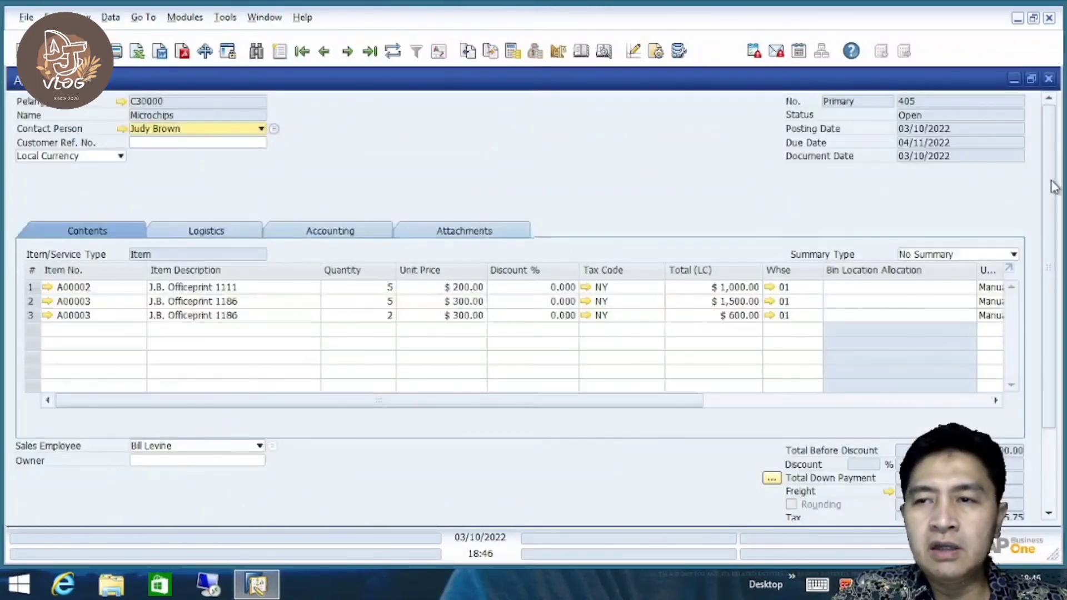
scroll(1053, 186, "down", 3)
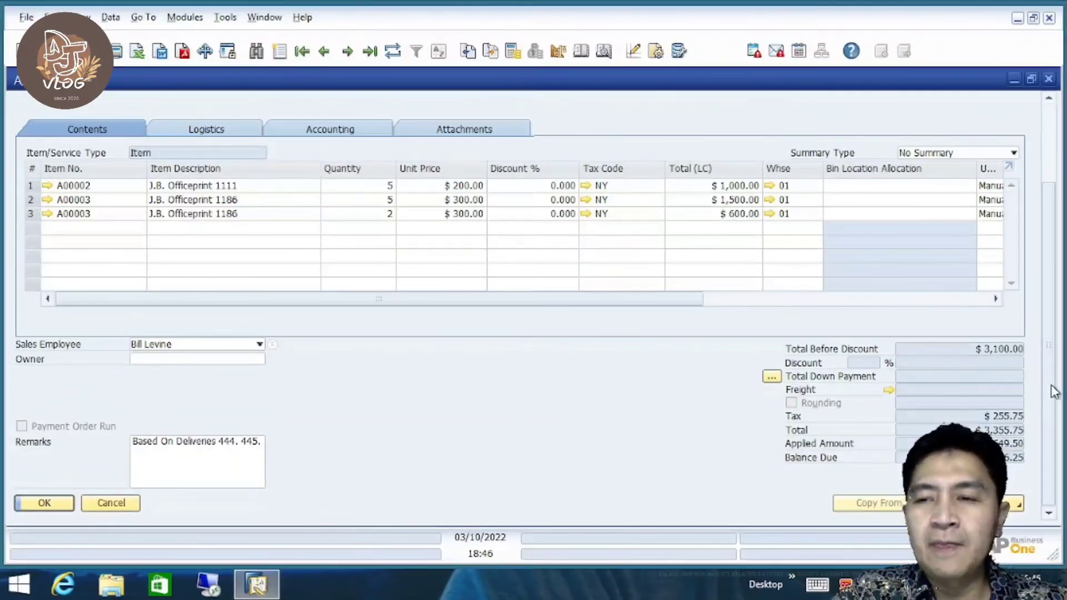
mouse_move(1054, 392)
left_mouse_down()
mouse_move(1050, 353)
mouse_move(1054, 392)
left_mouse_up()
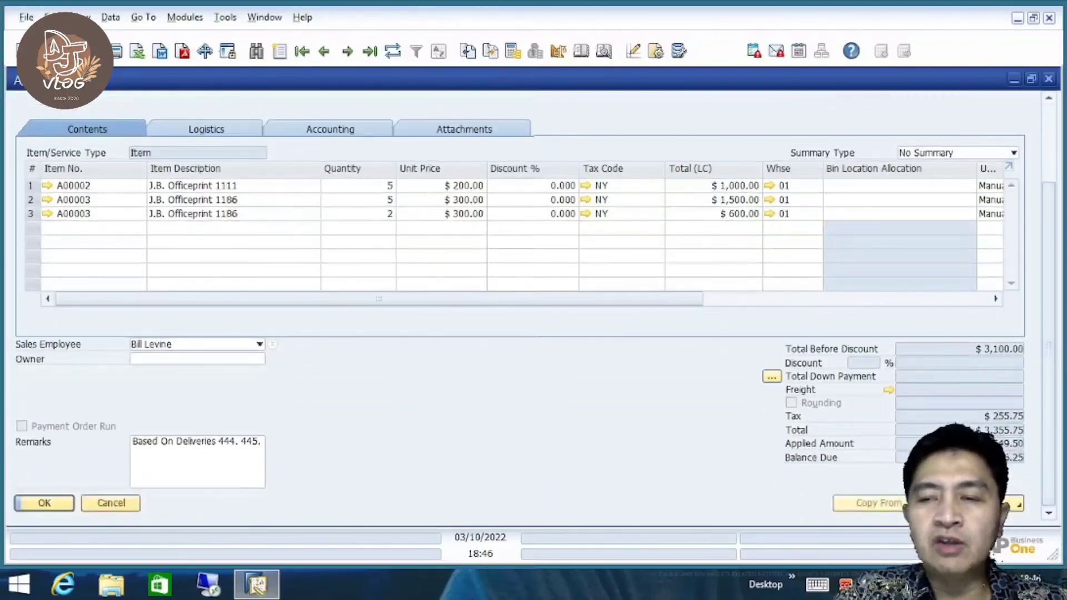
left_click_drag(1052, 434, 1051, 239)
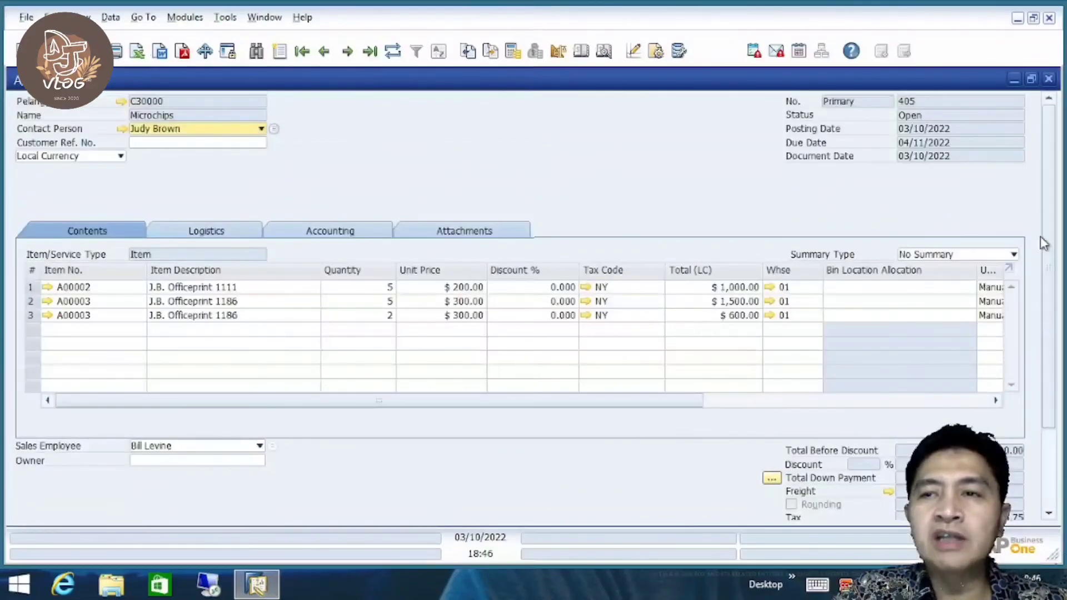
left_click(1048, 79)
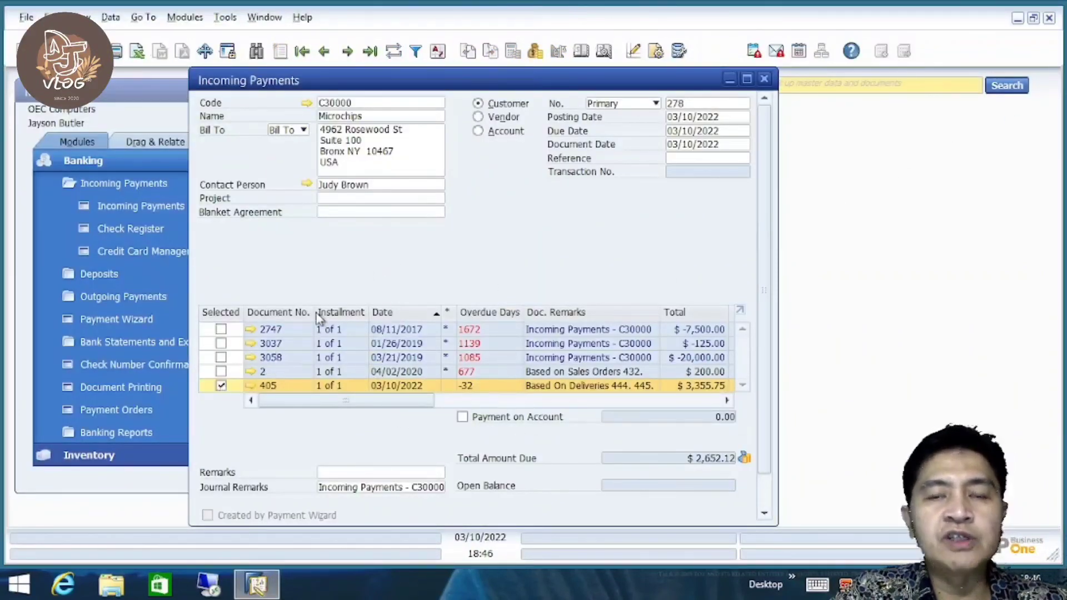
Set the payment means to a bank transfer of the $2,652.12 balance due into Cash at Bank - Savings
right_click(492, 234)
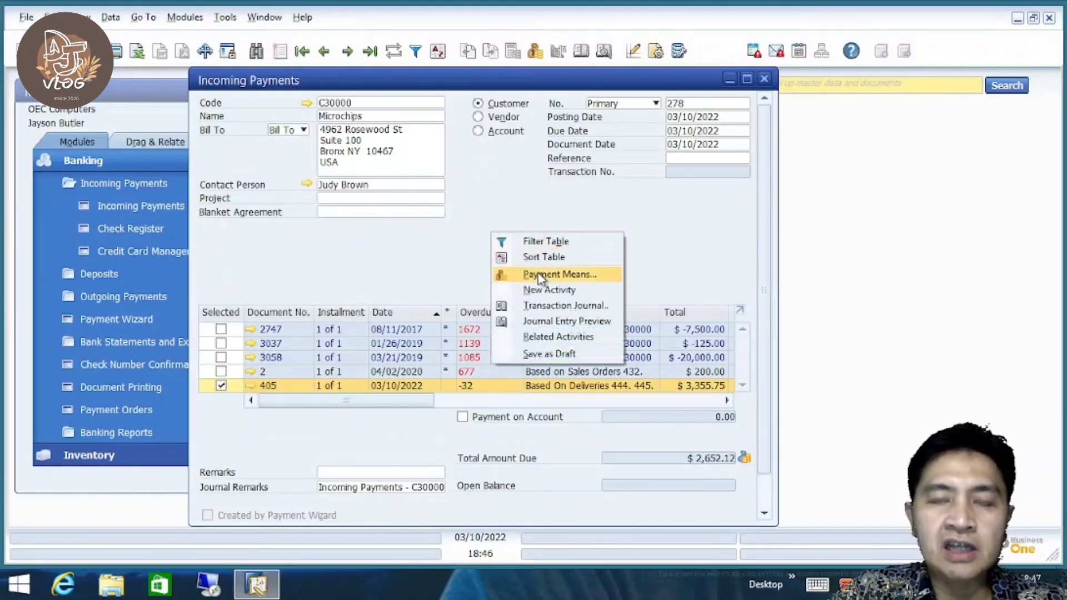
left_click(536, 51)
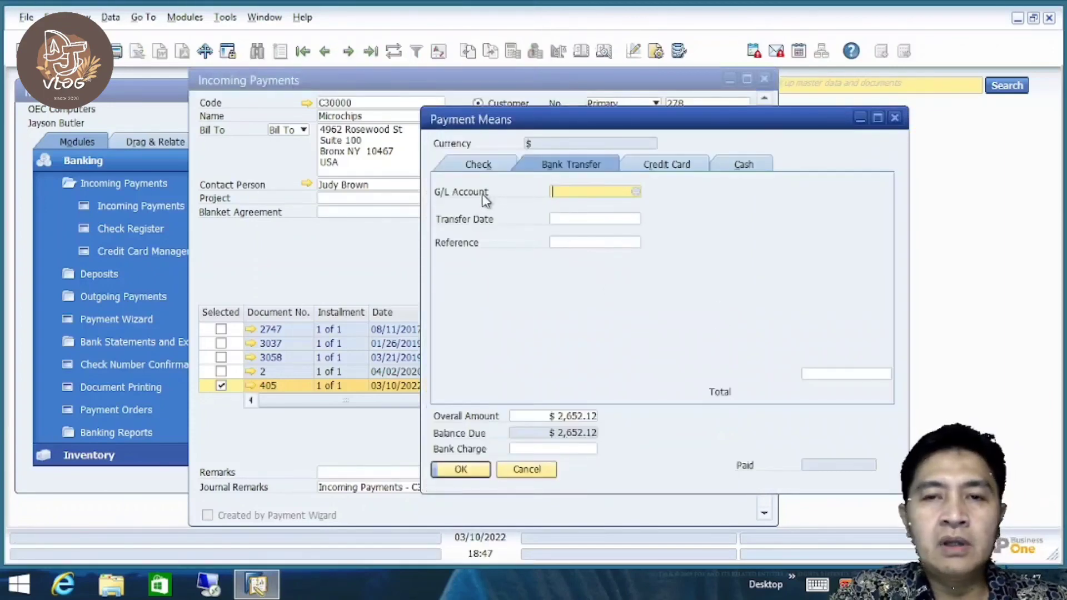
left_click(622, 191)
key("Tab")
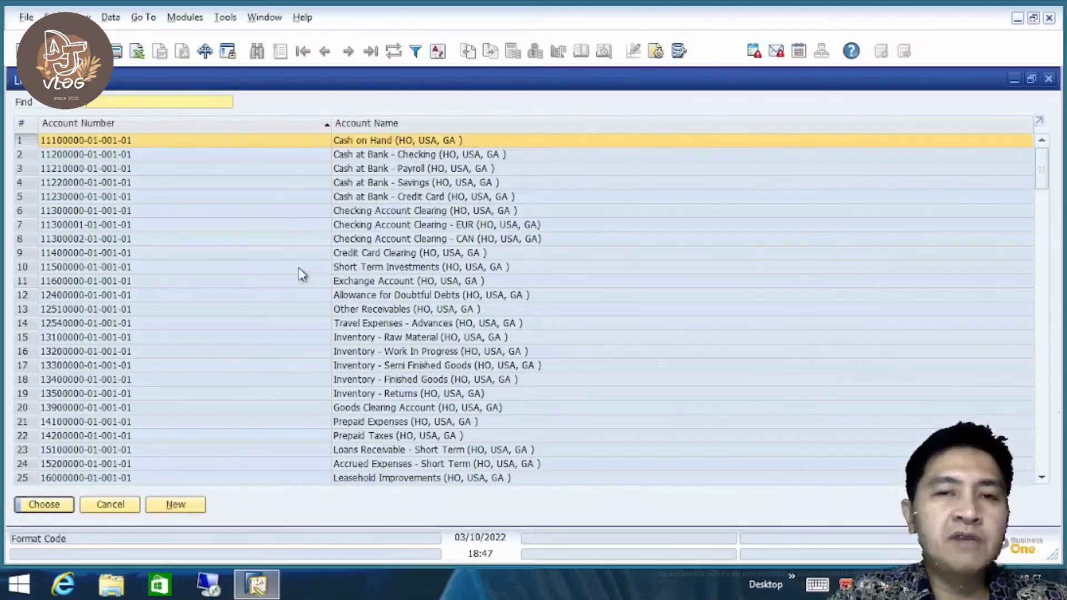
left_click(382, 187)
left_click(44, 504)
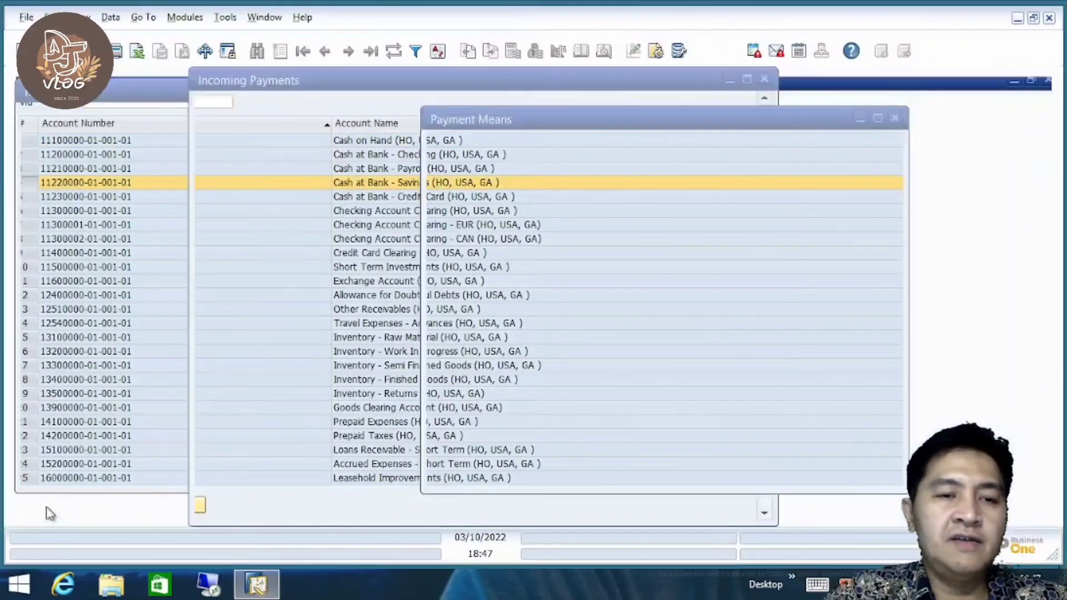
left_click(859, 374)
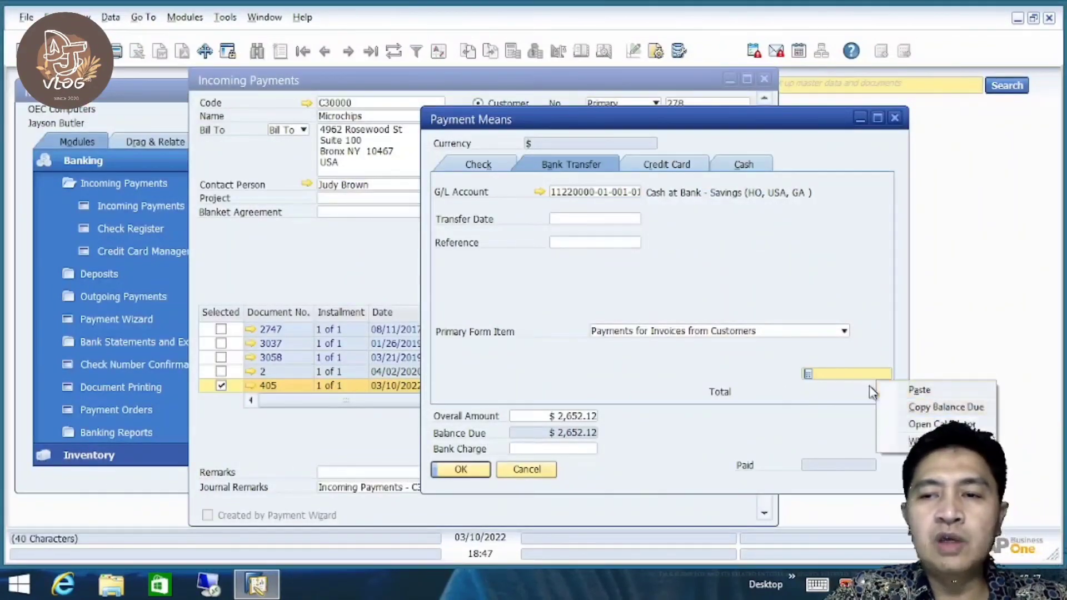
left_click(922, 409)
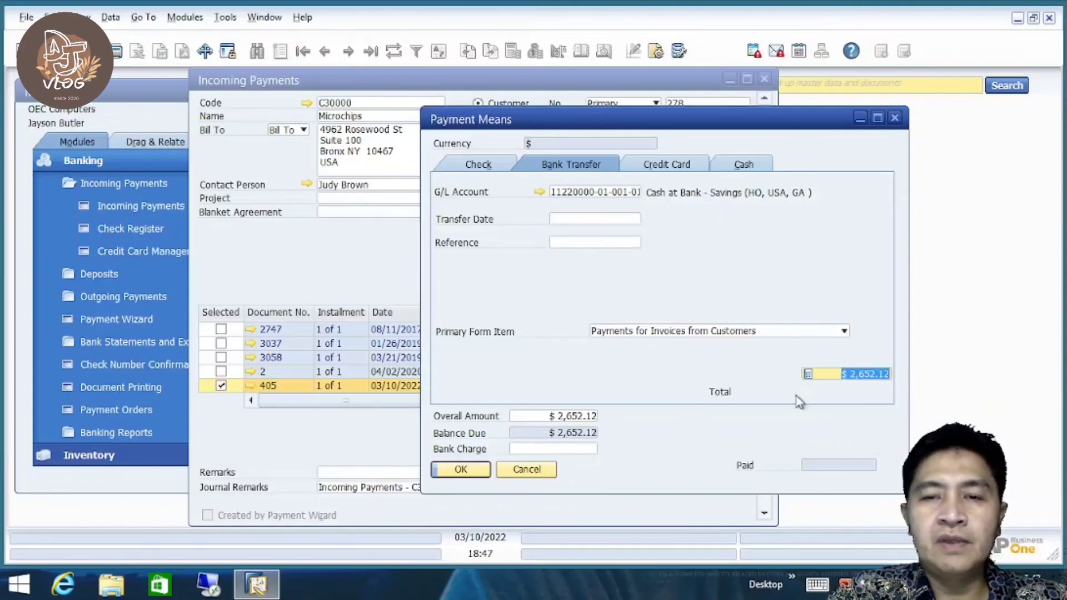
left_click(473, 472)
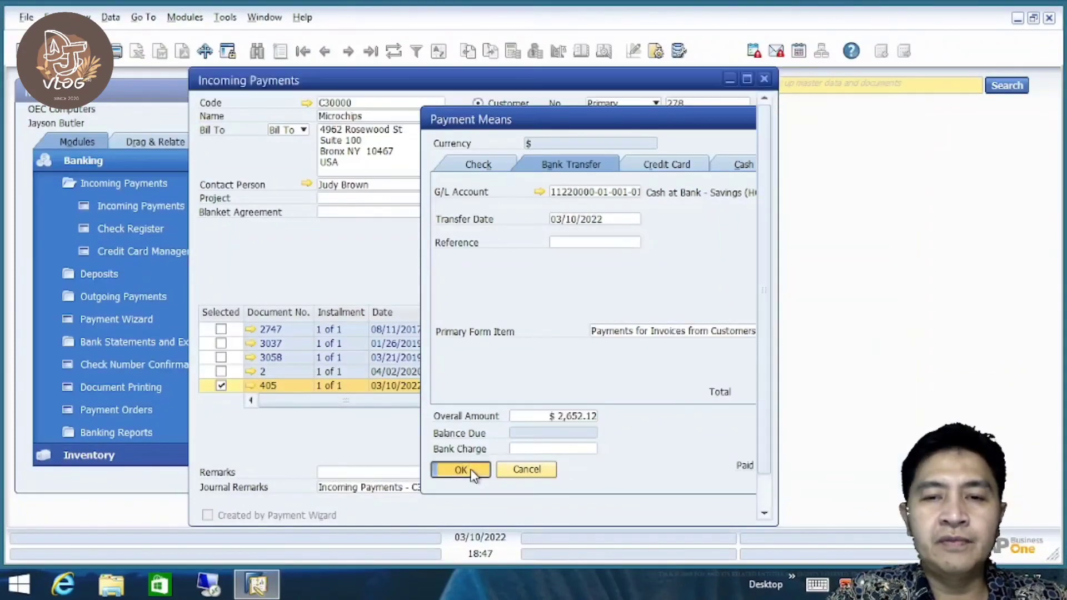
scroll(768, 382, "down", 2)
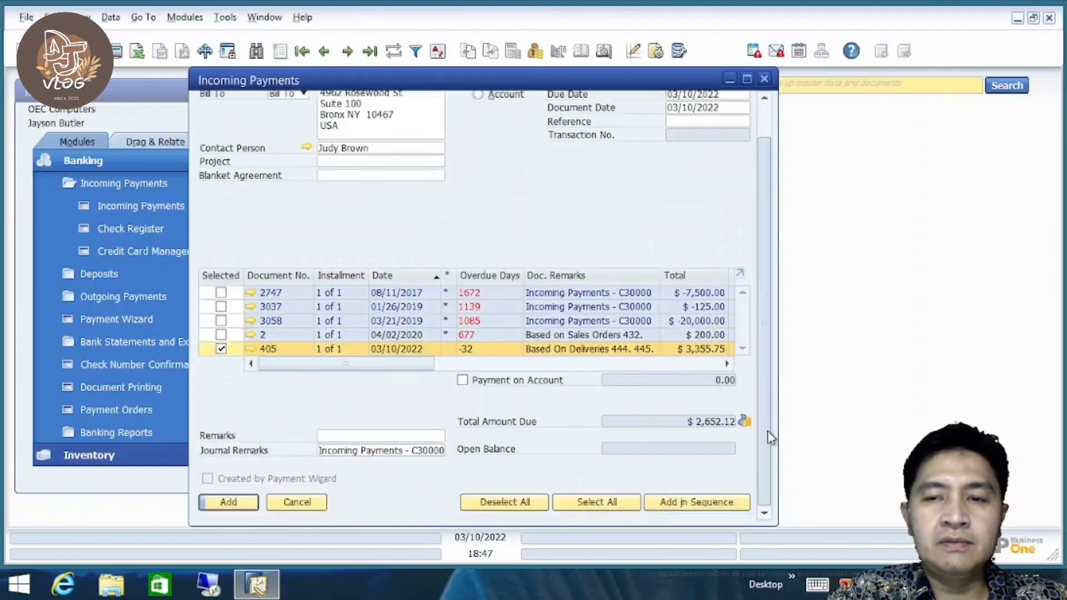
Add the Microchips incoming payment, accept that it cannot be changed, and display the last recorded payment
left_click(228, 502)
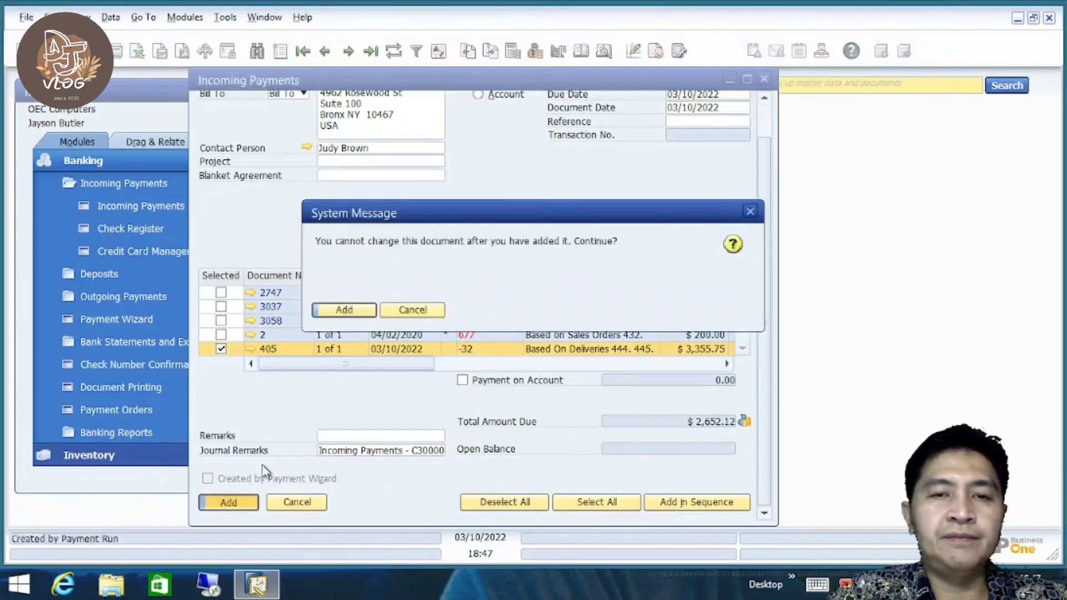
left_click(344, 310)
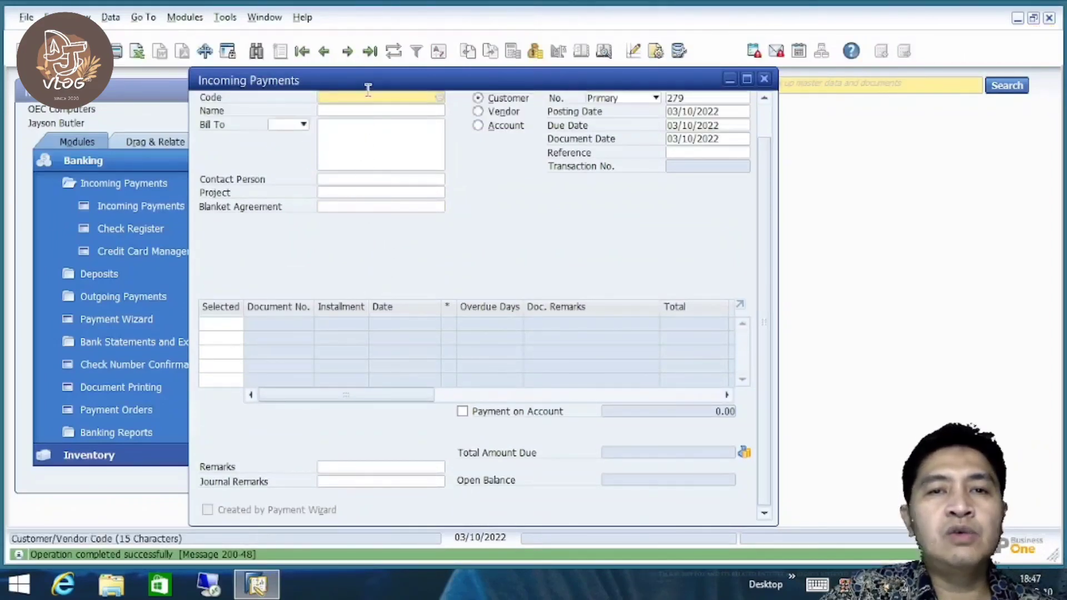
left_click(370, 50)
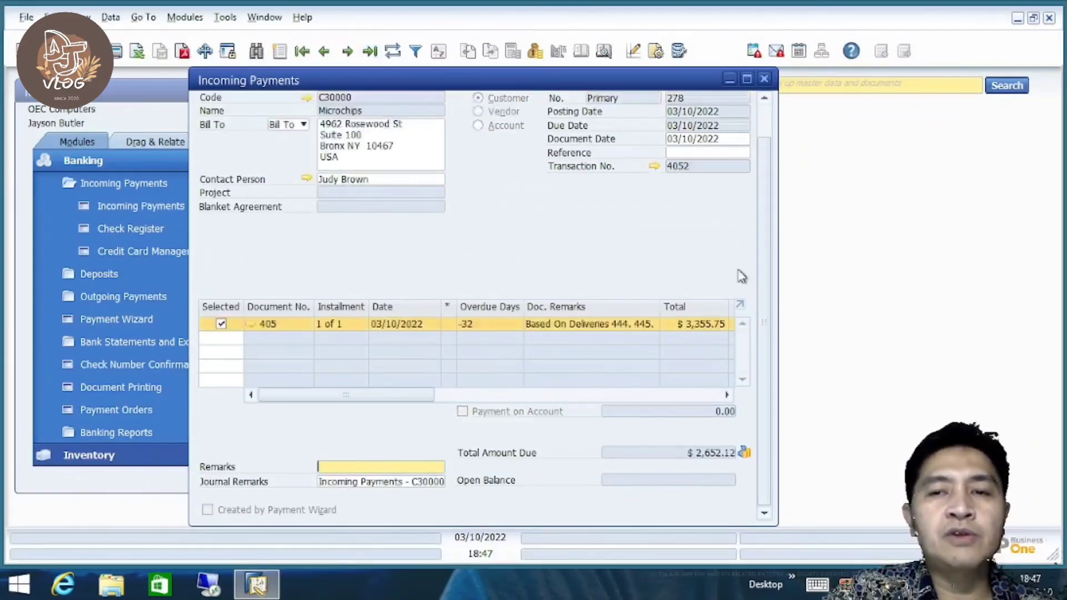
Review the posted Microchips payment from its header to its total, close it, and collapse the Banking module
left_click_drag(765, 268, 773, 191)
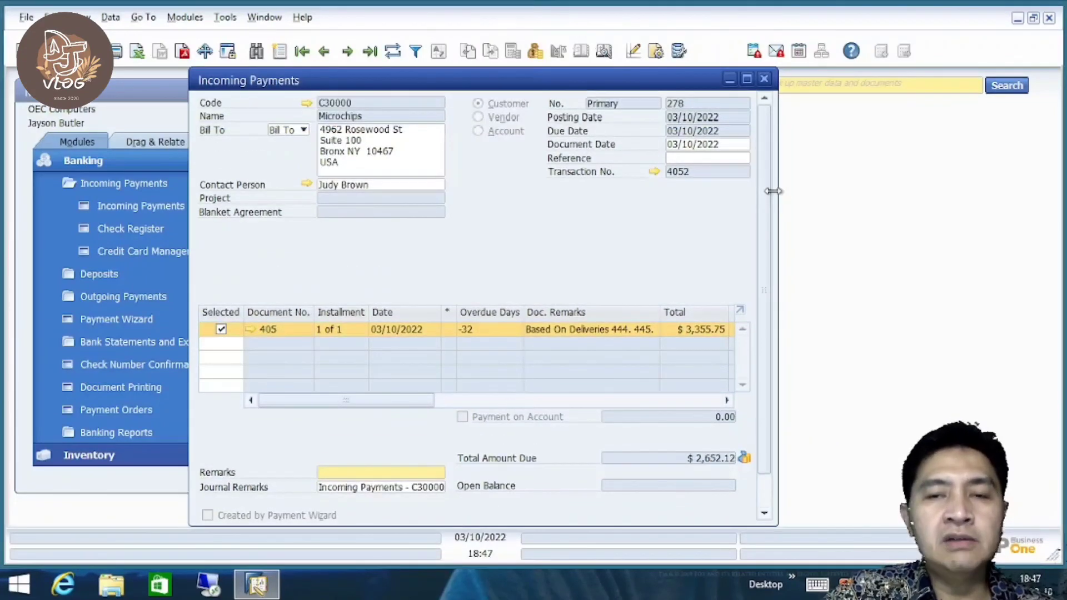
scroll(766, 208, "down", 2)
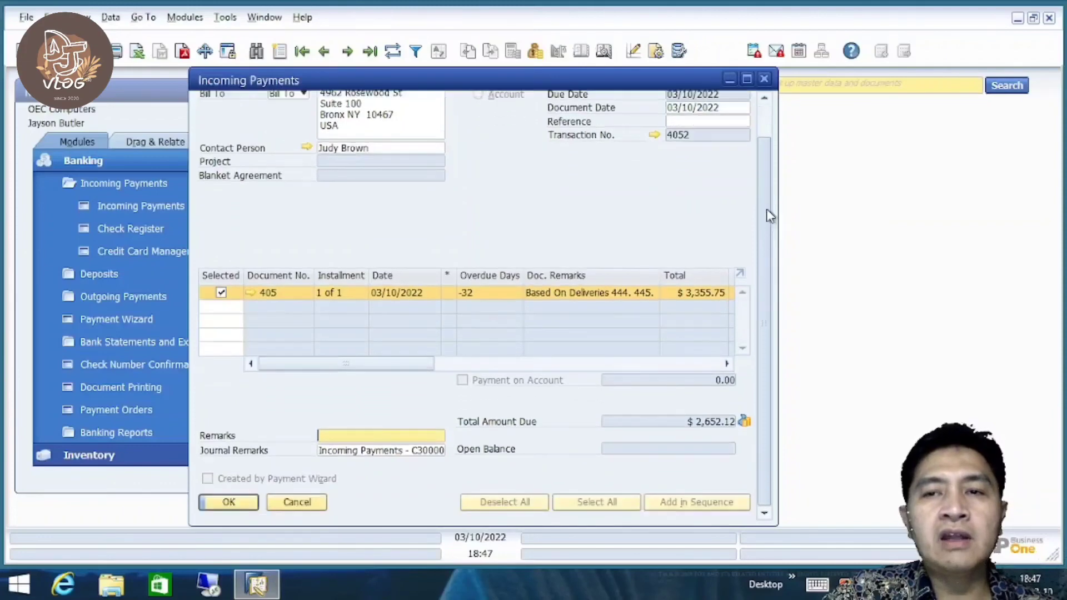
scroll(767, 214, "up", 2)
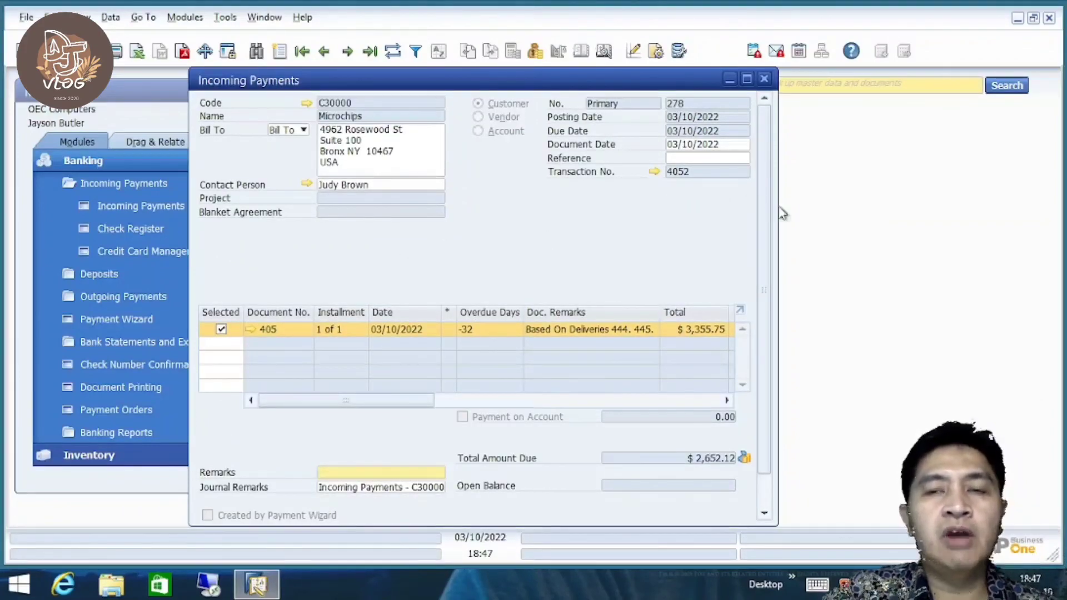
scroll(768, 205, "down", 2)
left_click(226, 503)
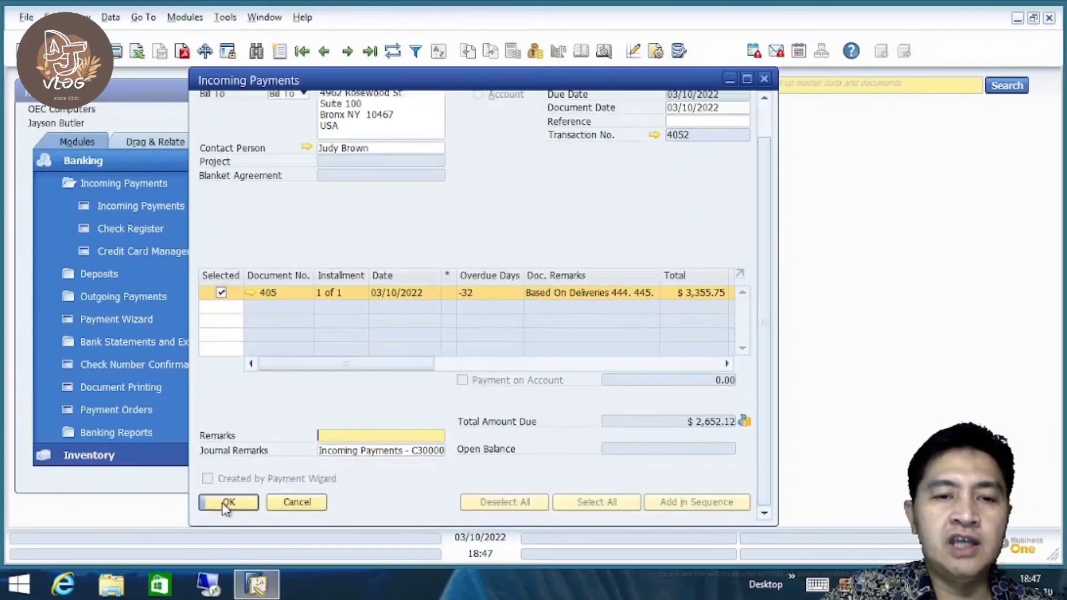
left_click(210, 166)
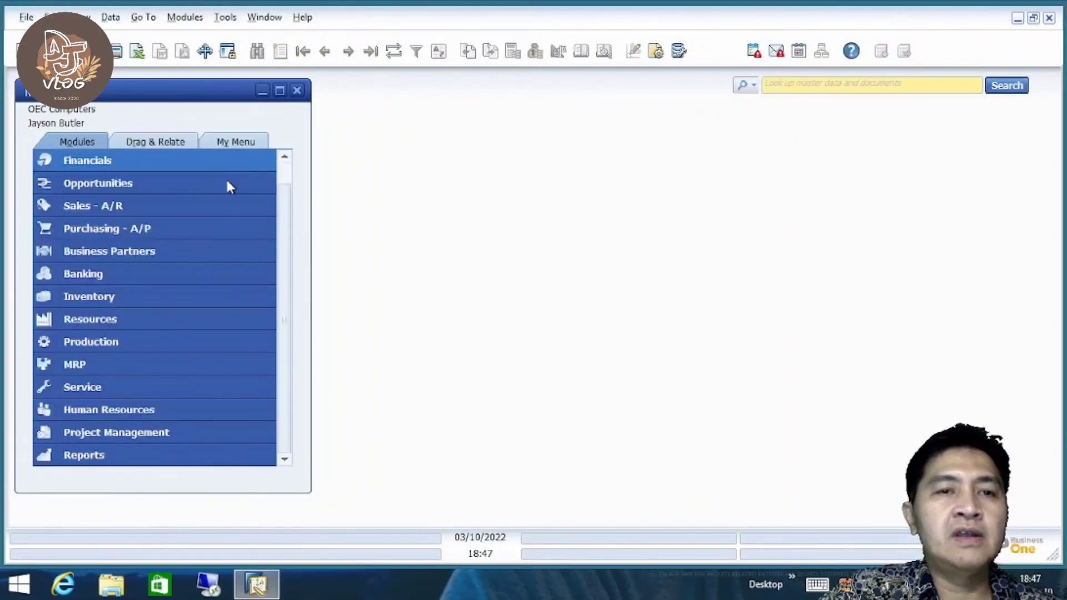
left_click_drag(289, 276, 291, 210)
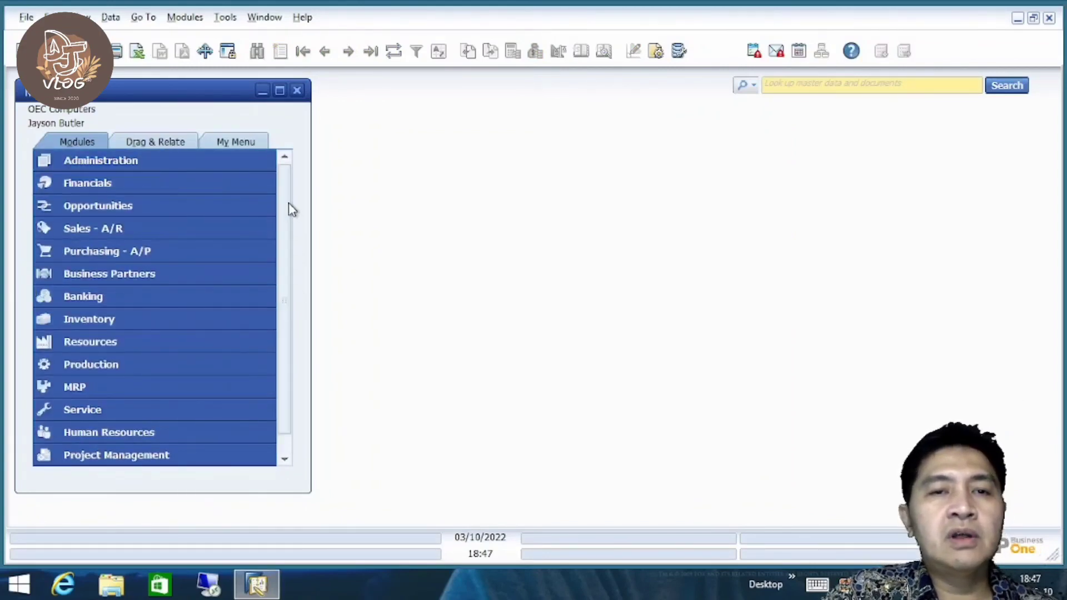